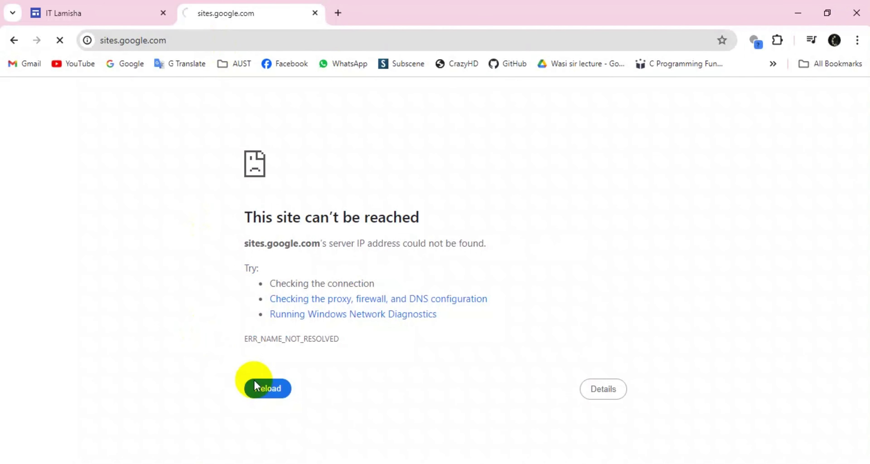
# Step: Reload the Google Sites home page and create a new blank site
pyautogui.click(267, 390)
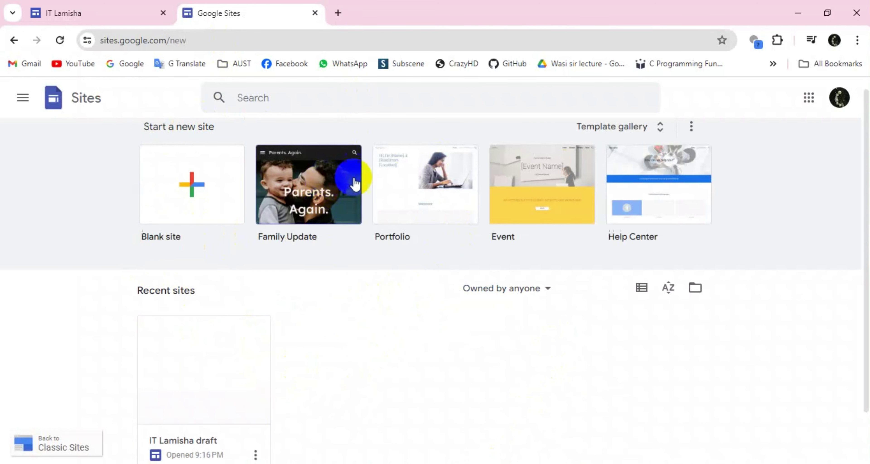
pyautogui.click(333, 182)
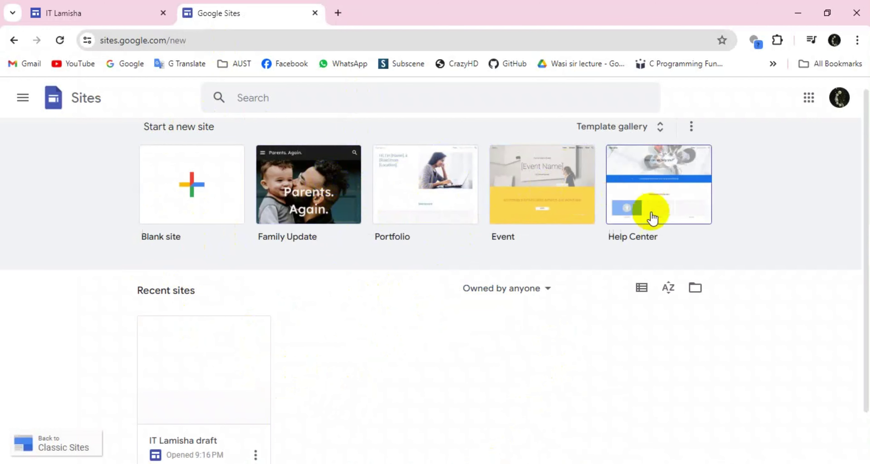
pyautogui.scroll(1, 398, 286)
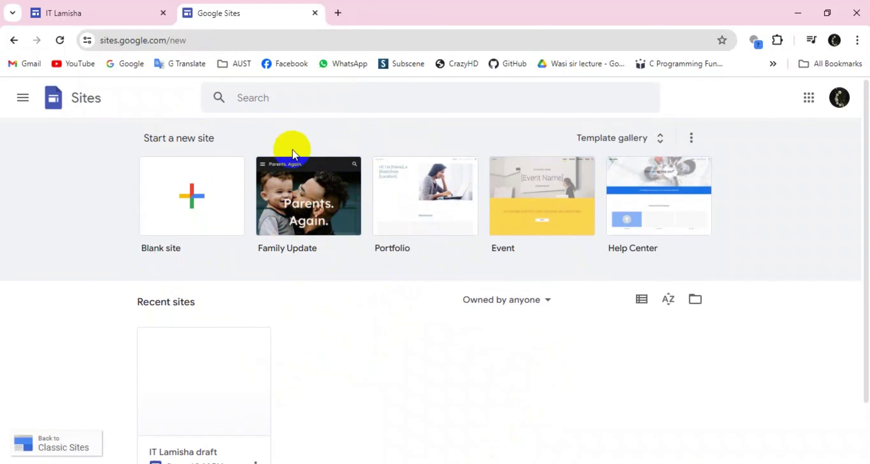
pyautogui.click(177, 209)
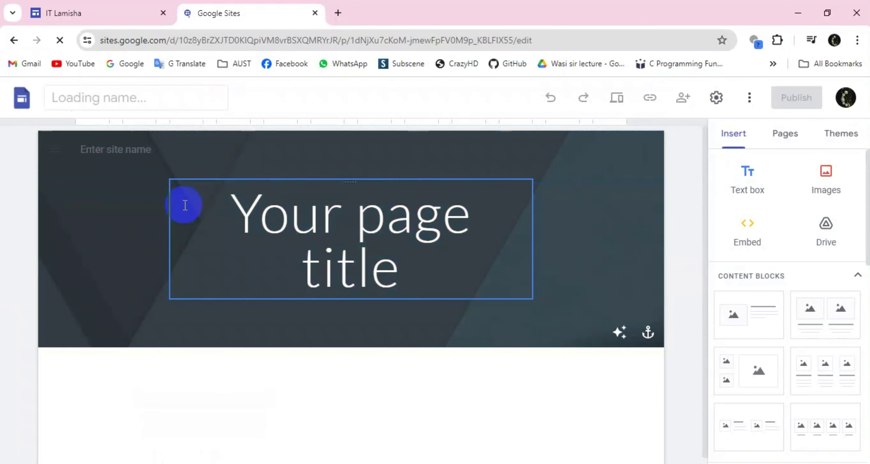
pyautogui.click(234, 252)
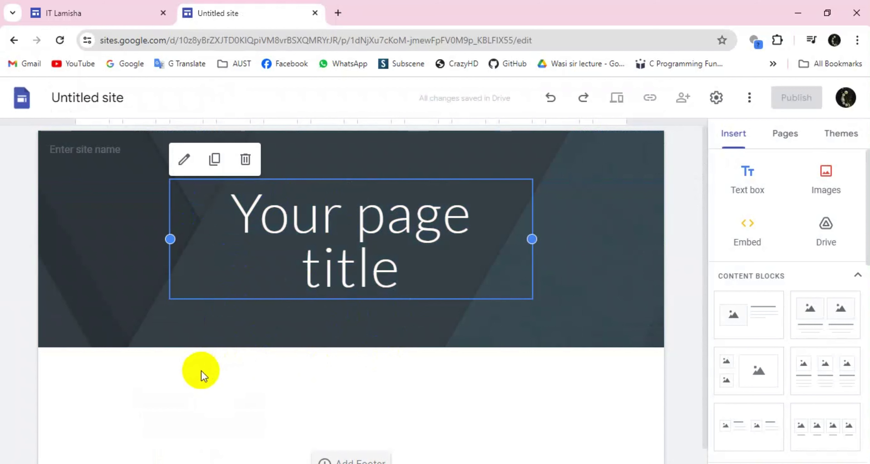
# Step: Dismiss the template suggestion and rename the site document as Site1
pyautogui.click(101, 148)
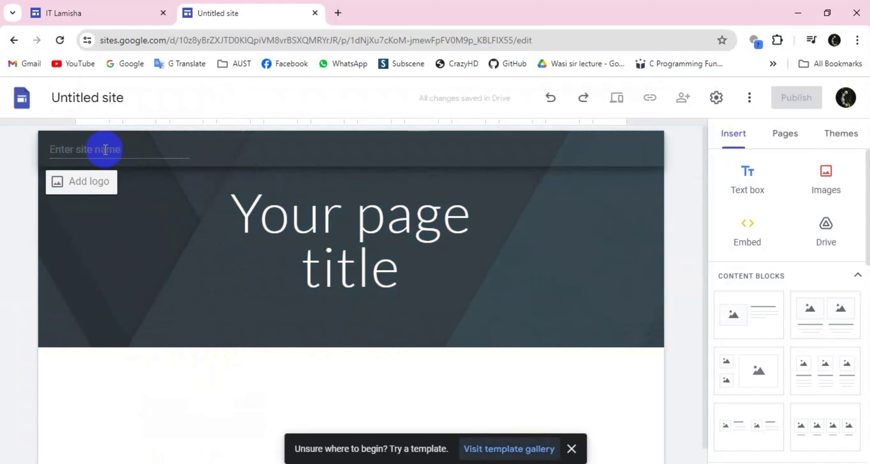
pyautogui.click(571, 449)
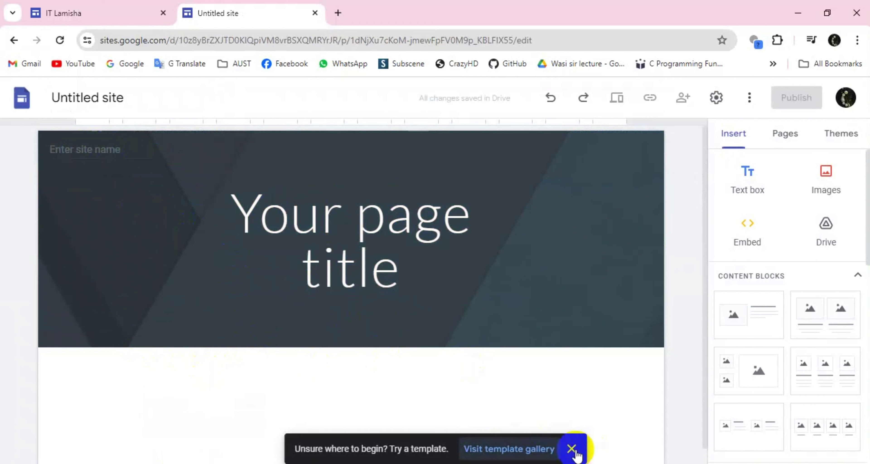
pyautogui.click(107, 151)
pyautogui.click(69, 98)
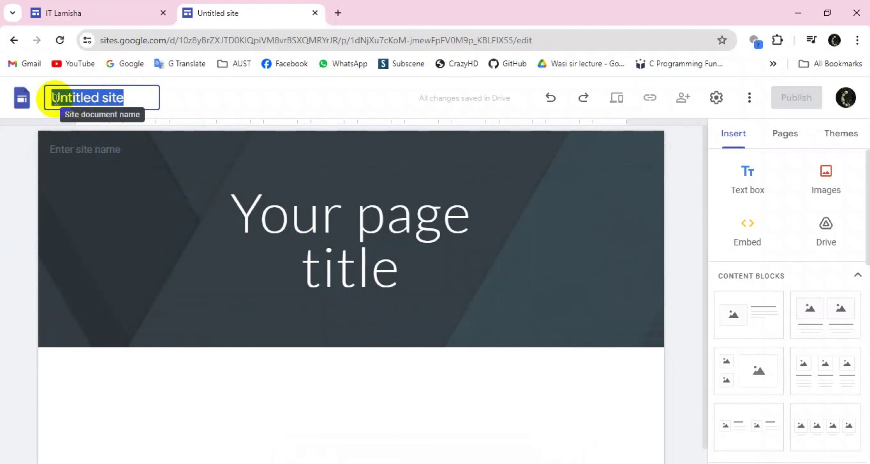
pyautogui.click(124, 97)
pyautogui.moveTo(125, 98); pyautogui.dragTo(45, 99)
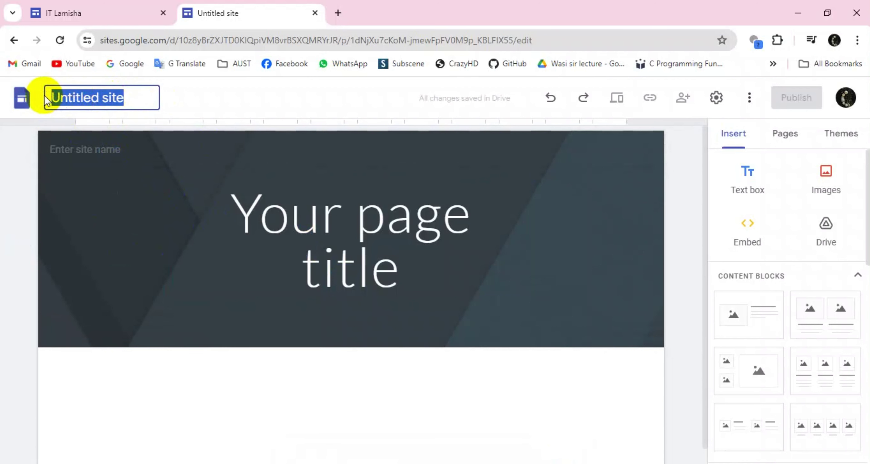
pyautogui.write('Site')
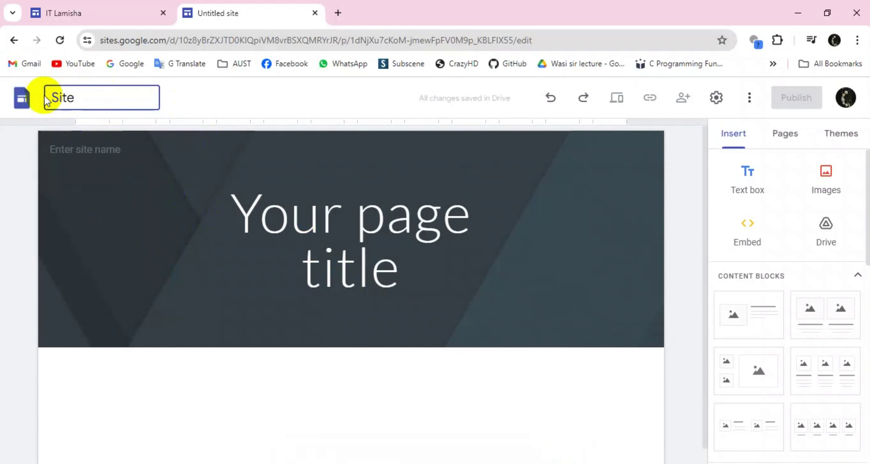
pyautogui.write('1')
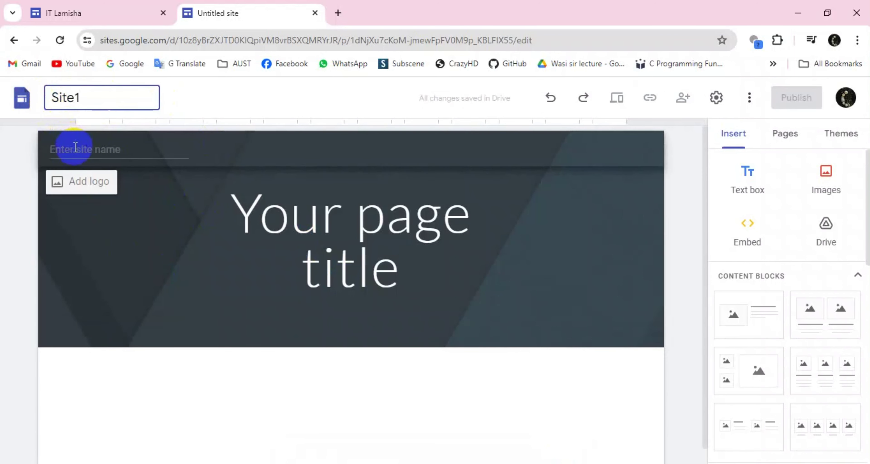
# Step: Replace the site name in the page header with "IT Lamisha"
pyautogui.click(73, 147)
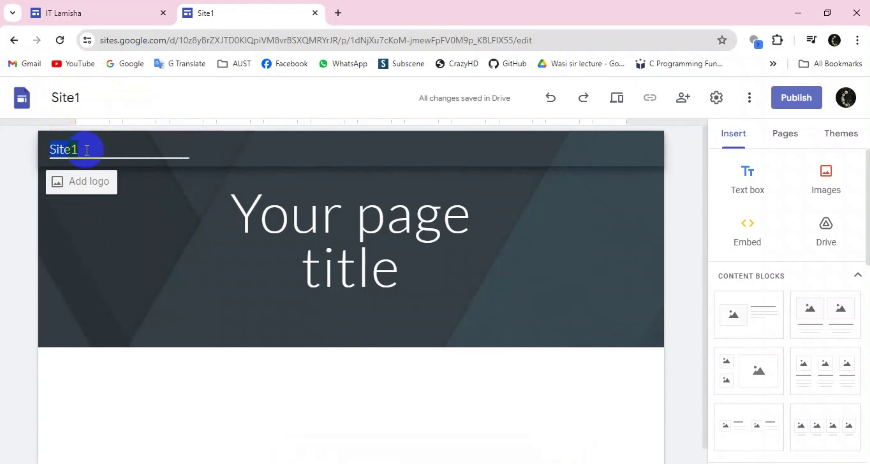
pyautogui.moveTo(76, 150); pyautogui.dragTo(57, 148)
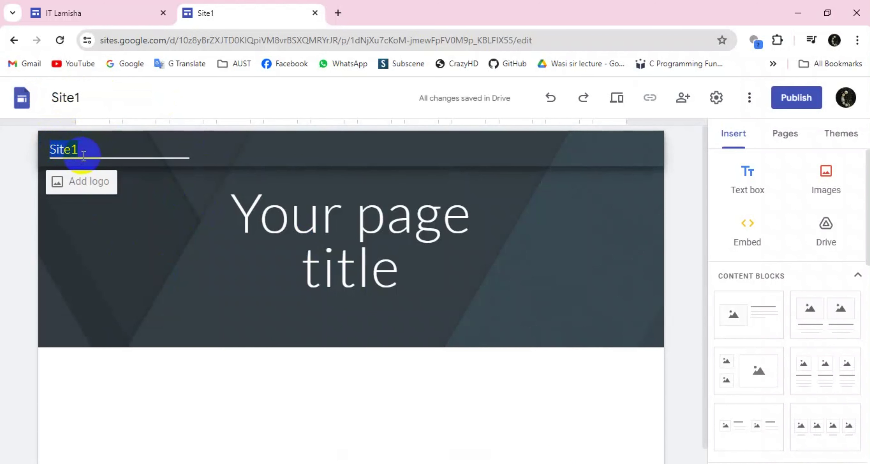
pyautogui.press('BackSpace')
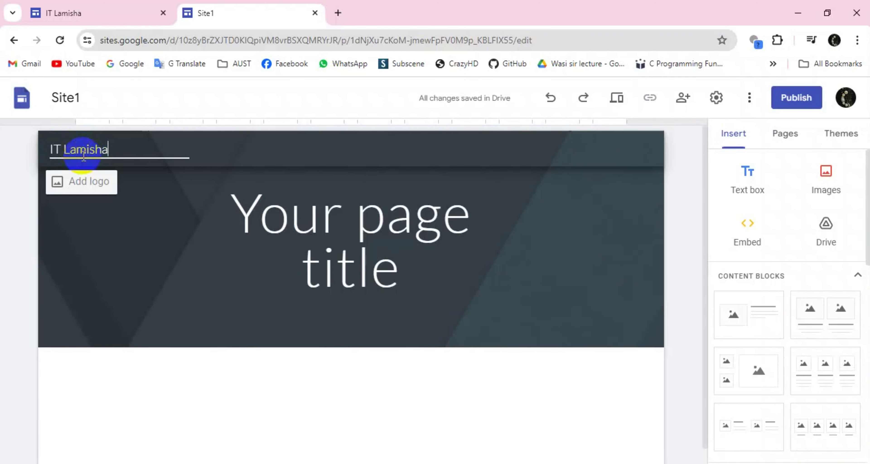
# Step: Upload "Screenshot 2024-05-31 at 5.56.54 PM.png" from Downloads as the site logo and close the settings
pyautogui.click(81, 194)
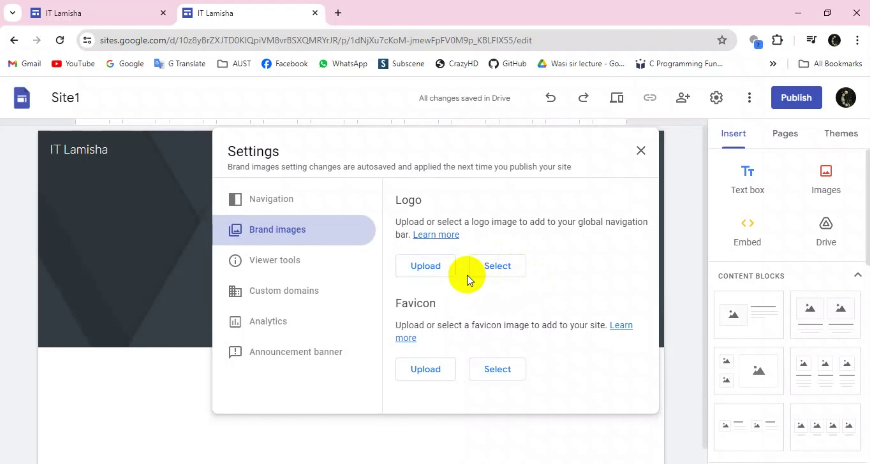
pyautogui.click(438, 267)
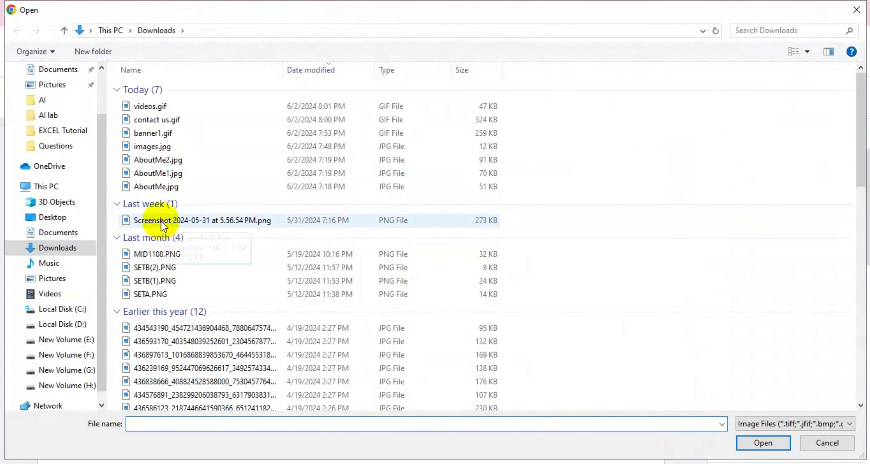
pyautogui.click(164, 224)
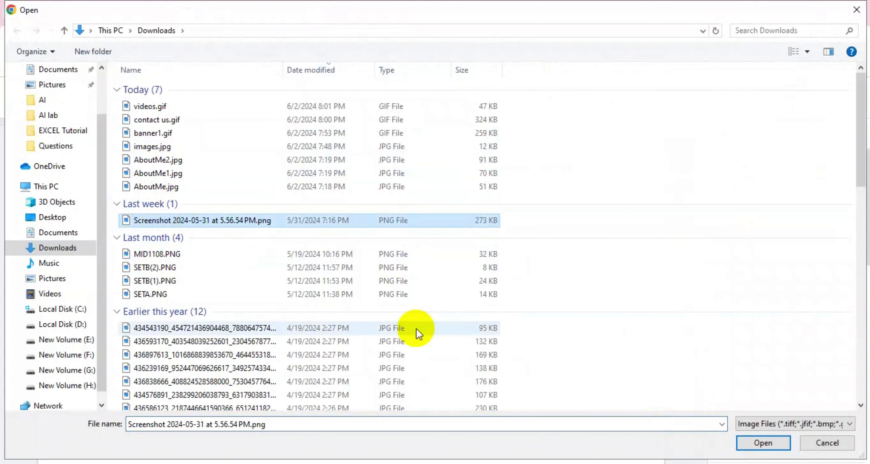
pyautogui.click(778, 440)
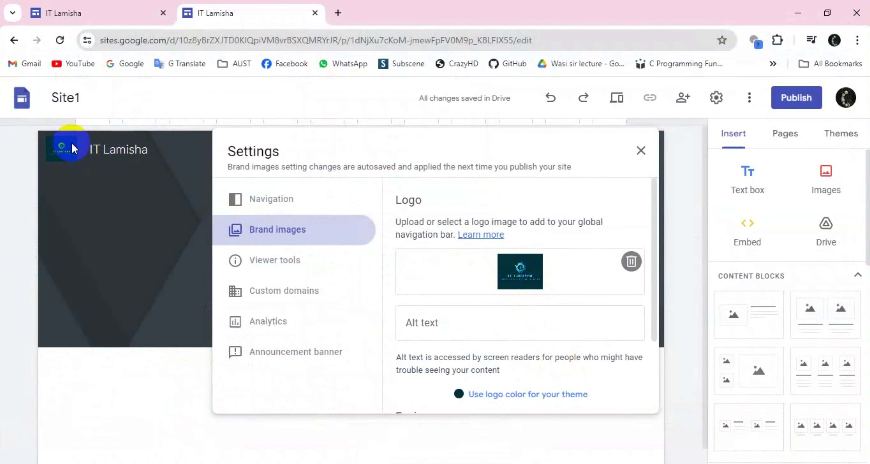
pyautogui.click(640, 150)
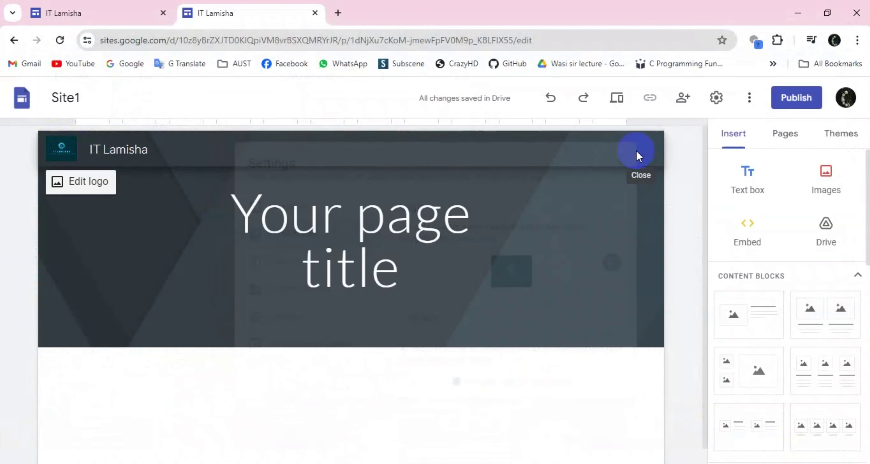
pyautogui.click(62, 146)
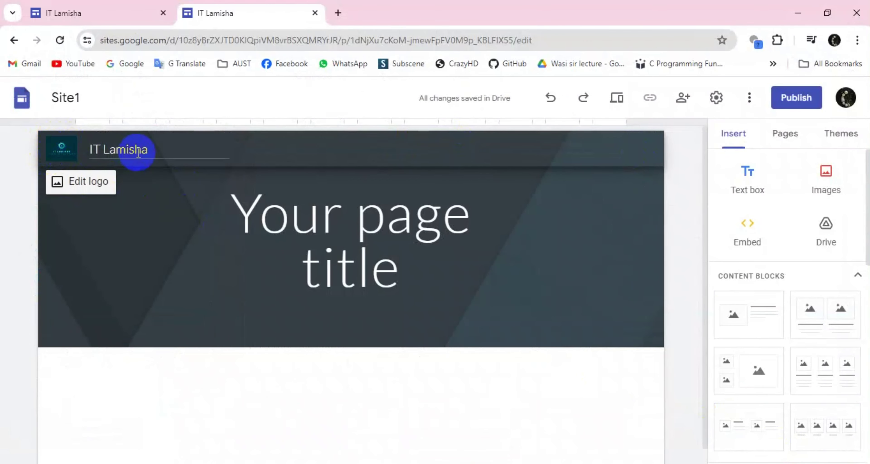
pyautogui.click(384, 325)
pyautogui.click(373, 248)
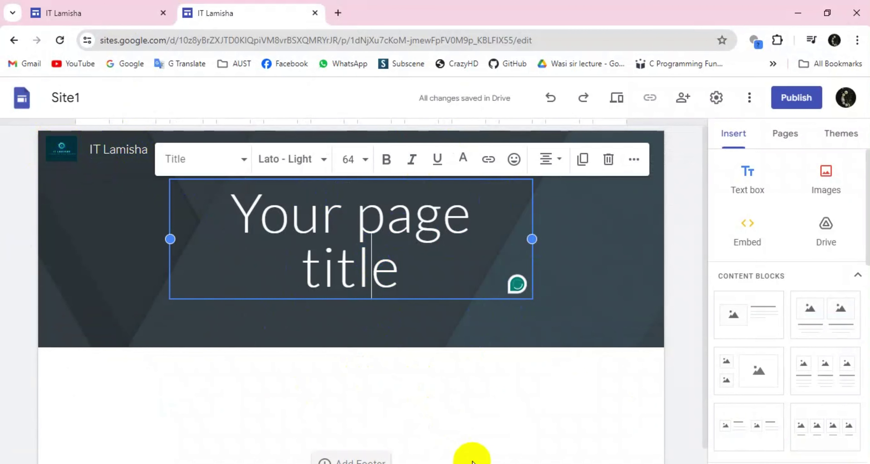
pyautogui.click(299, 281)
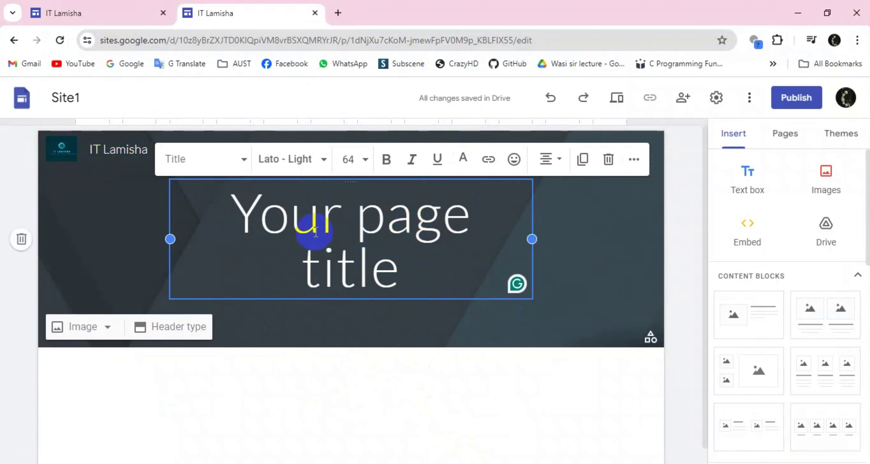
pyautogui.click(299, 353)
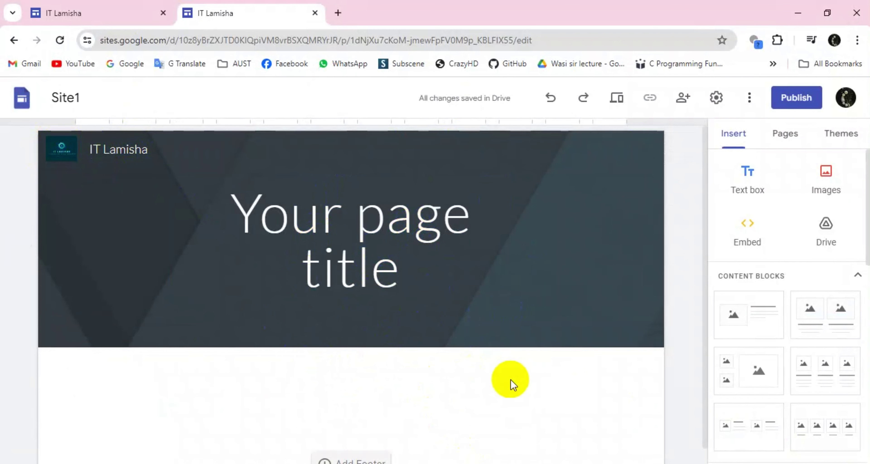
# Step: Add a new page named Videos to the site
pyautogui.click(786, 139)
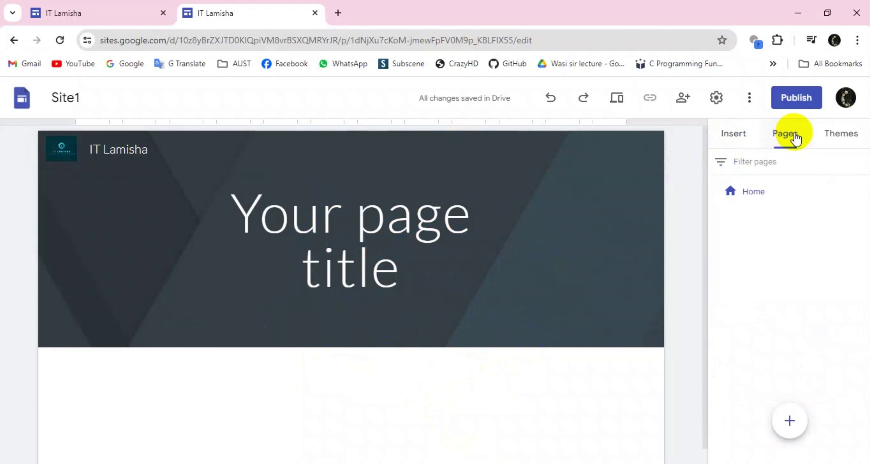
pyautogui.moveTo(786, 421)
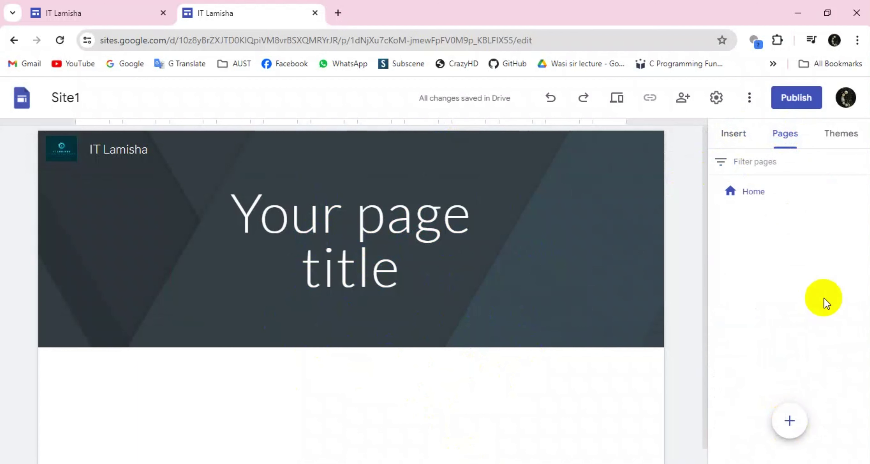
pyautogui.click(790, 424)
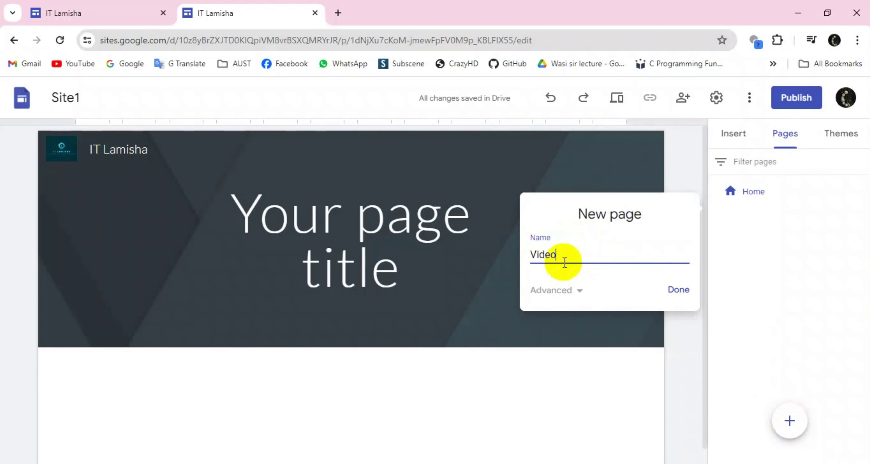
pyautogui.press('Return')
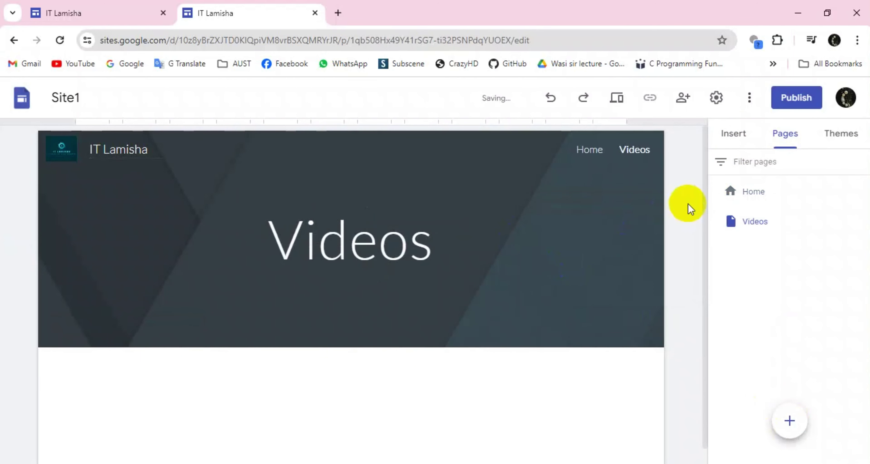
# Step: Add two more pages to the site, named About Me and Contact
pyautogui.click(788, 434)
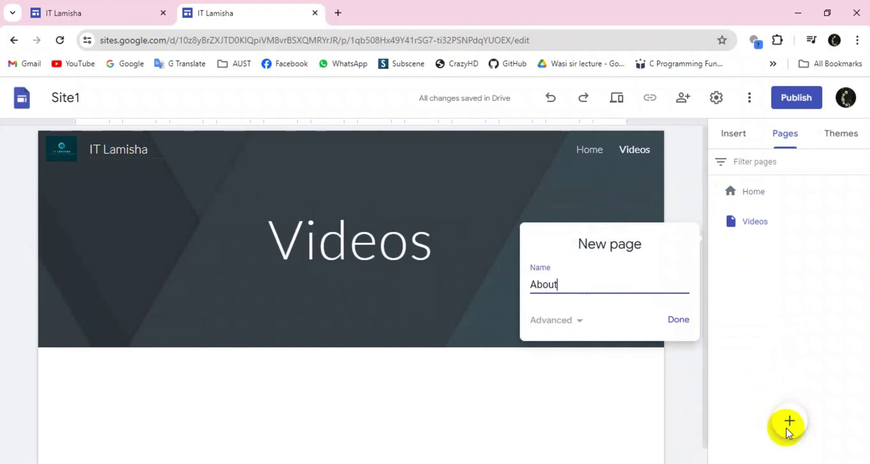
pyautogui.write('About Me')
pyautogui.press('Return')
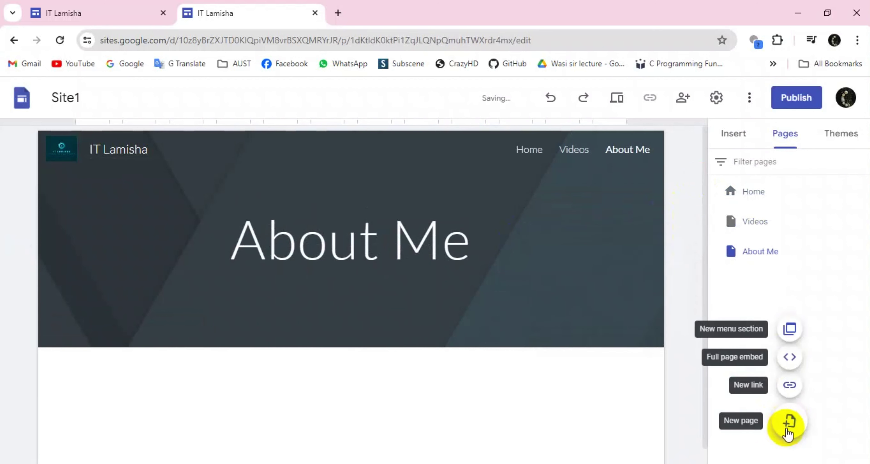
pyautogui.click(786, 433)
pyautogui.write('Contact')
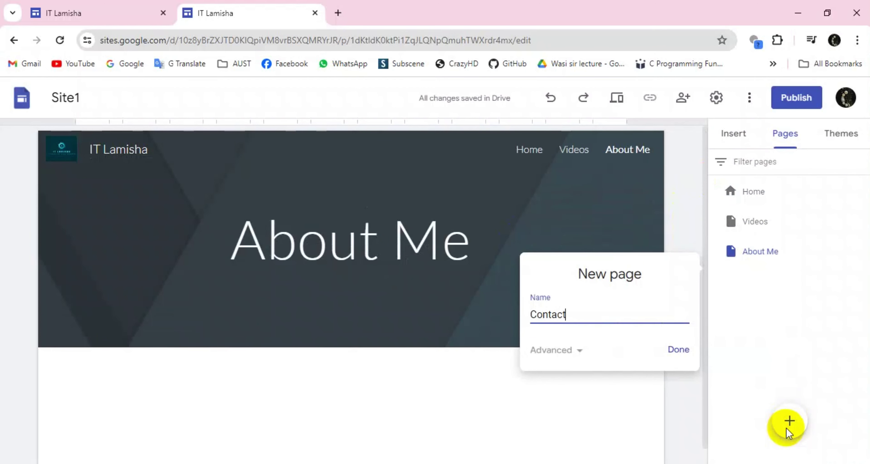
pyautogui.press('Return')
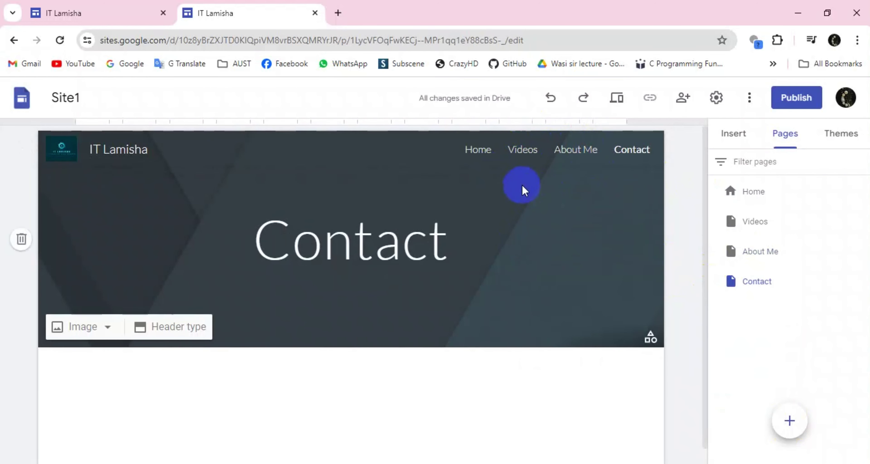
# Step: View the Videos, About Me and Contact pages in turn, and return to the Videos page
pyautogui.click(521, 151)
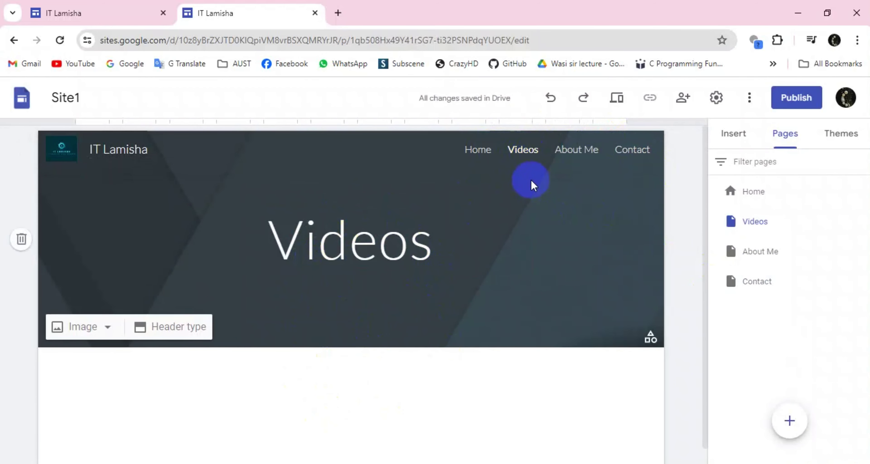
pyautogui.click(565, 158)
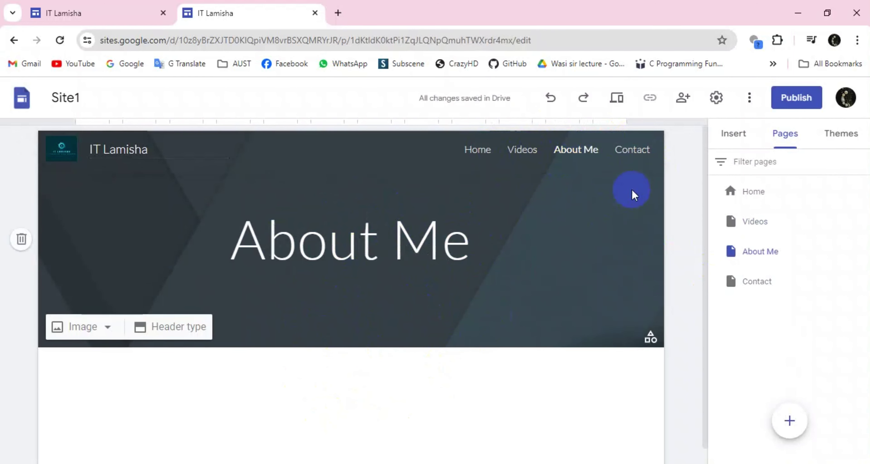
pyautogui.click(641, 156)
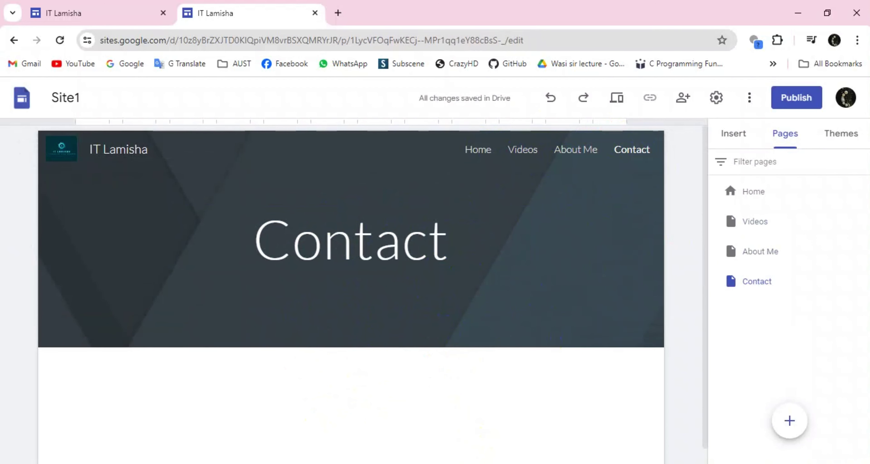
pyautogui.click(761, 233)
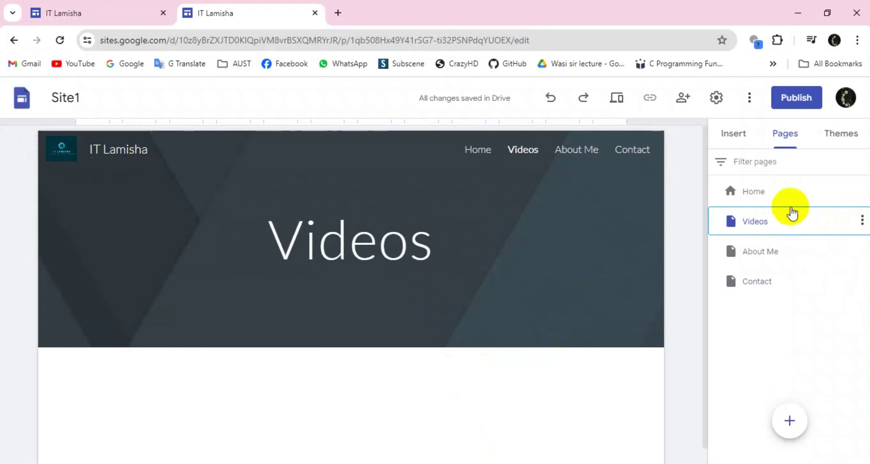
# Step: Add a subpage named Excel under the Videos page
pyautogui.click(862, 222)
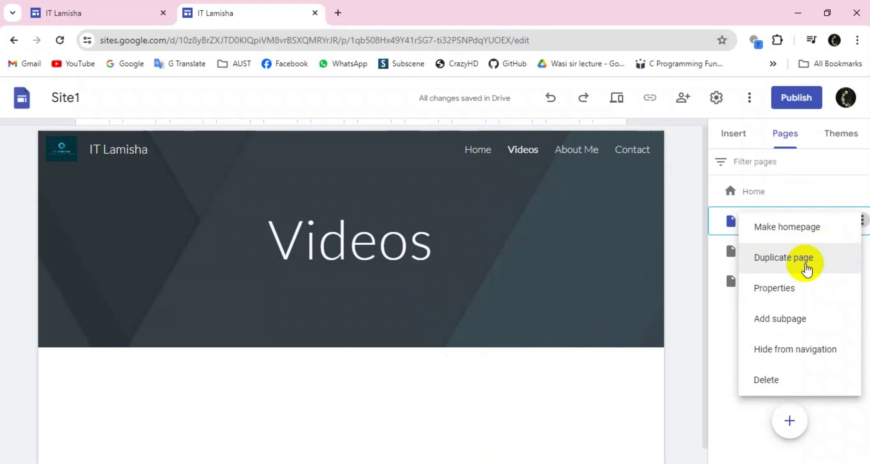
pyautogui.click(791, 324)
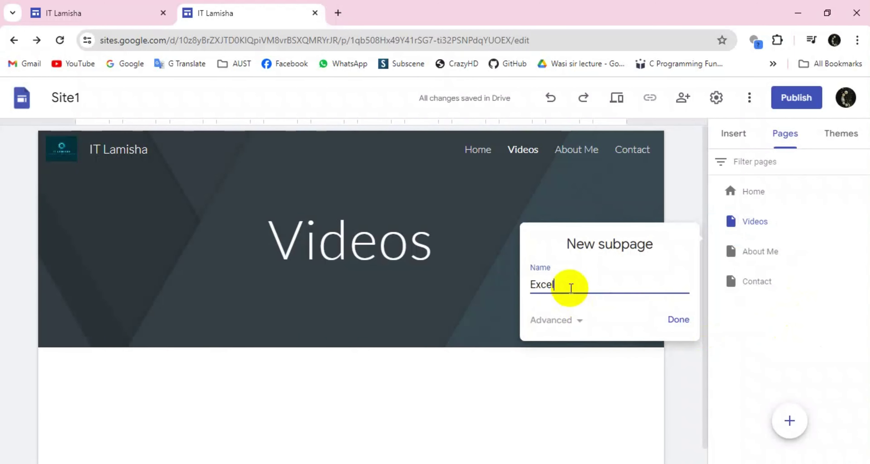
pyautogui.click(677, 321)
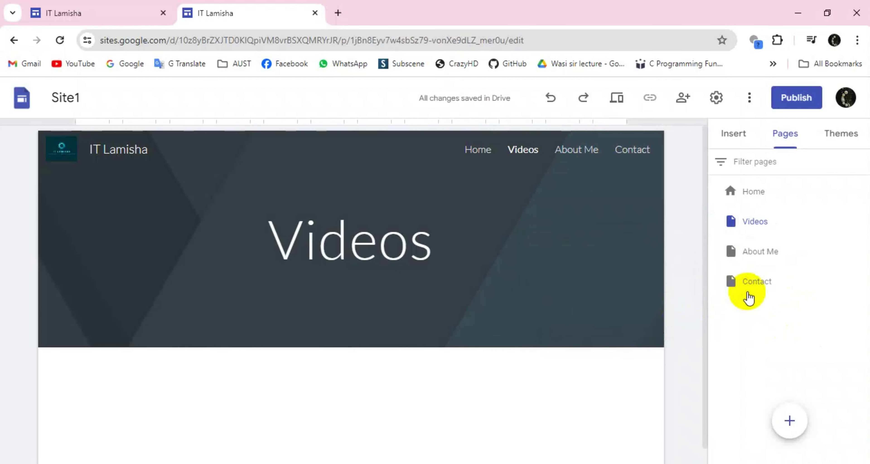
# Step: Add a second subpage under the Videos page, named Logic Gates
pyautogui.click(862, 223)
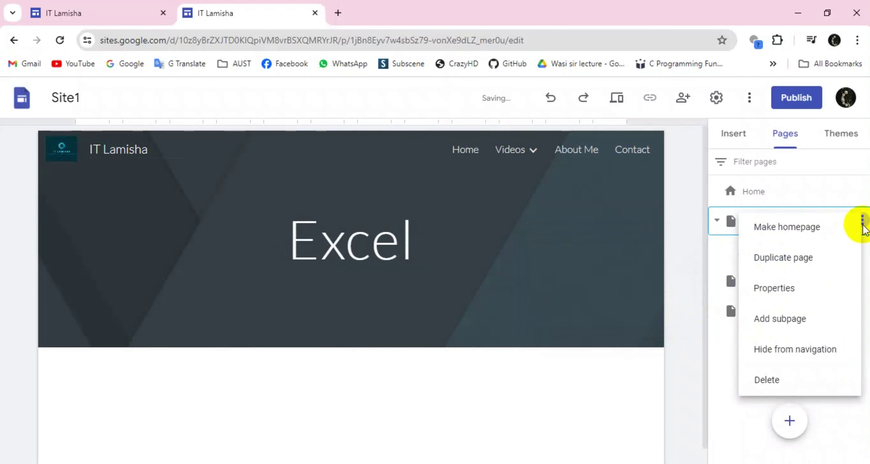
pyautogui.click(795, 323)
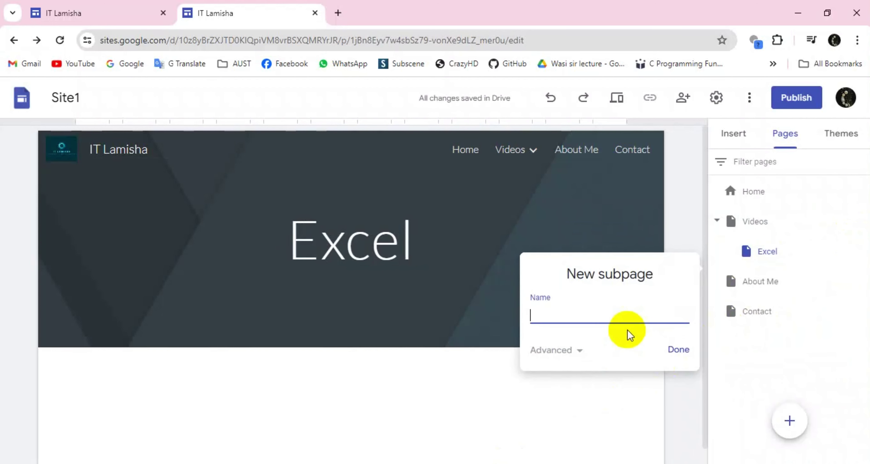
pyautogui.write('Logic Gates')
pyautogui.click(678, 350)
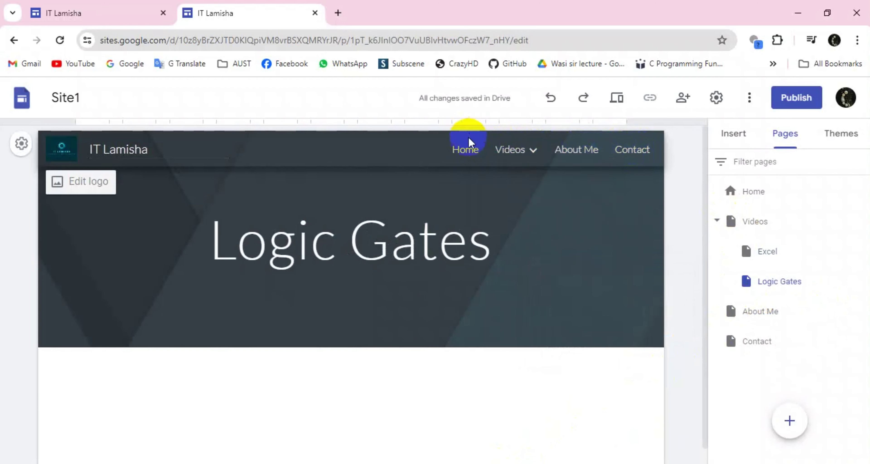
# Step: Move the Contact page ahead of About Me in the site's page order
pyautogui.moveTo(518, 155)
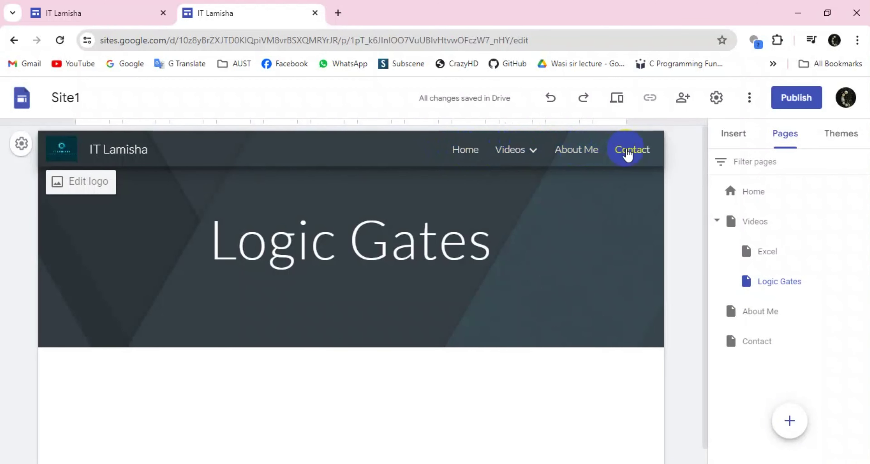
pyautogui.click(583, 139)
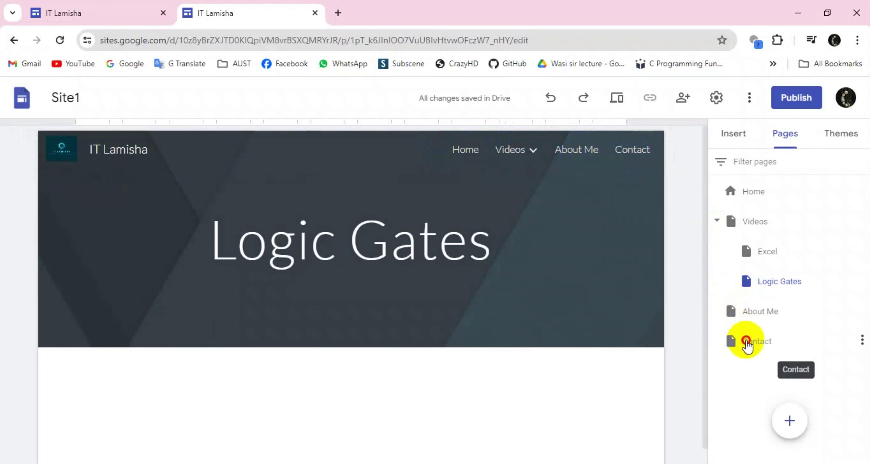
pyautogui.moveTo(747, 345); pyautogui.dragTo(747, 308)
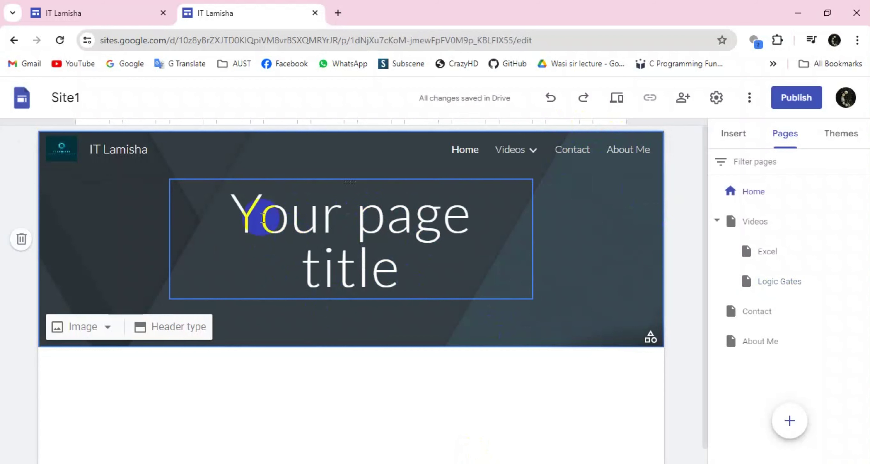
# Step: Replace the placeholder title on the Home page with "Welcome to my website"
pyautogui.click(355, 219)
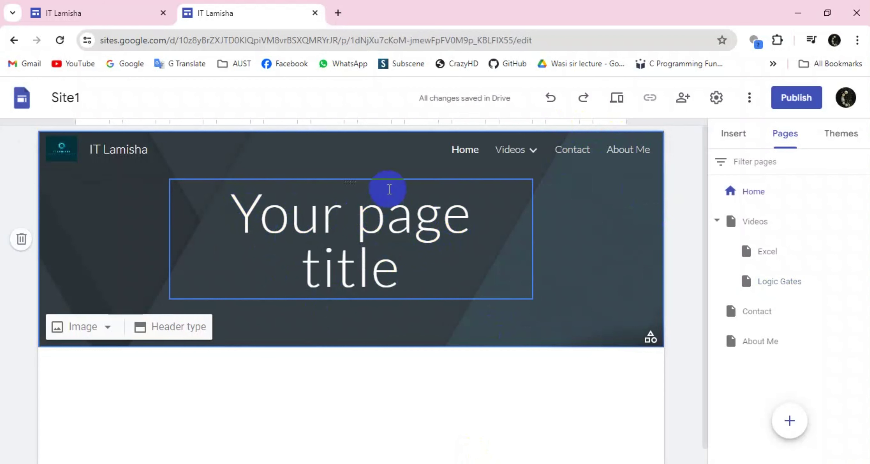
pyautogui.click(305, 256)
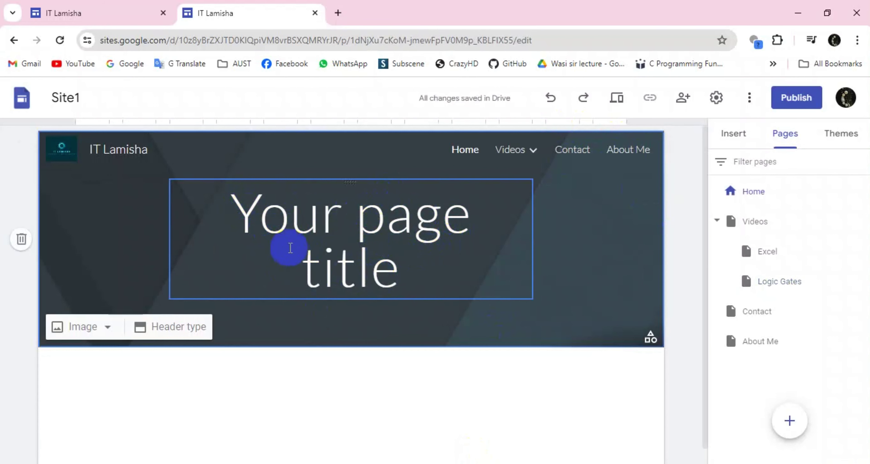
pyautogui.click(243, 202)
pyautogui.moveTo(243, 203); pyautogui.dragTo(394, 273)
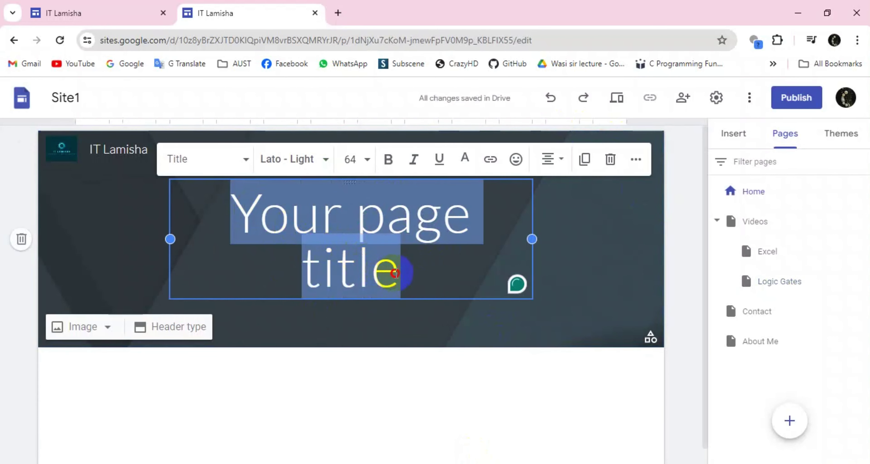
pyautogui.write('W')
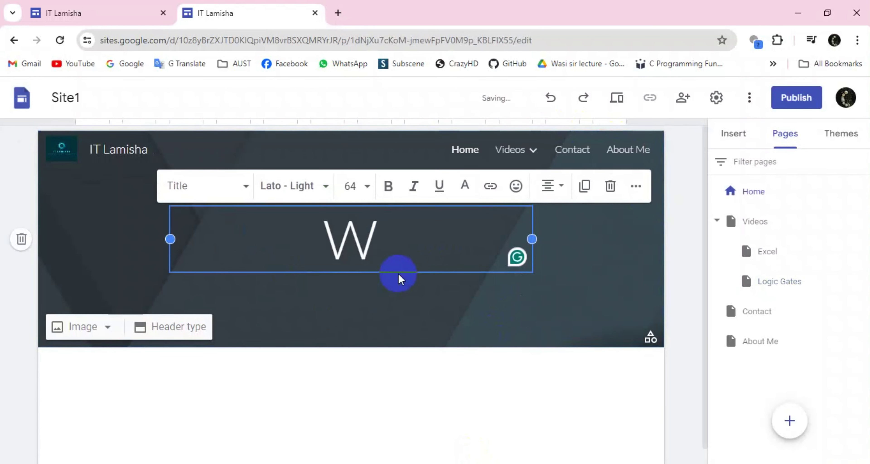
pyautogui.write('elcome t')
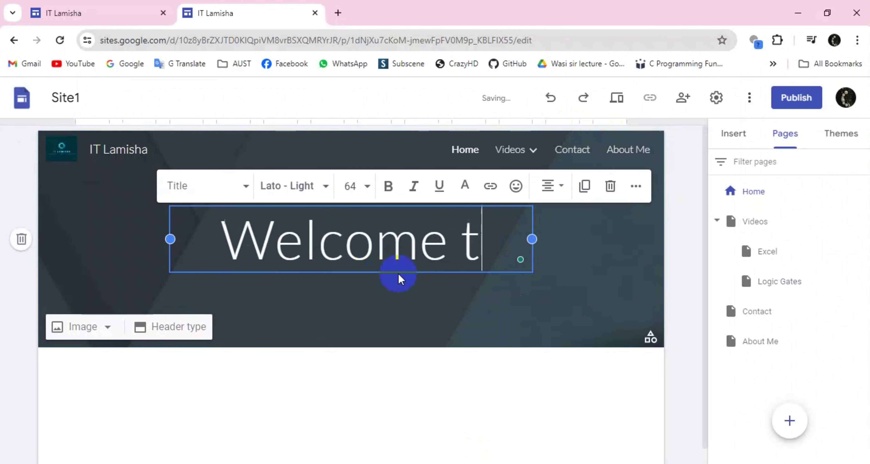
pyautogui.write('o my ')
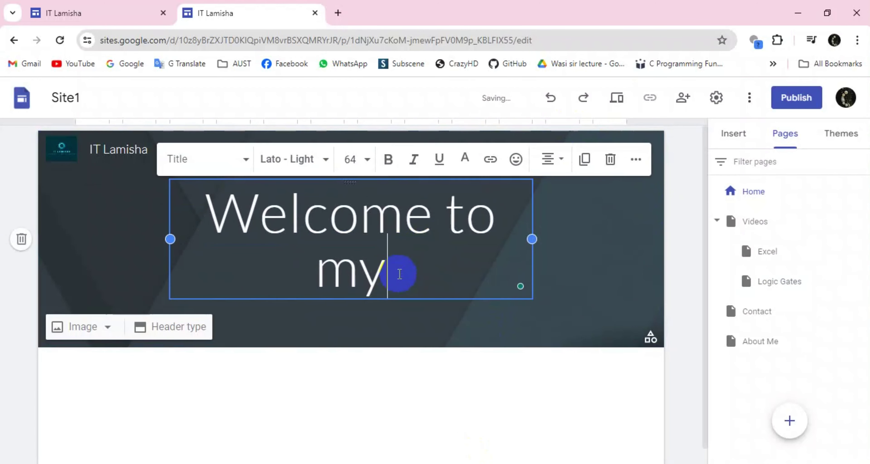
pyautogui.write('website')
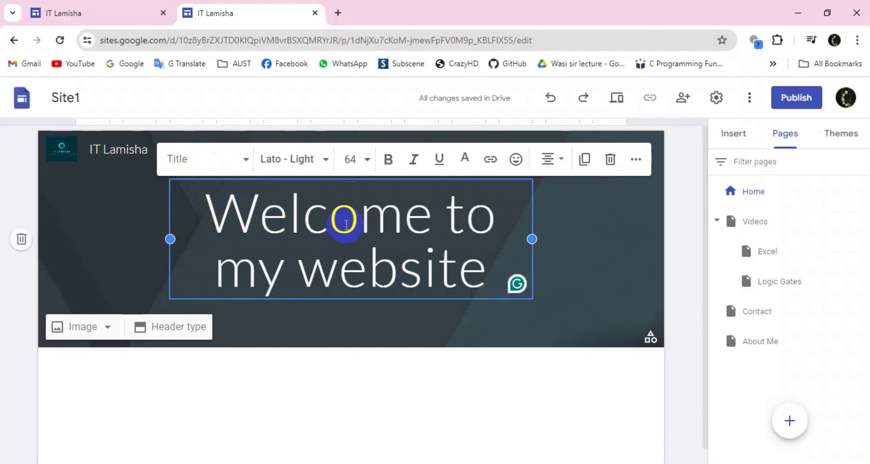
# Step: Try the Normal text and Heading styles on the Home page title, and set it back to Title
pyautogui.click(229, 166)
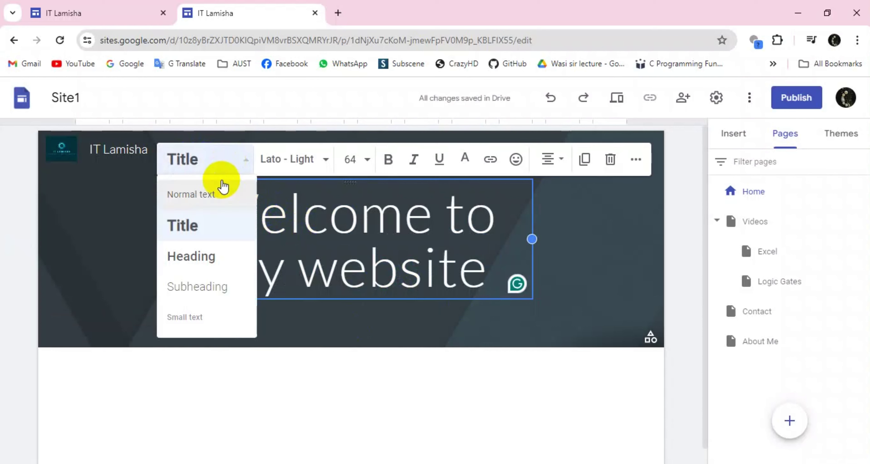
pyautogui.click(218, 202)
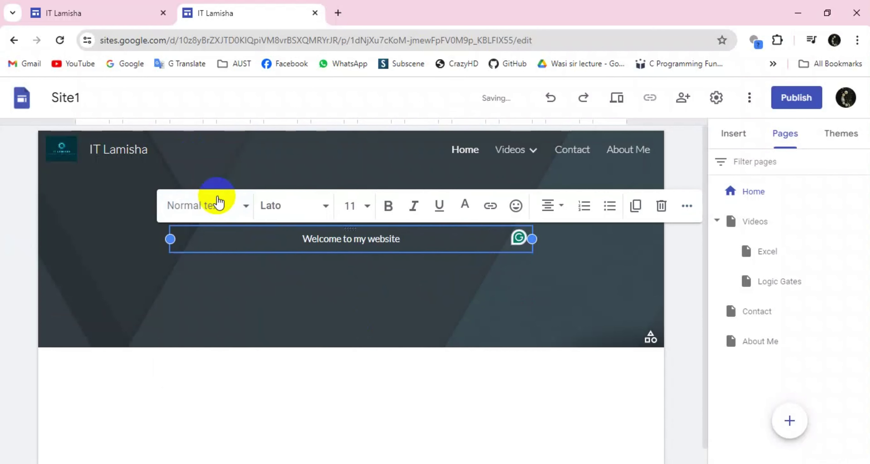
pyautogui.click(242, 205)
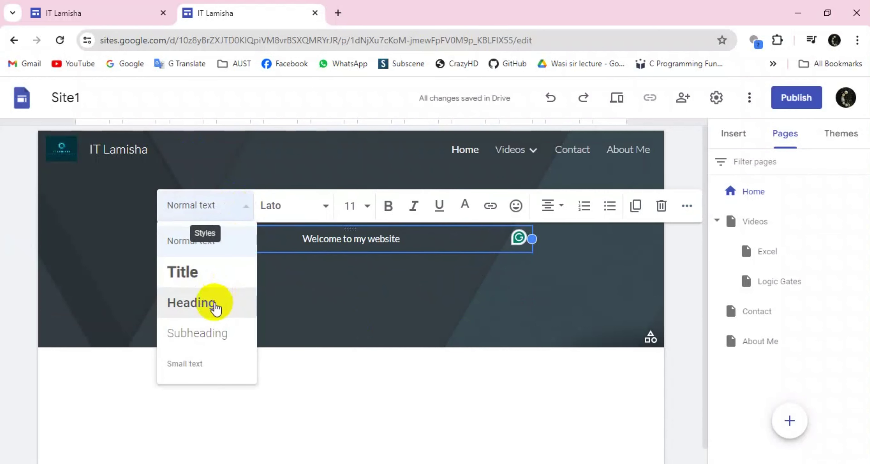
pyautogui.click(216, 305)
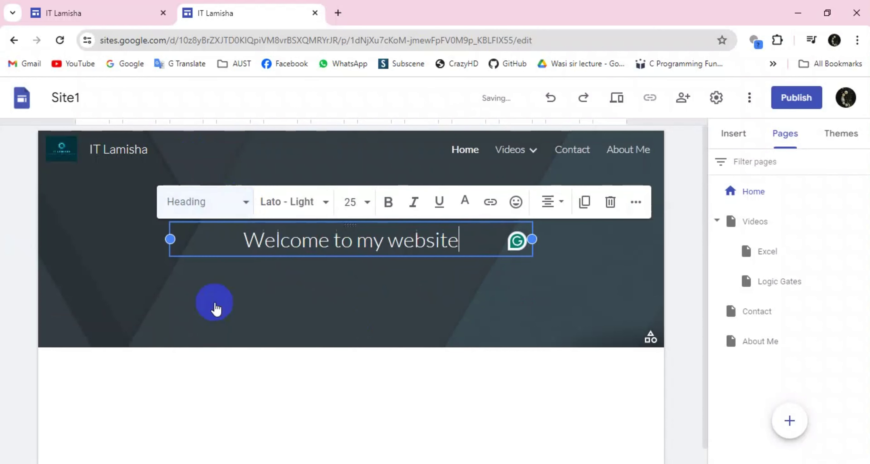
pyautogui.click(243, 216)
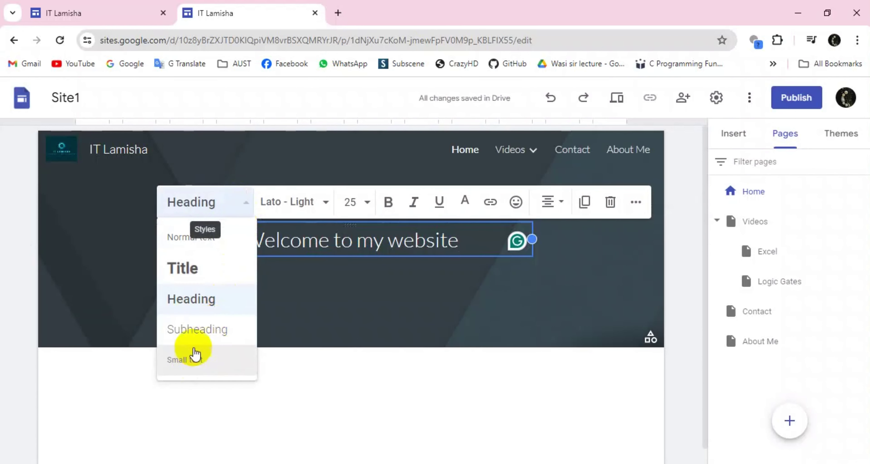
pyautogui.click(197, 271)
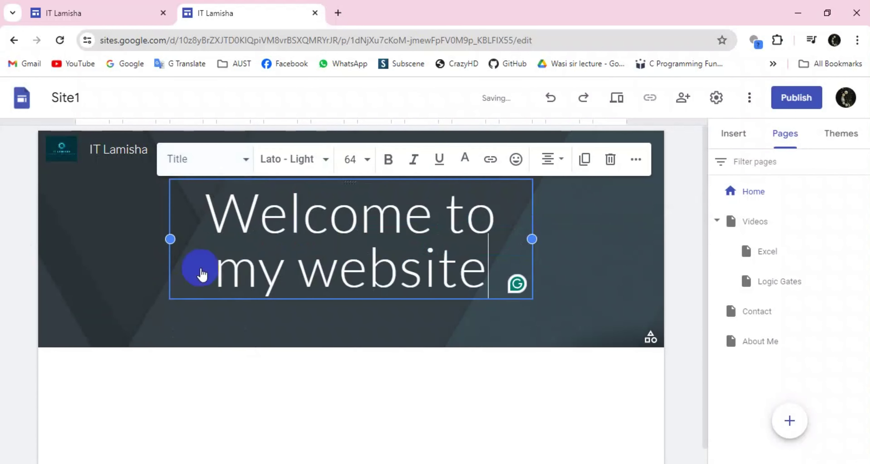
# Step: Set the font size of the whole "Welcome to my website" title to 48
pyautogui.click(368, 165)
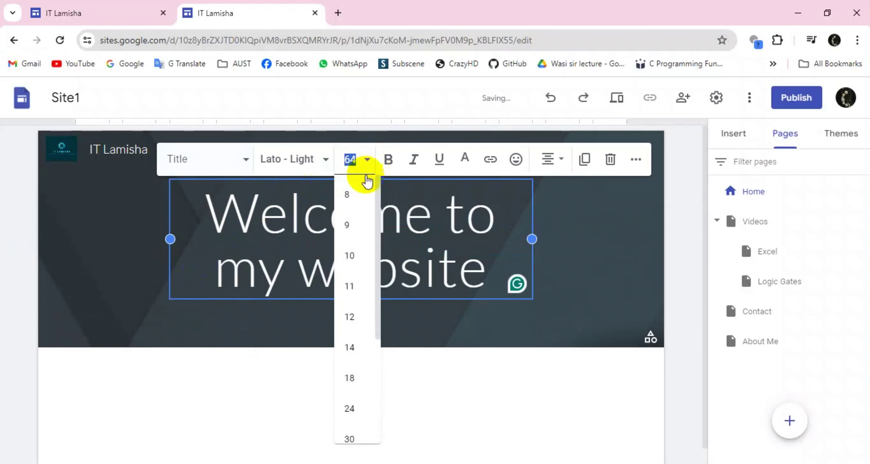
pyautogui.scroll(-3, 355, 410)
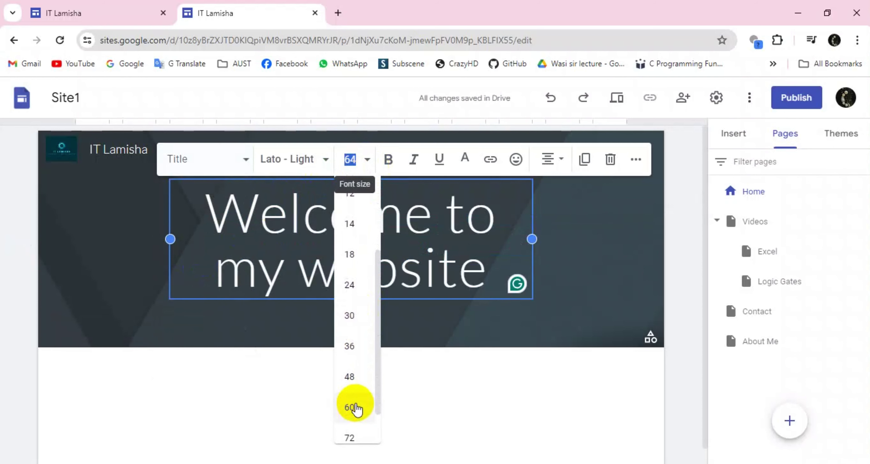
pyautogui.click(352, 372)
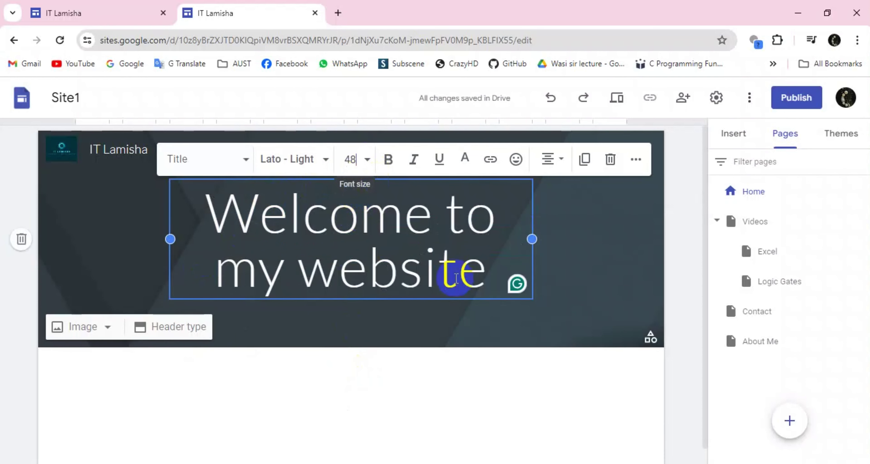
pyautogui.moveTo(204, 204); pyautogui.dragTo(489, 252)
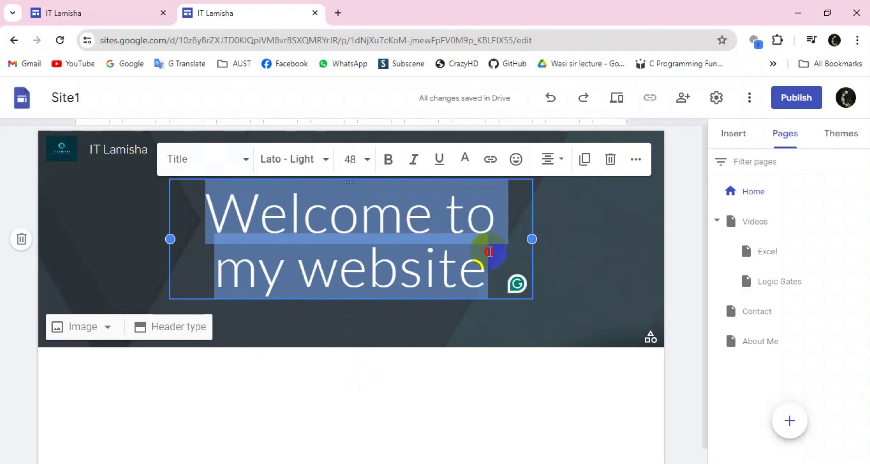
pyautogui.click(346, 158)
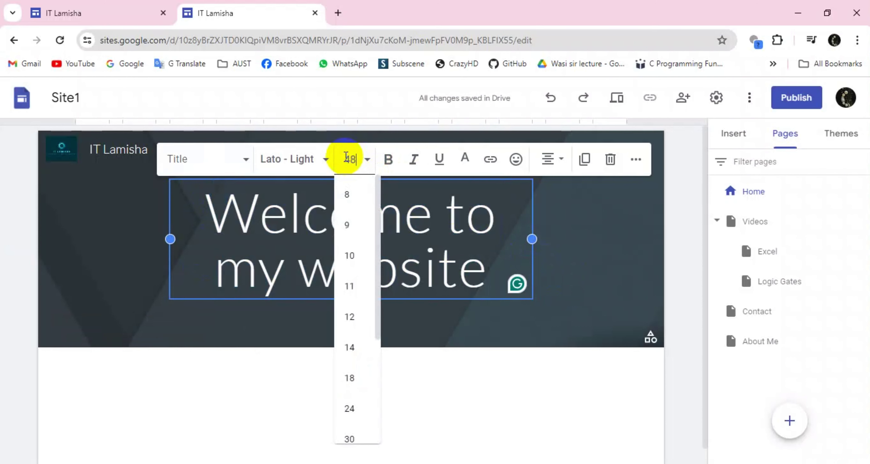
pyautogui.write('48')
pyautogui.press('Return')
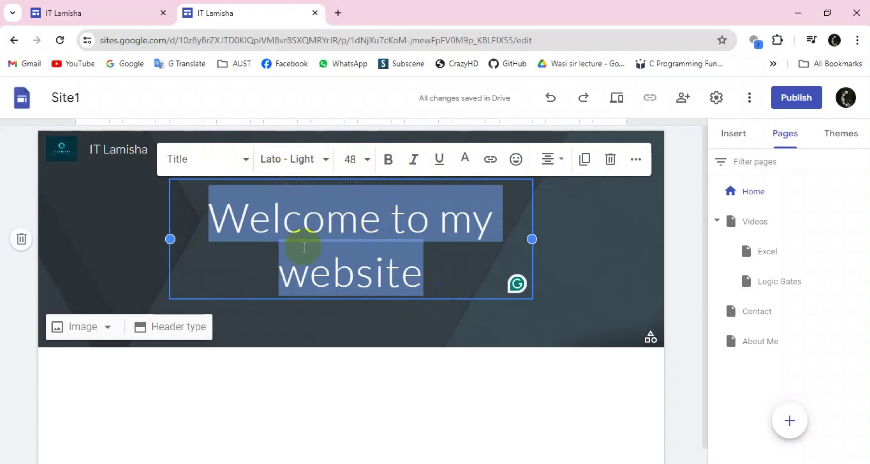
pyautogui.click(143, 263)
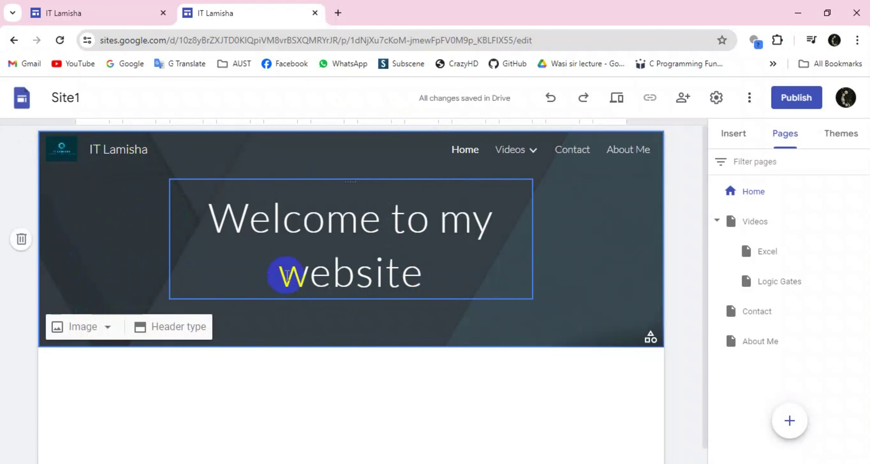
# Step: Change the Home page's header type to Cover and look over the enlarged header
pyautogui.scroll(-1, 274, 391)
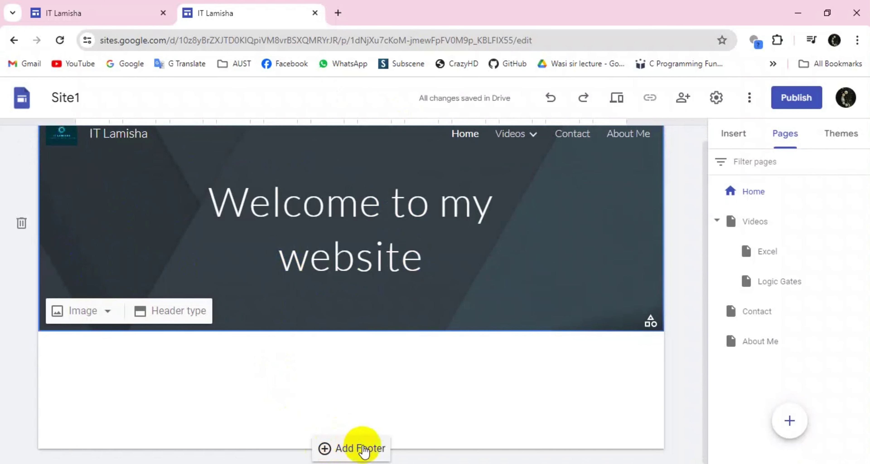
pyautogui.click(334, 337)
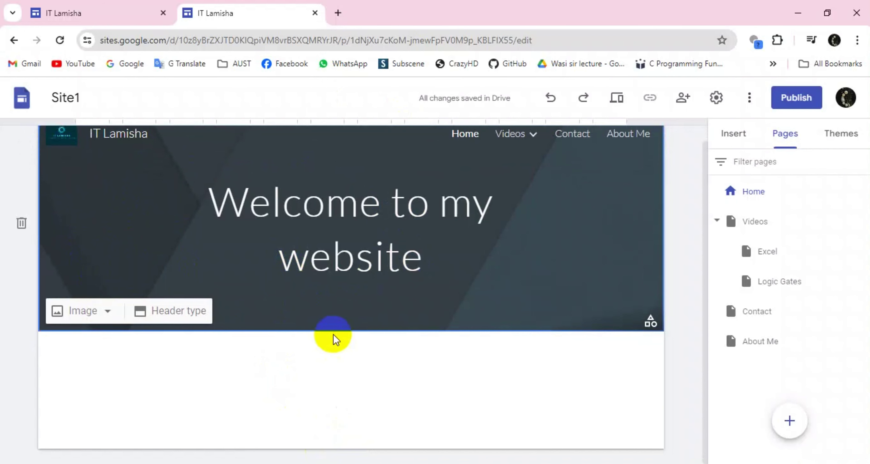
pyautogui.click(274, 214)
pyautogui.click(116, 247)
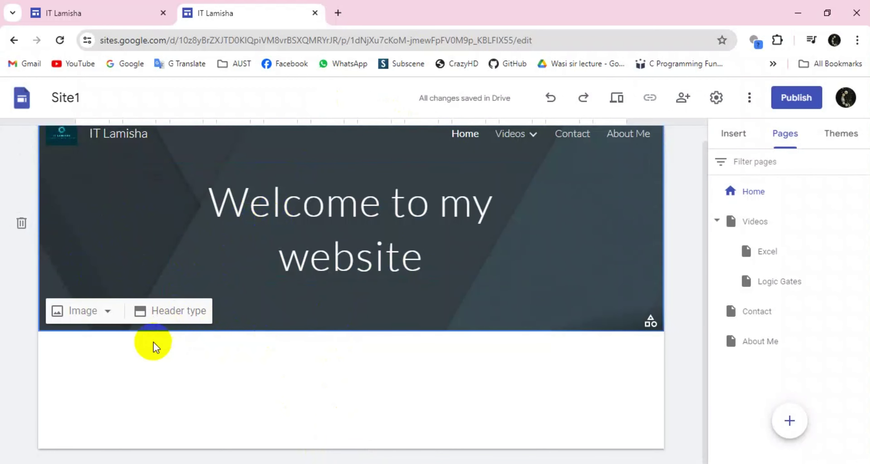
pyautogui.click(152, 312)
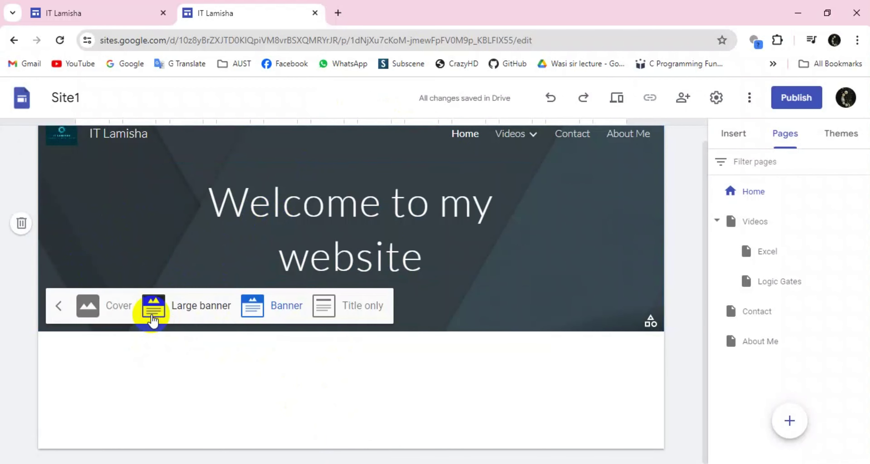
pyautogui.click(118, 311)
pyautogui.scroll(-1, 406, 248)
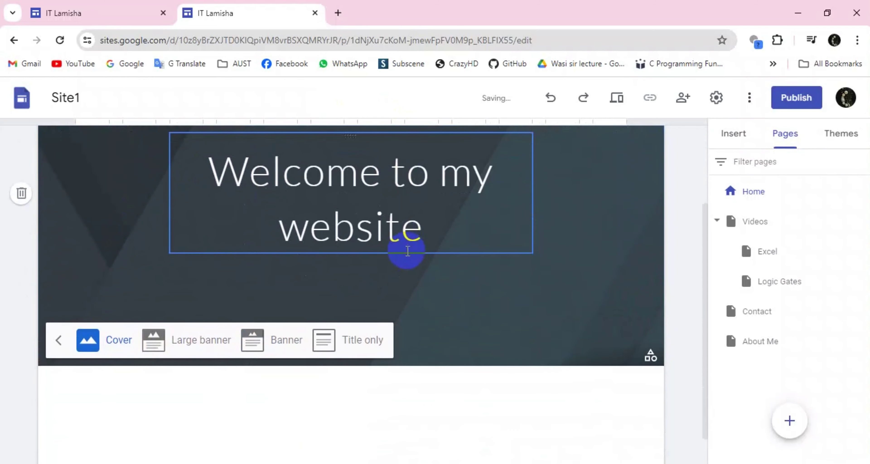
pyautogui.scroll(-1, 407, 251)
pyautogui.scroll(3, 407, 250)
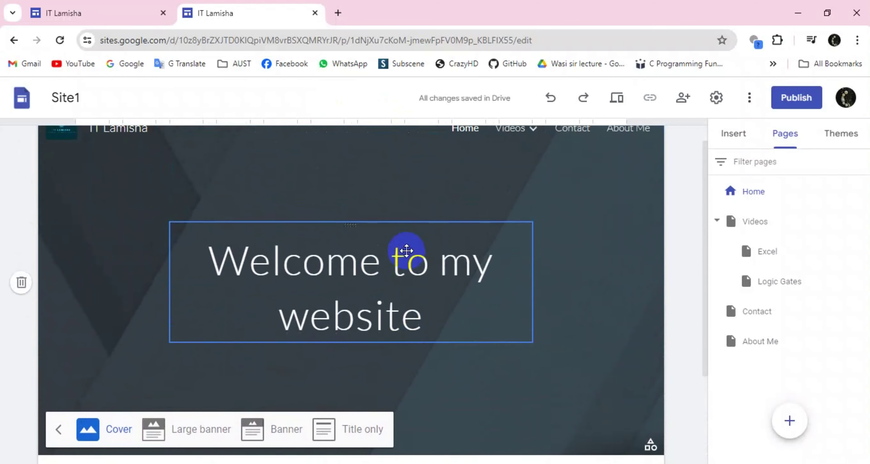
# Step: Try the Large banner, Banner and Title only header types on the Home page
pyautogui.scroll(-2, 407, 251)
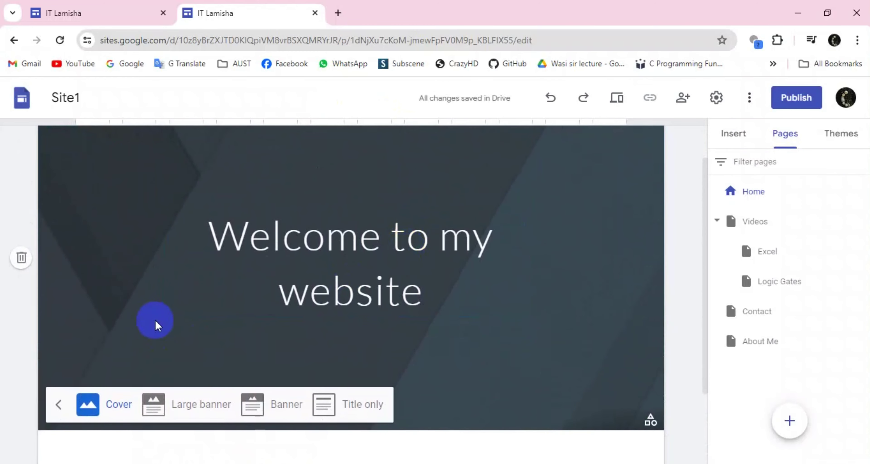
pyautogui.click(161, 408)
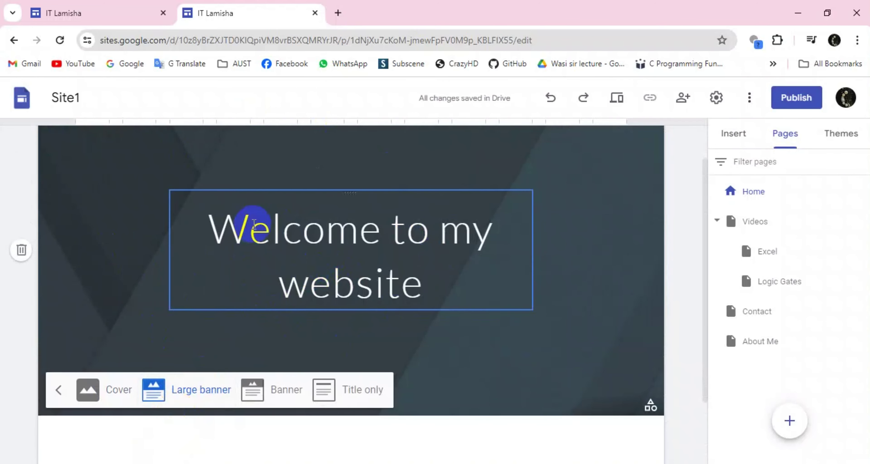
pyautogui.click(268, 385)
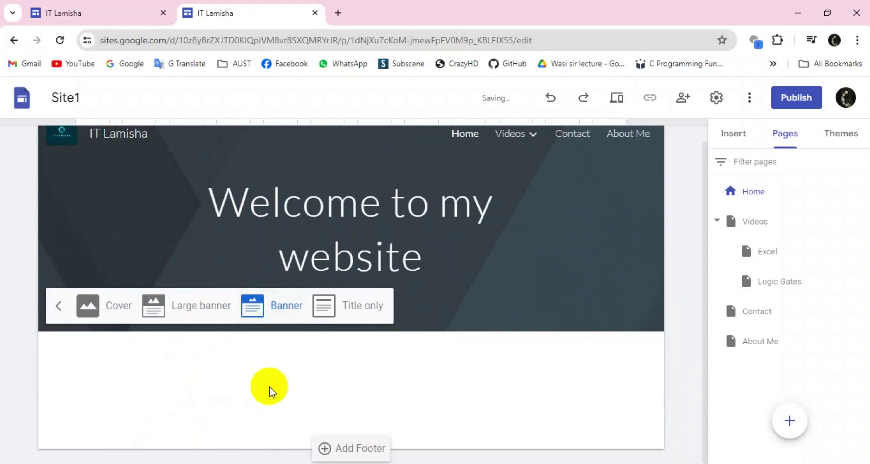
pyautogui.click(210, 253)
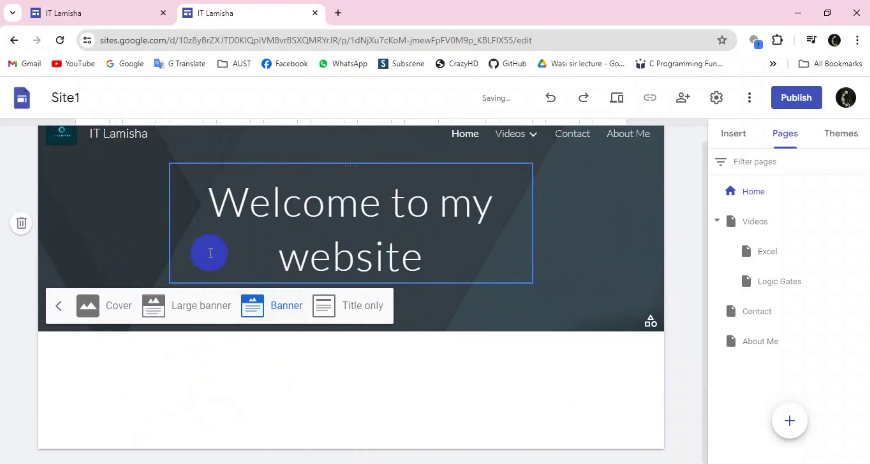
pyautogui.click(350, 315)
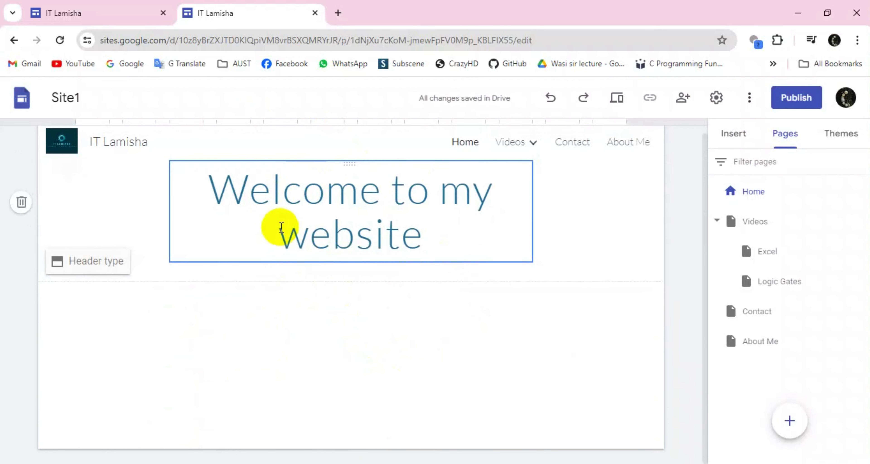
# Step: Set the Home page's header type to Banner
pyautogui.click(107, 262)
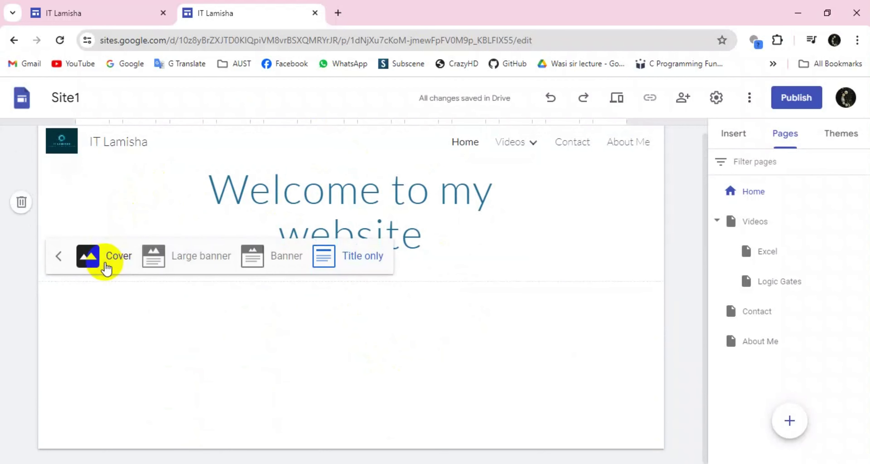
pyautogui.click(252, 256)
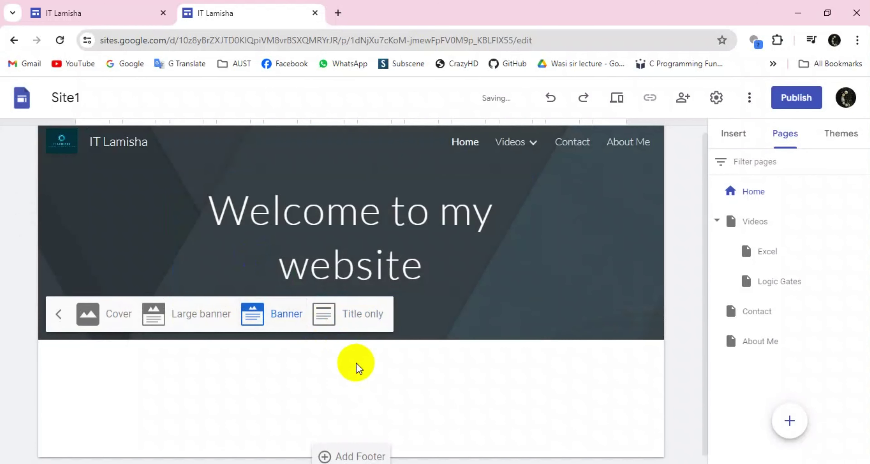
pyautogui.click(359, 369)
# Step: Upload banner1.gif from the Downloads folder as the Home page's header image
pyautogui.moveTo(105, 335)
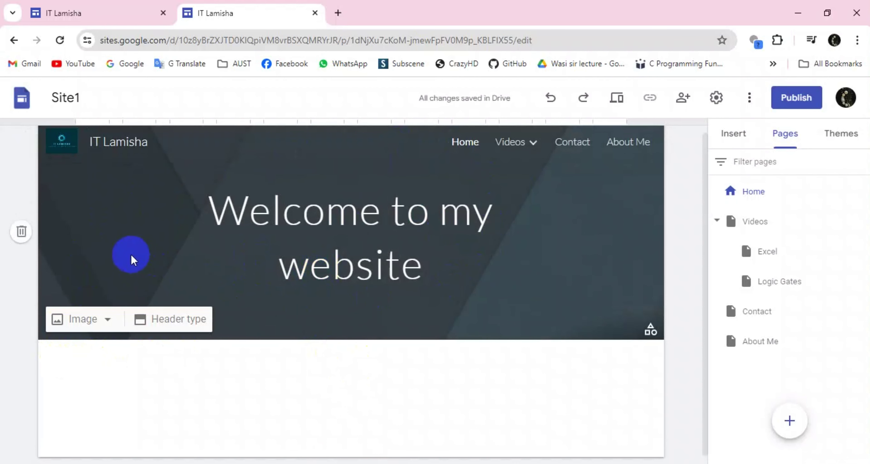
pyautogui.click(98, 319)
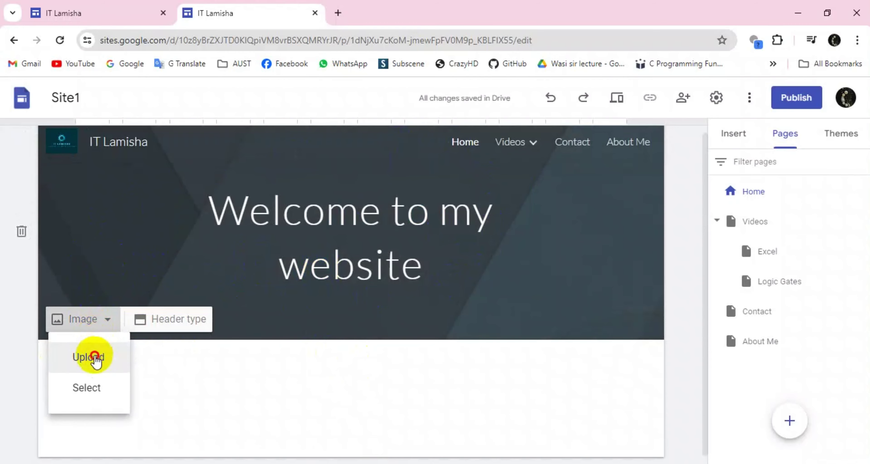
pyautogui.click(95, 356)
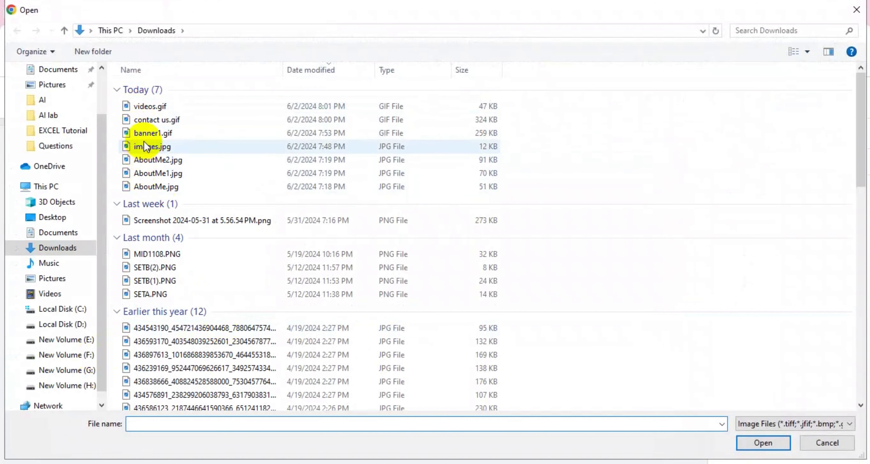
pyautogui.click(144, 133)
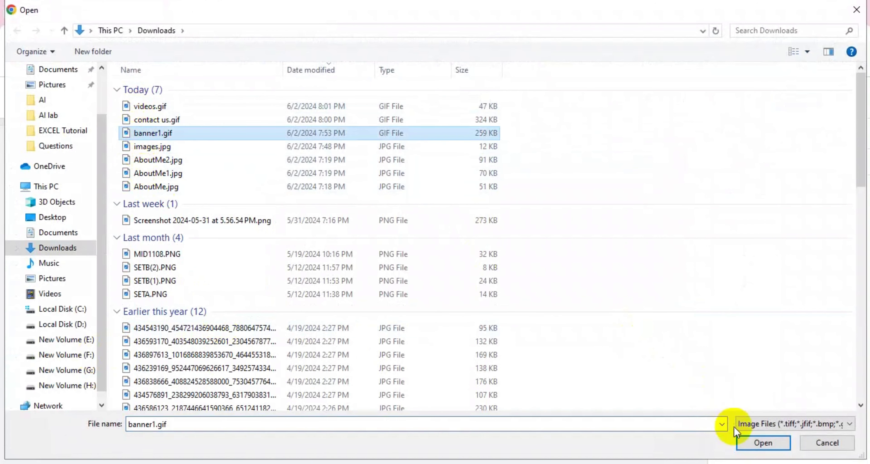
pyautogui.click(762, 442)
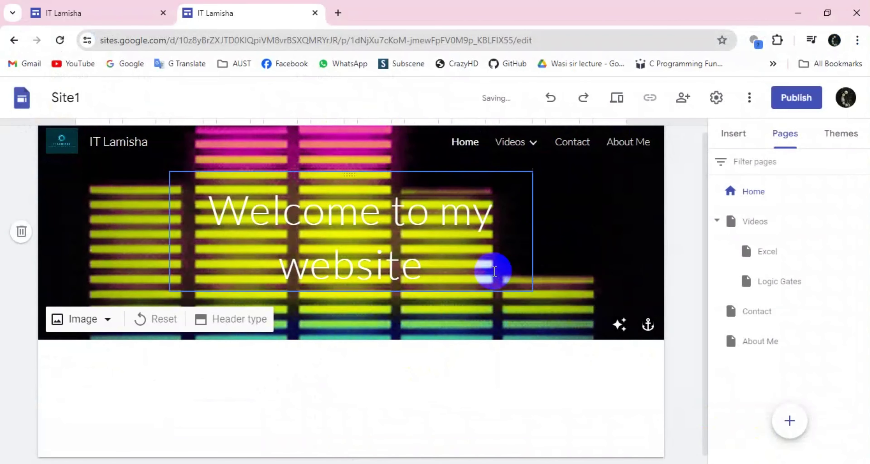
# Step: Adjust the Home page's header image for readability behind the title
pyautogui.moveTo(600, 191)
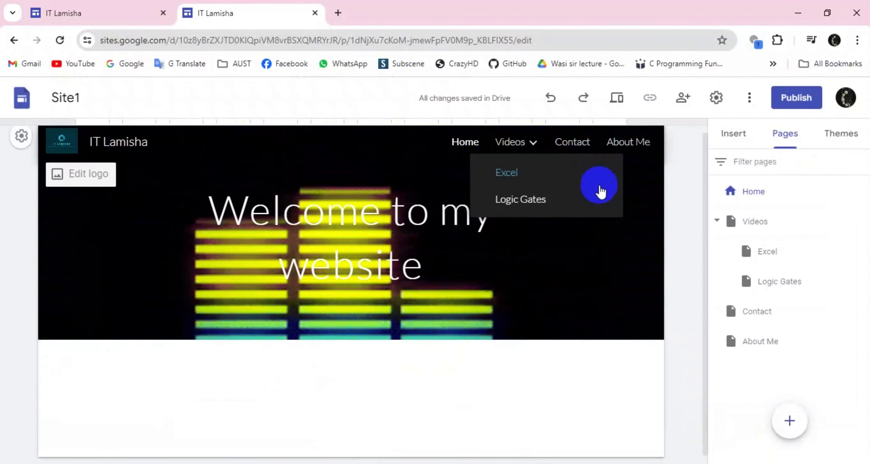
pyautogui.click(168, 240)
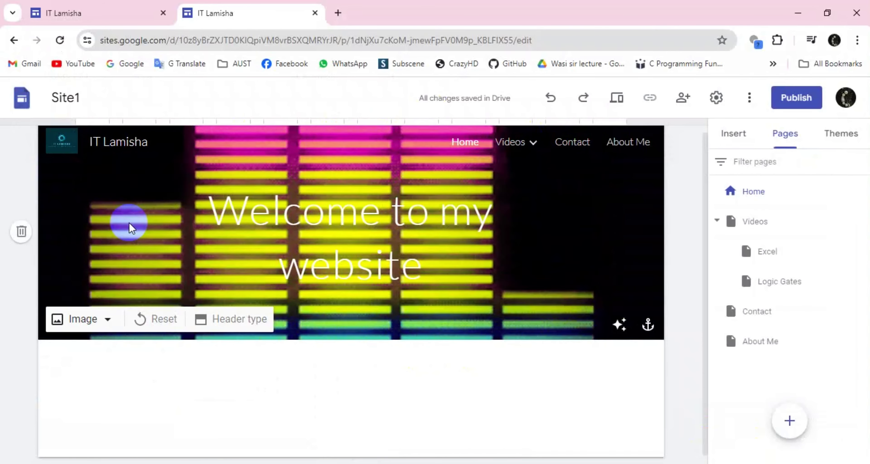
pyautogui.click(128, 221)
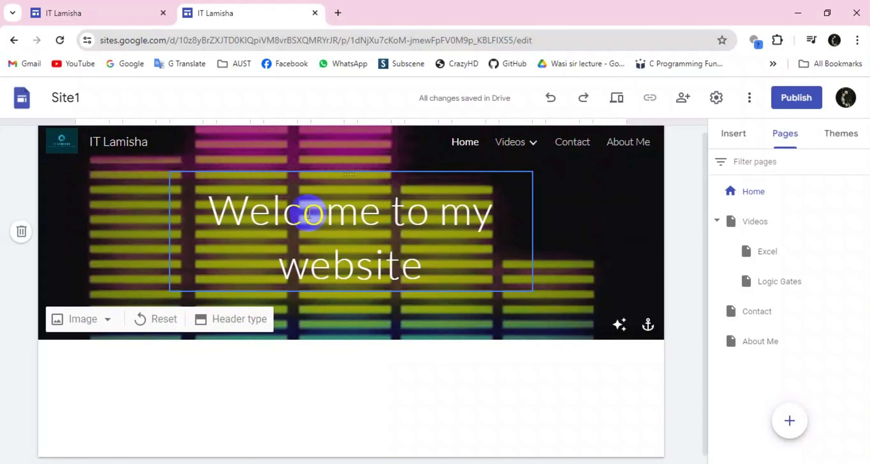
pyautogui.click(619, 324)
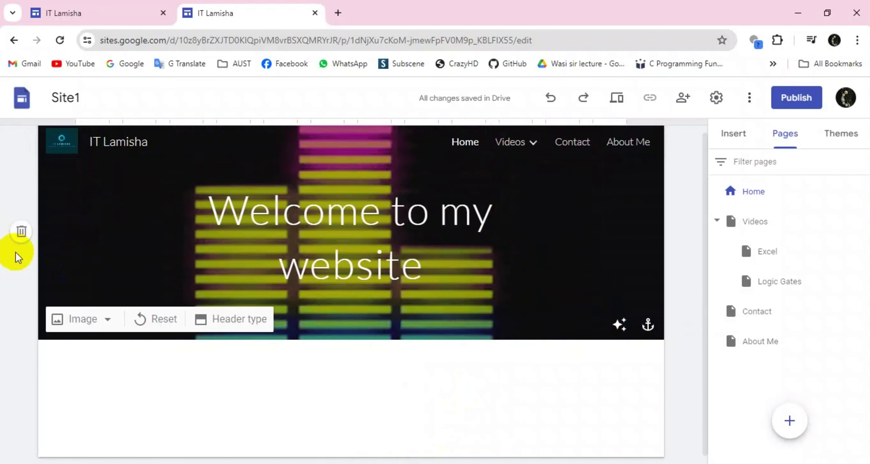
# Step: Delete the whole header section from the Home page and undo the deletion
pyautogui.click(20, 231)
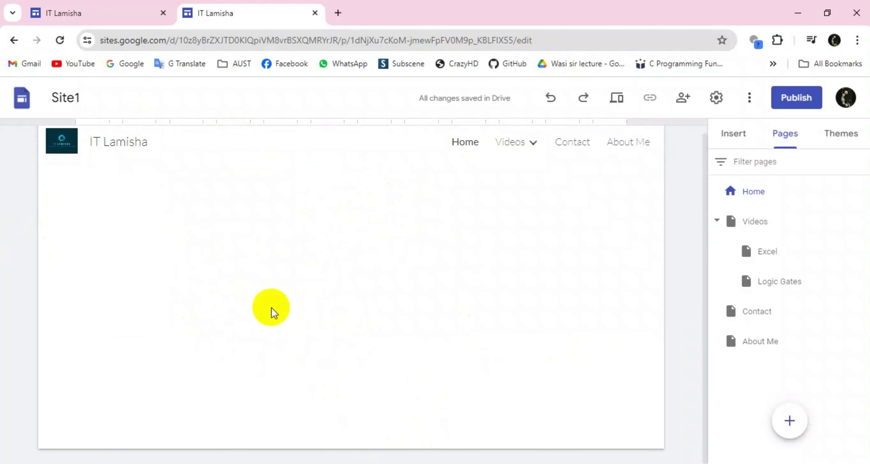
pyautogui.hotkey('ctrl', 'z')
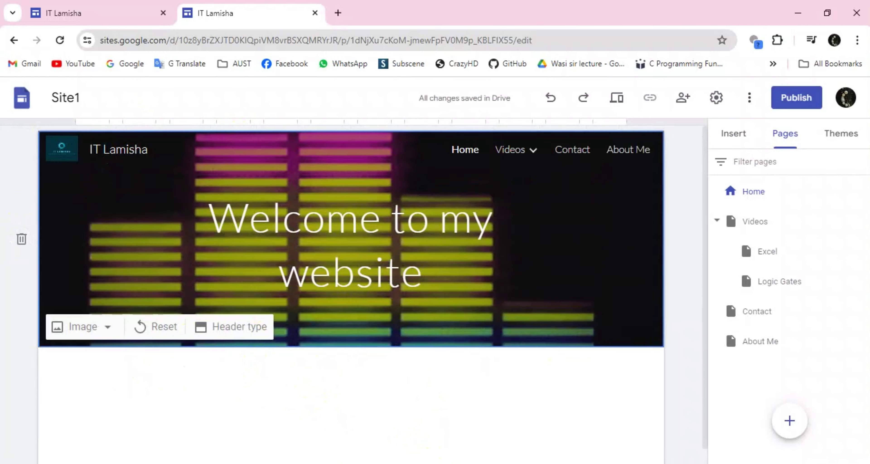
# Step: Widen the "Welcome to my website" title box on both sides so the title fits on one line
pyautogui.click(380, 252)
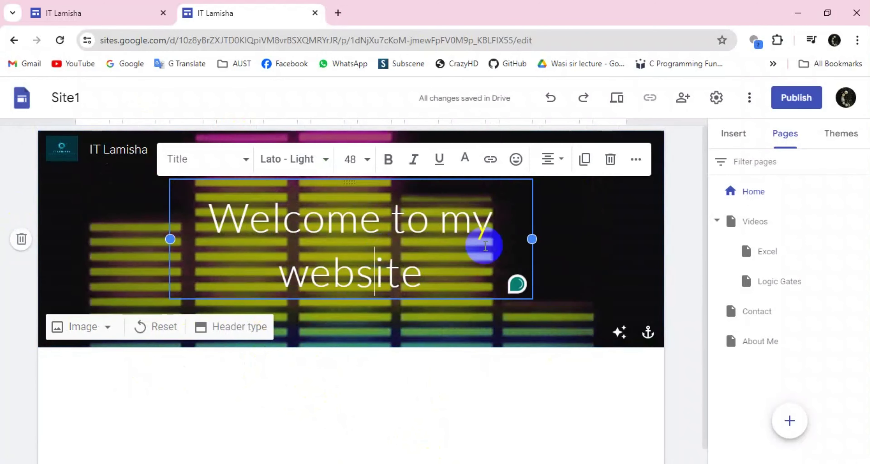
pyautogui.moveTo(532, 241); pyautogui.dragTo(626, 239)
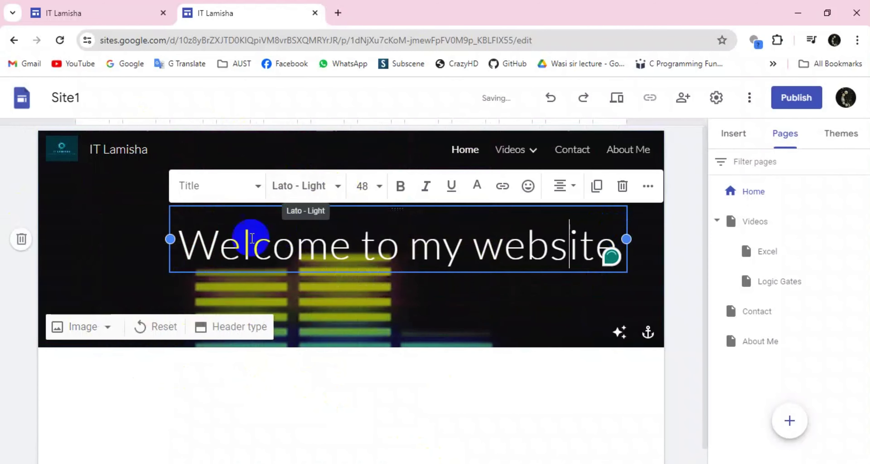
pyautogui.moveTo(171, 238); pyautogui.dragTo(77, 239)
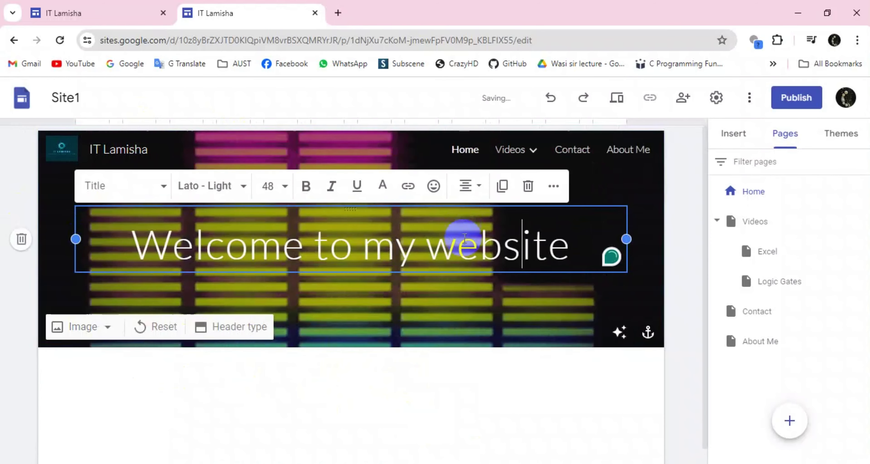
pyautogui.click(454, 305)
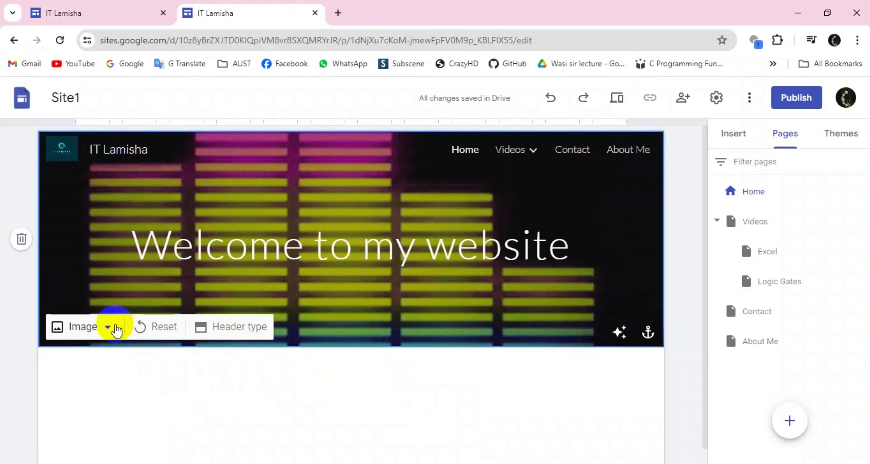
# Step: Look over the gallery and other image sources offered for the header image, and leave without choosing one
pyautogui.click(111, 327)
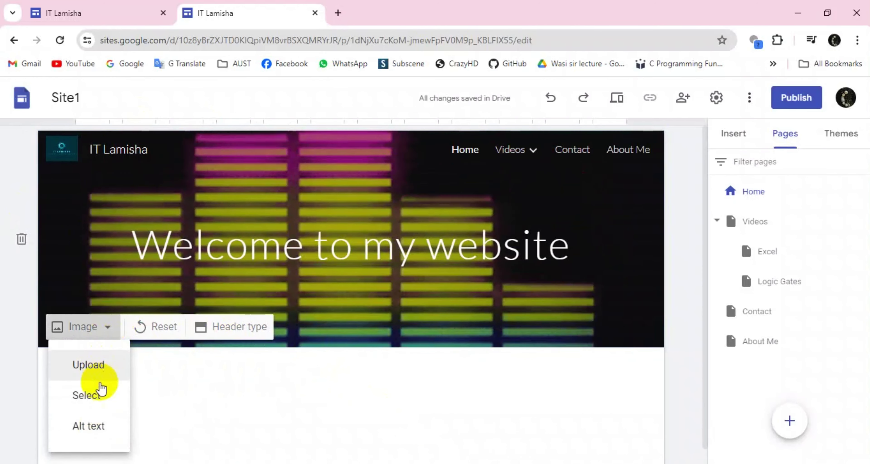
pyautogui.click(98, 399)
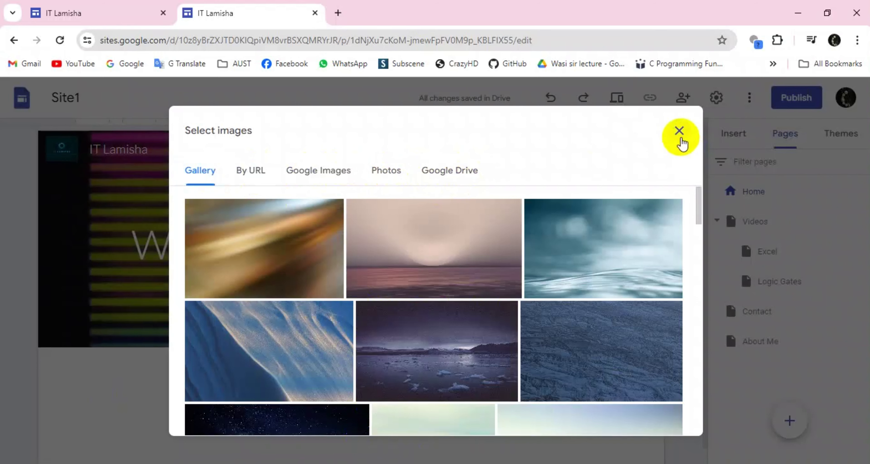
pyautogui.click(679, 132)
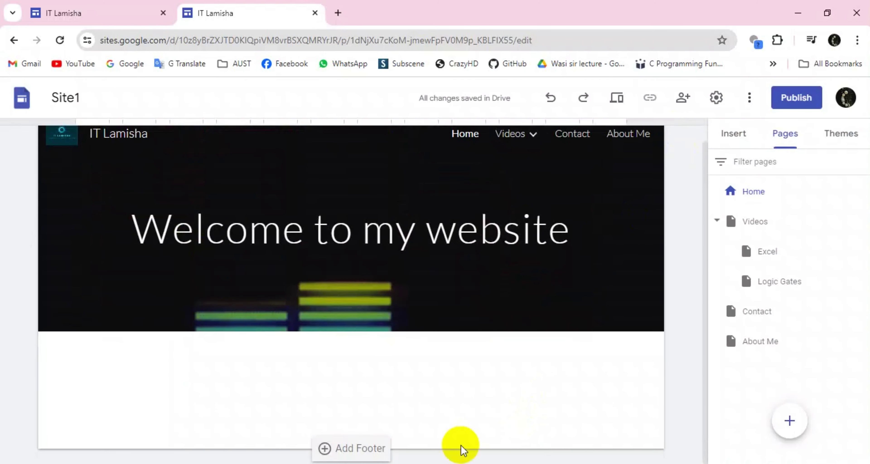
# Step: Add a footer to the site with the text "All Rights Reserved"
pyautogui.click(351, 451)
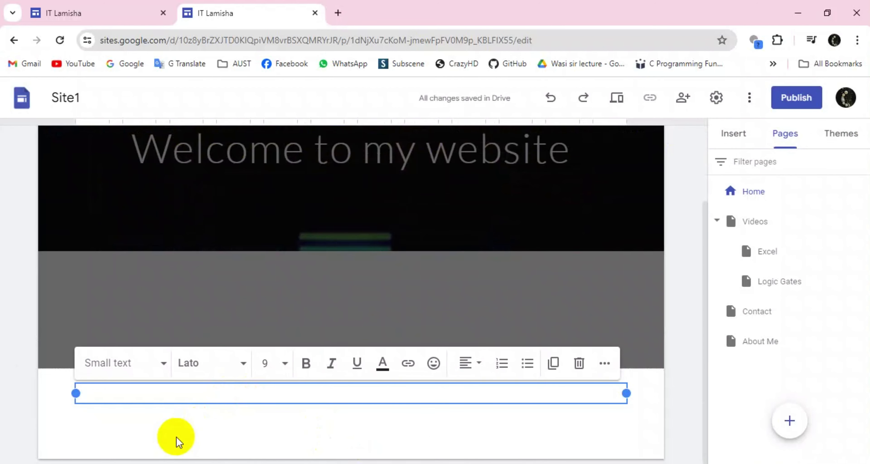
pyautogui.write('ll')
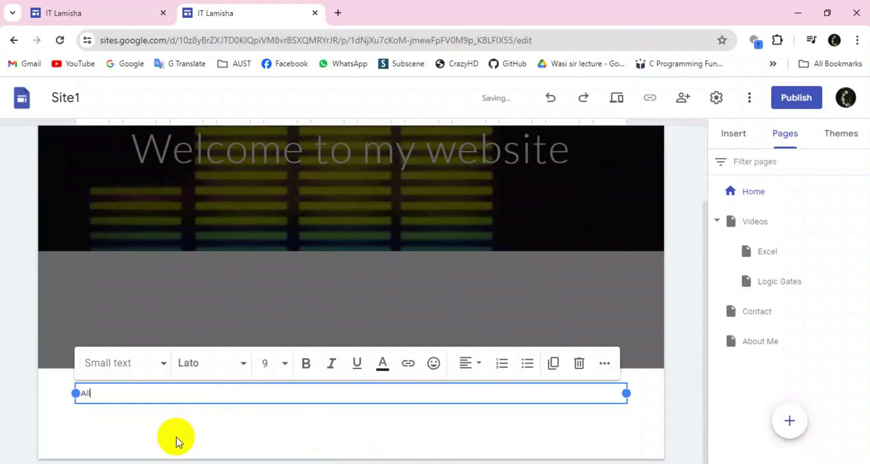
pyautogui.write(' R')
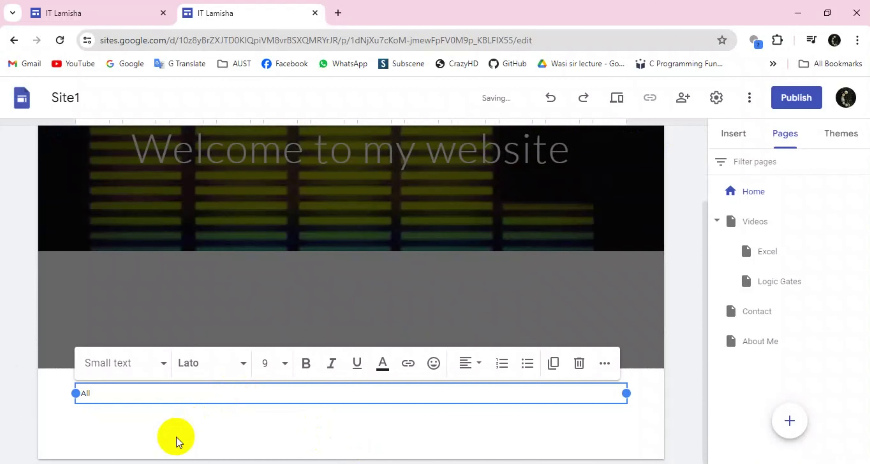
pyautogui.write('ights')
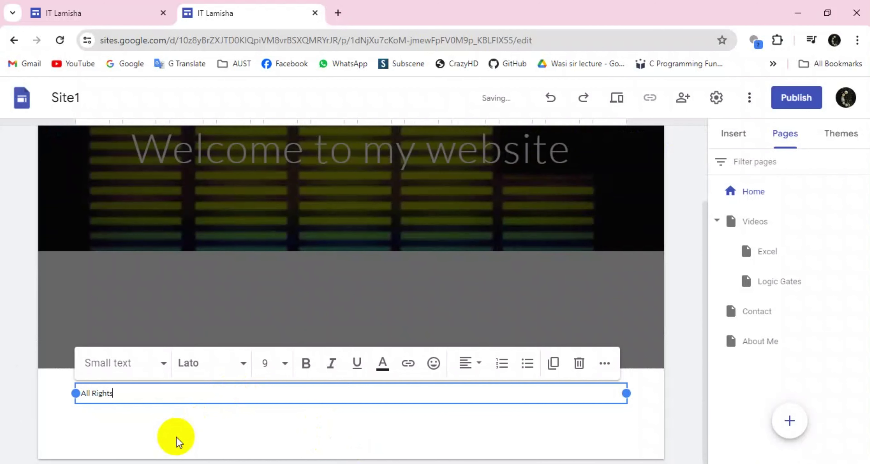
pyautogui.write(' Re')
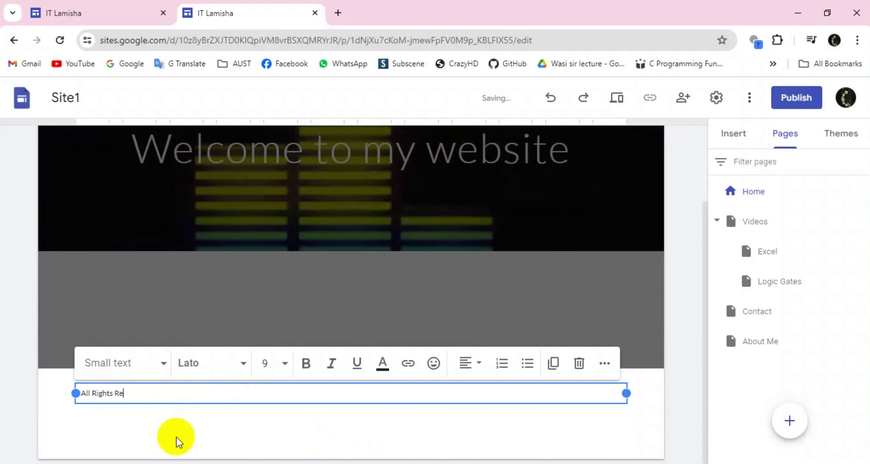
pyautogui.write('served')
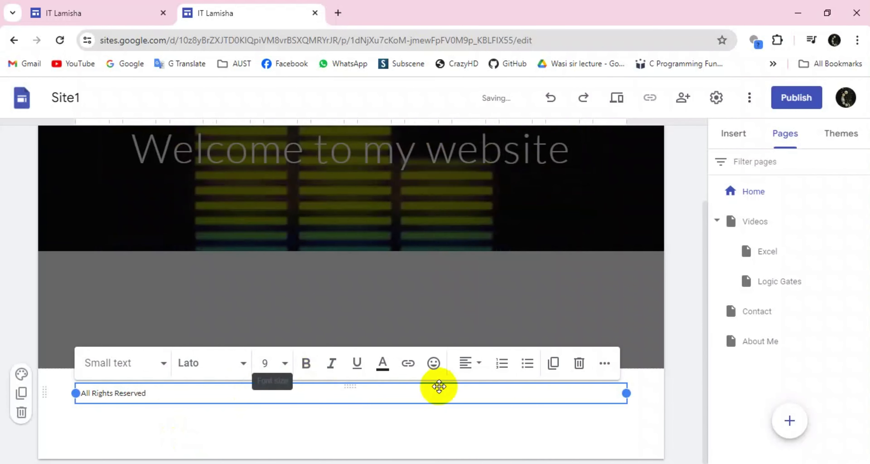
# Step: Center the "All Rights Reserved" footer text and make it bold
pyautogui.click(467, 364)
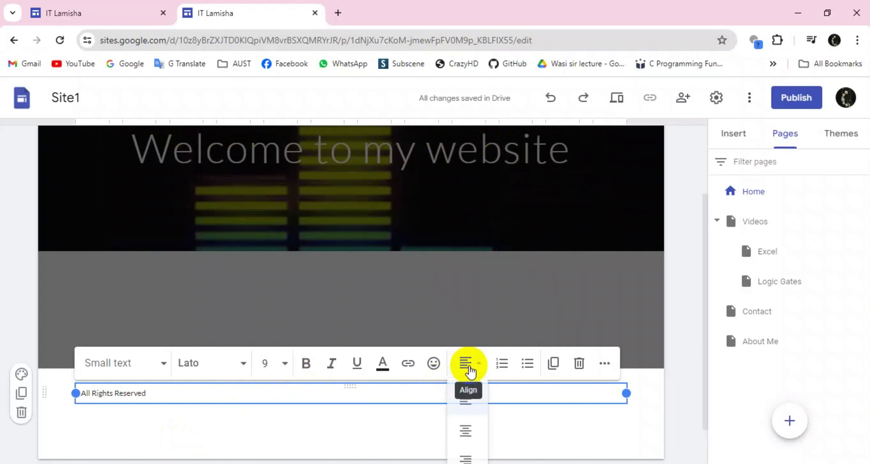
pyautogui.click(467, 433)
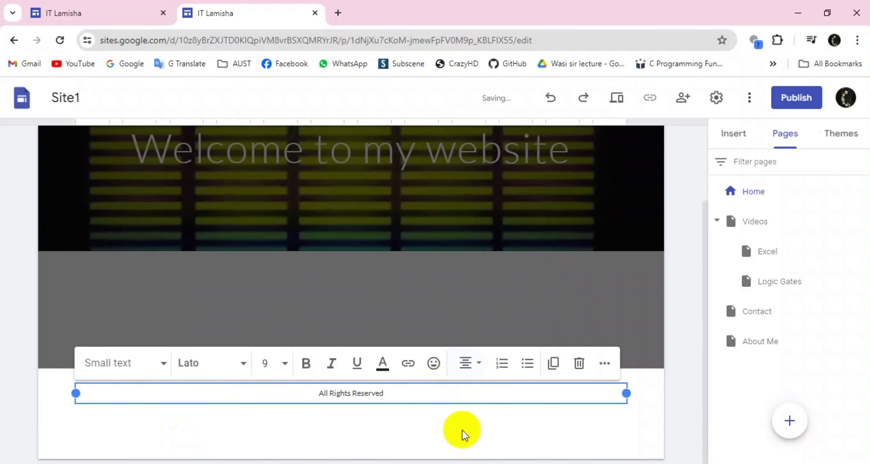
pyautogui.click(307, 364)
pyautogui.moveTo(389, 393); pyautogui.dragTo(320, 394)
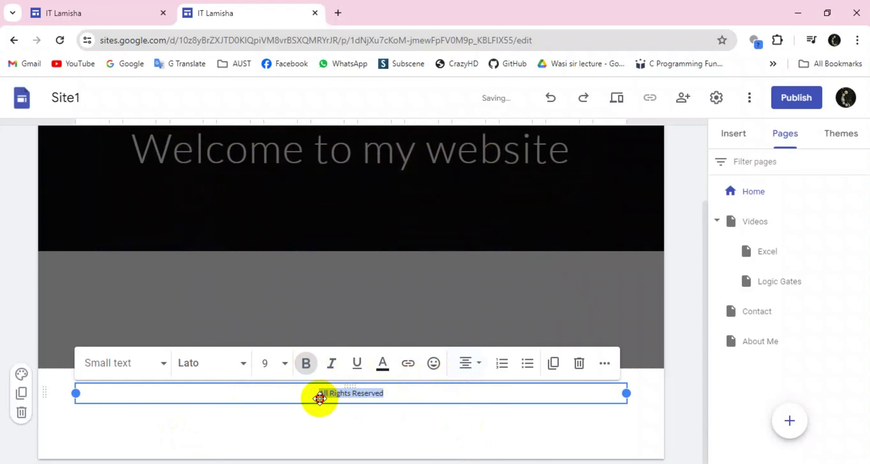
pyautogui.click(307, 365)
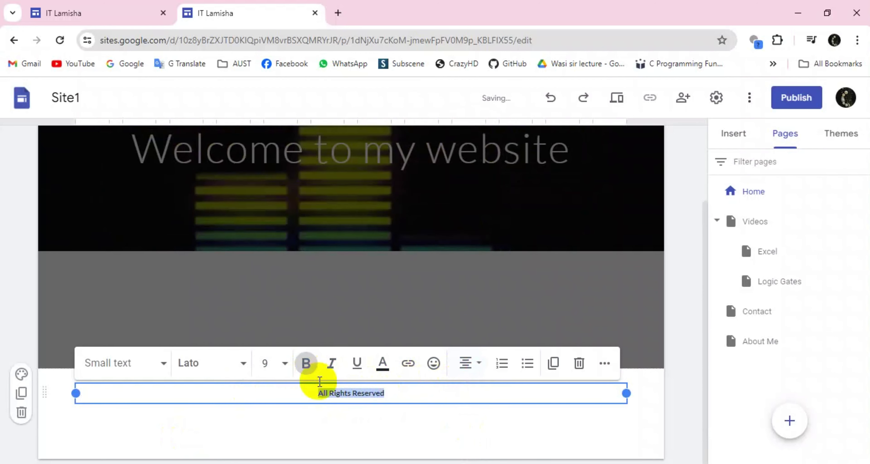
# Step: Leave footer editing and check the bold, centered footer text on the Home page
pyautogui.click(343, 419)
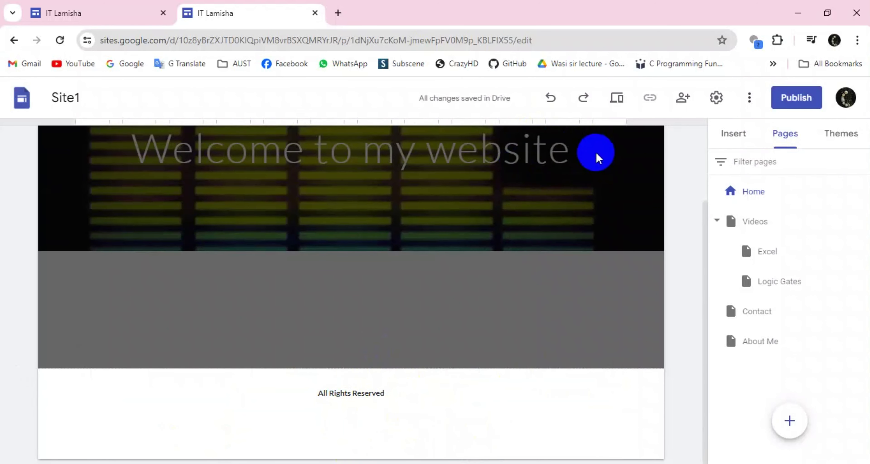
pyautogui.scroll(3, 597, 158)
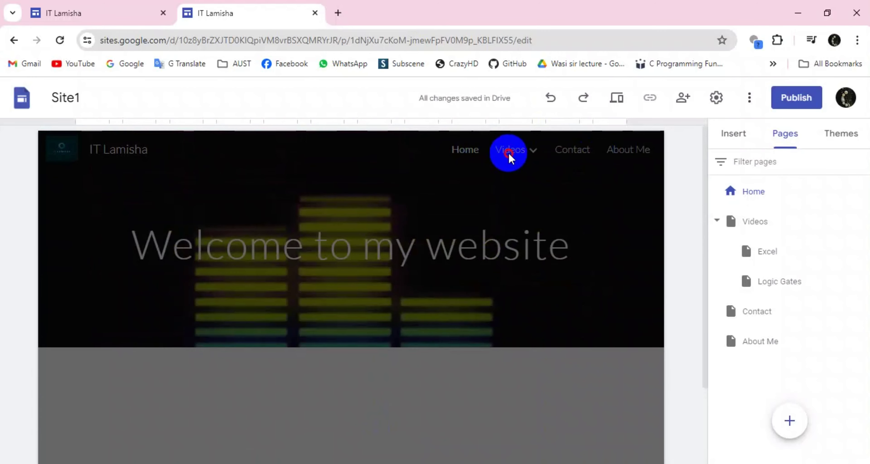
pyautogui.click(509, 155)
pyautogui.click(398, 316)
pyautogui.scroll(-3, 377, 398)
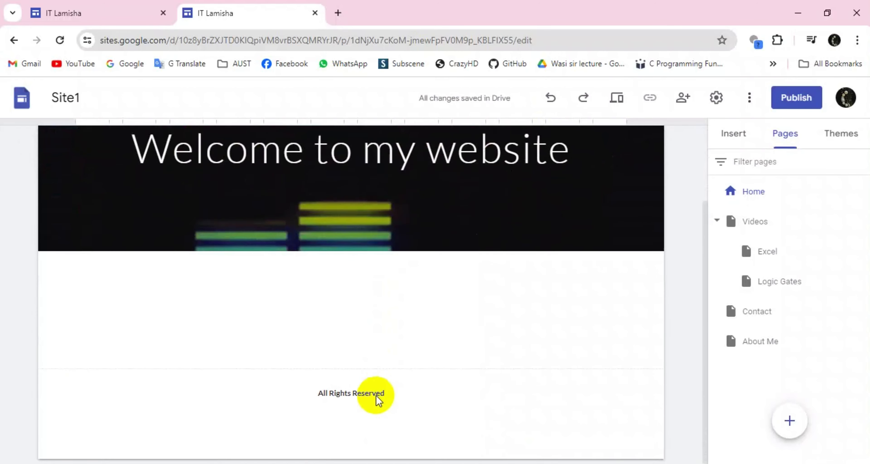
pyautogui.click(329, 385)
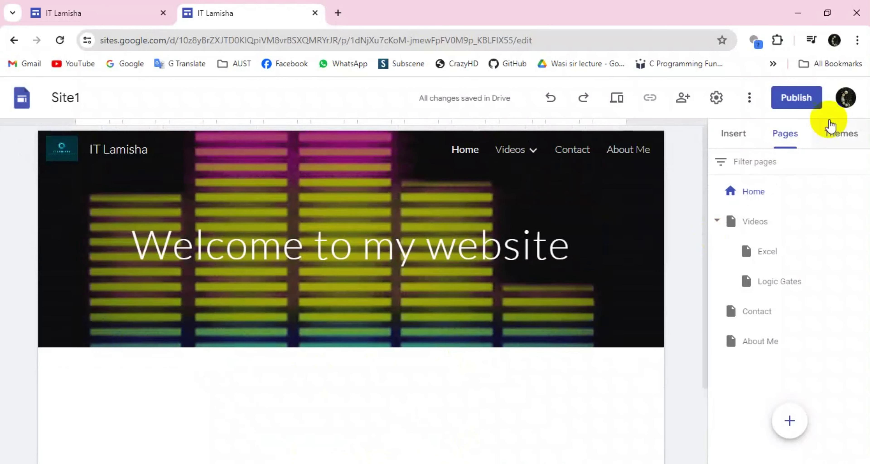
# Step: Browse the site themes created by Google and apply the Vision theme
pyautogui.click(835, 145)
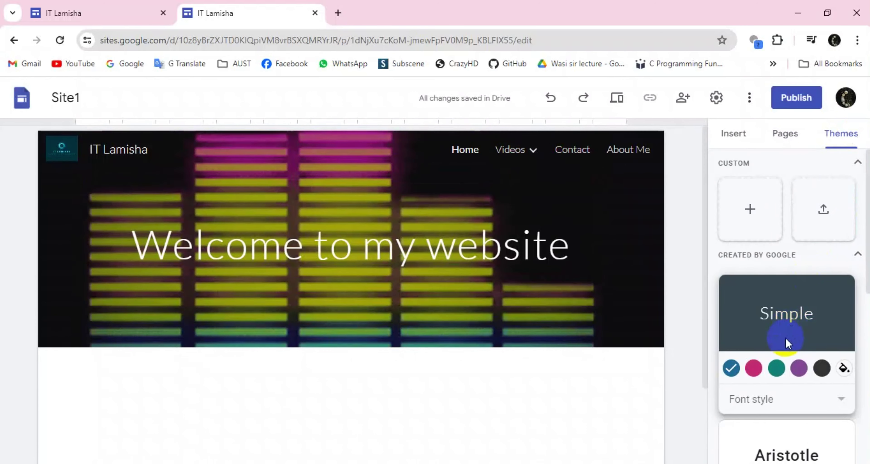
pyautogui.scroll(-8, 785, 338)
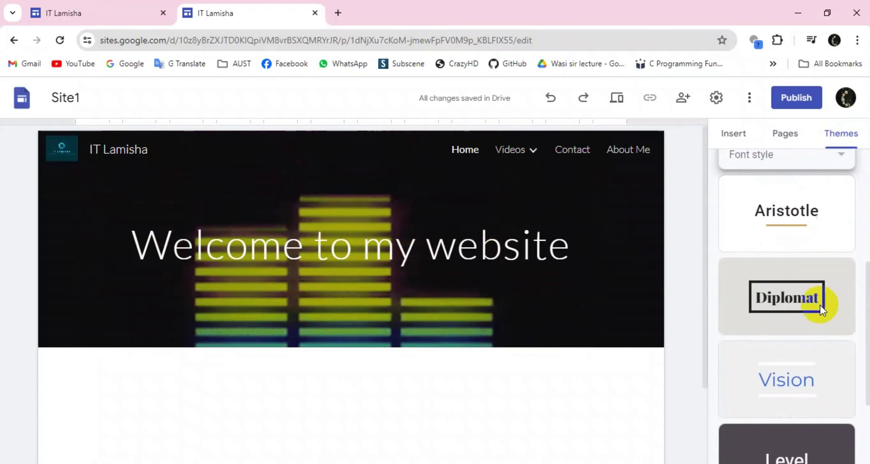
pyautogui.scroll(-1, 821, 304)
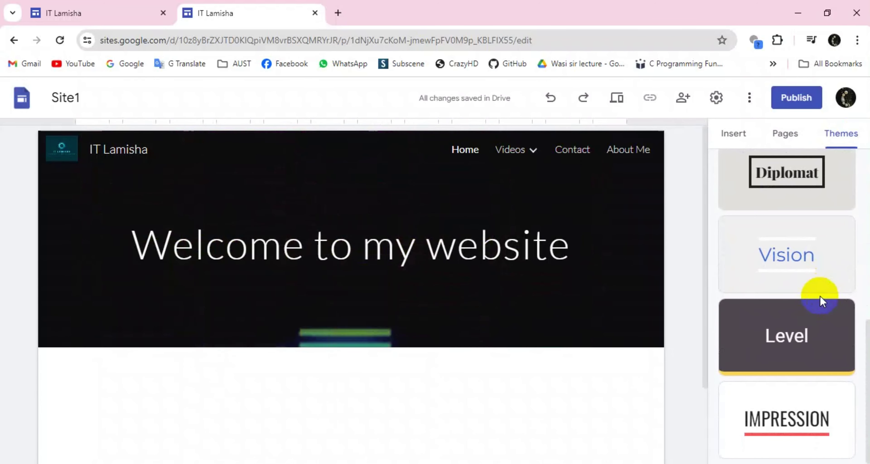
pyautogui.scroll(2, 819, 296)
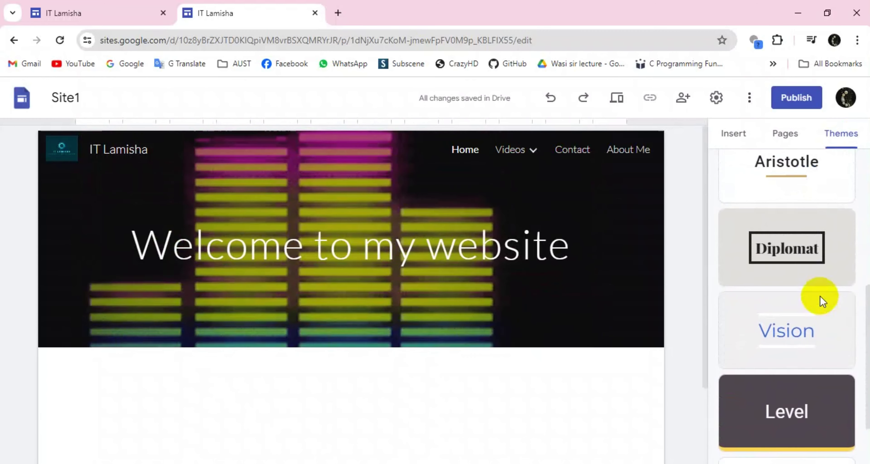
pyautogui.click(794, 332)
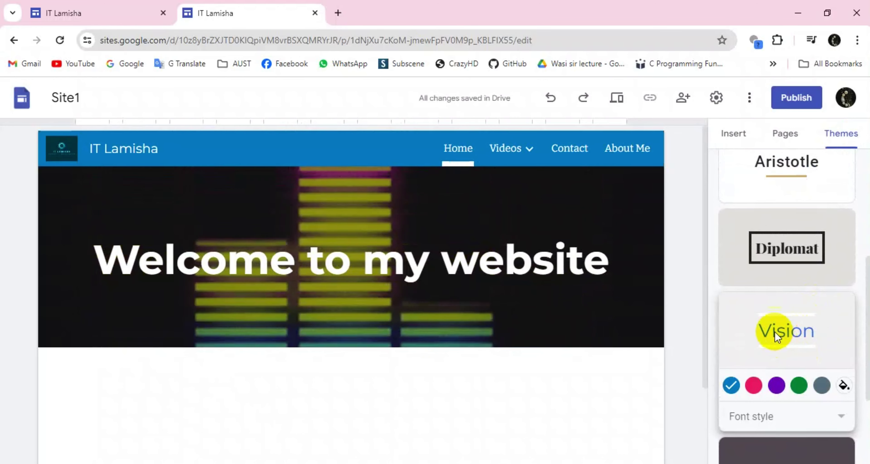
pyautogui.click(247, 235)
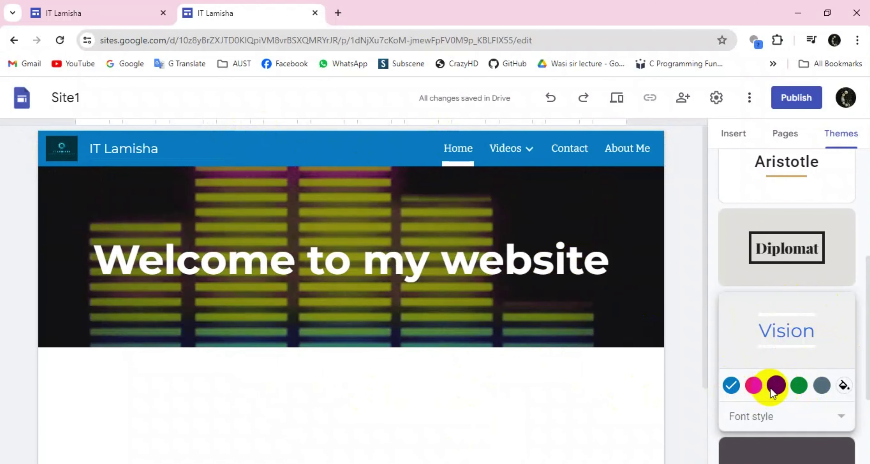
# Step: Try the pink and purple preset colors of the Vision theme
pyautogui.click(754, 386)
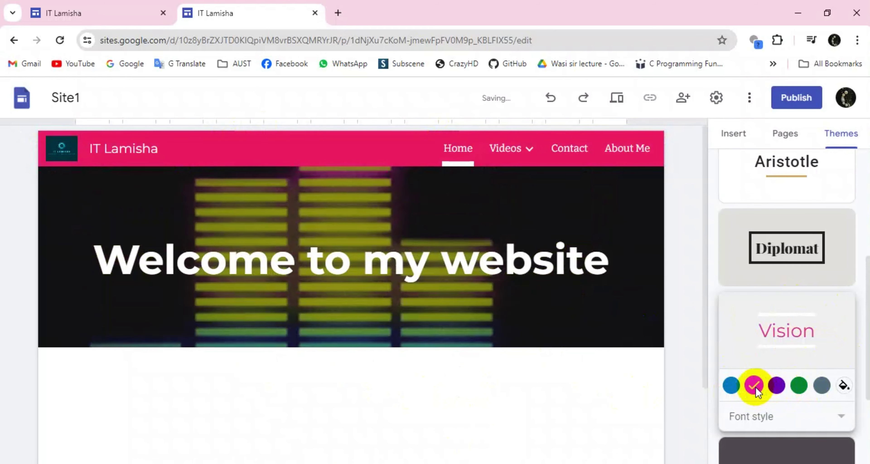
pyautogui.moveTo(511, 149)
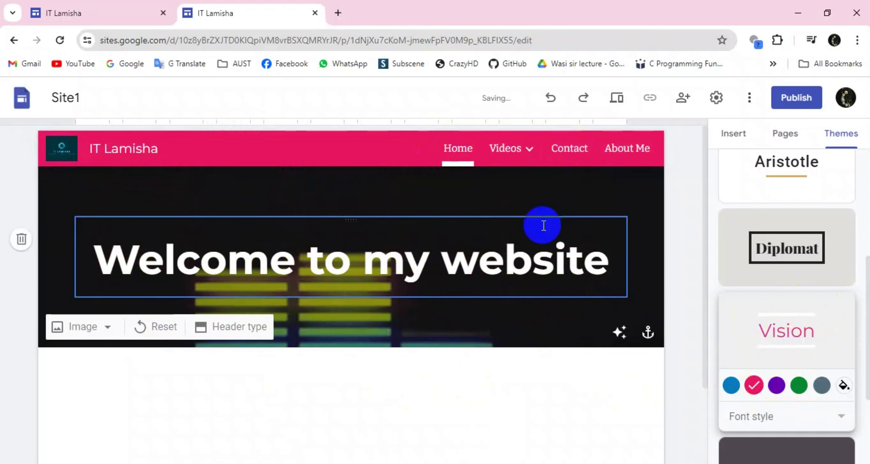
pyautogui.click(775, 386)
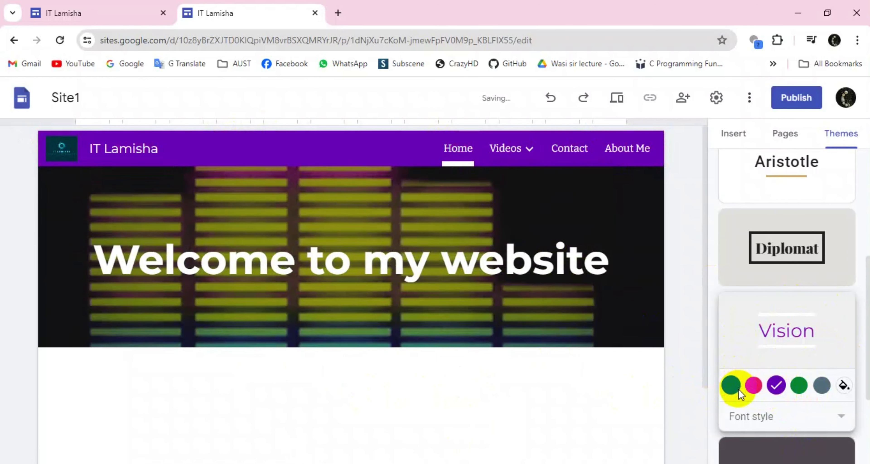
# Step: Pick a custom muted brownish-red color for the Vision theme
pyautogui.click(843, 385)
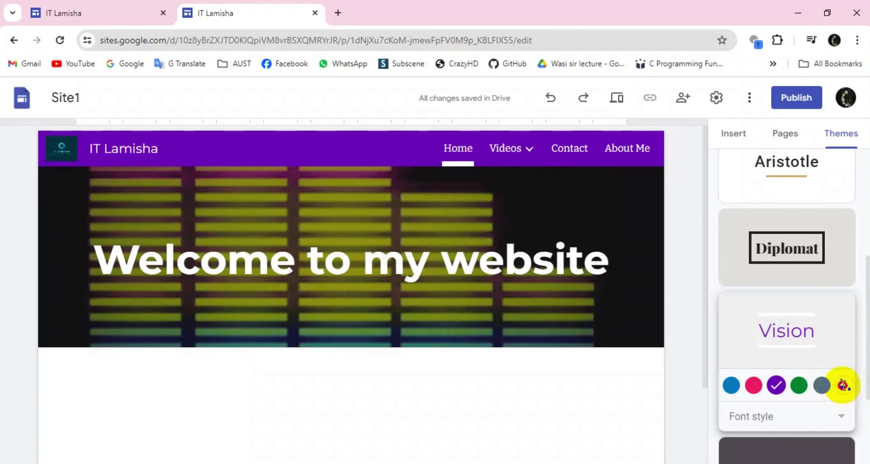
pyautogui.scroll(-3, 831, 418)
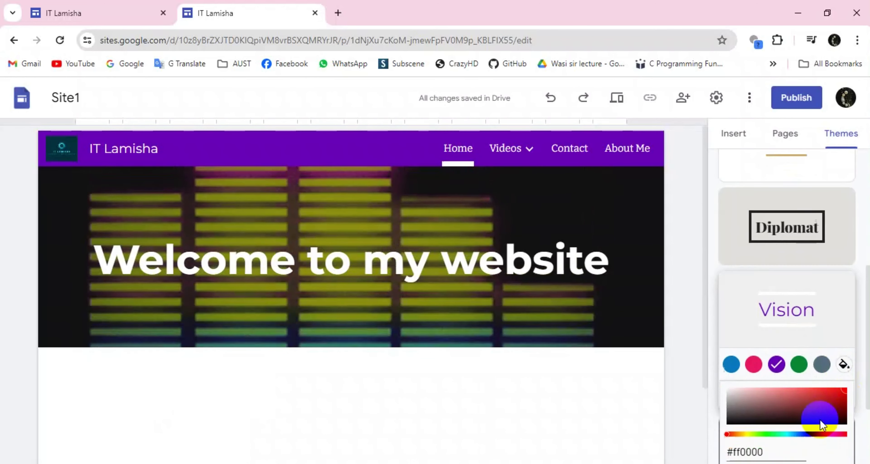
pyautogui.click(780, 332)
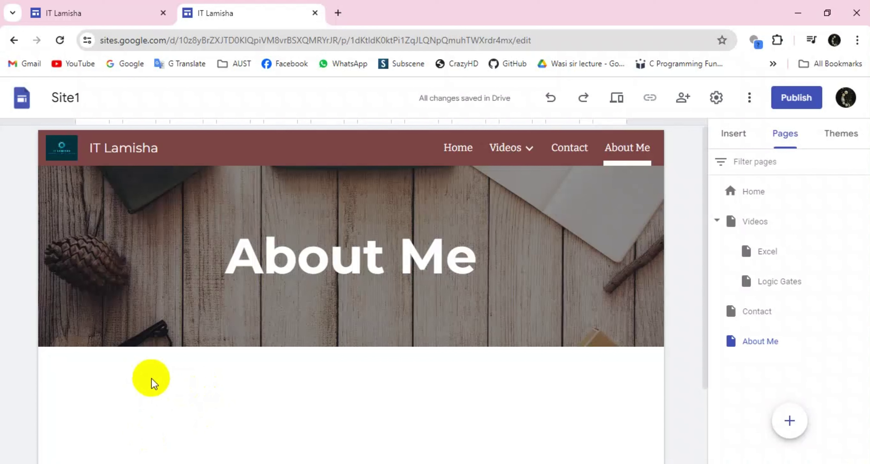
# Step: Insert a text box reading "About Me" below the header of the About Me page
pyautogui.doubleClick(162, 380)
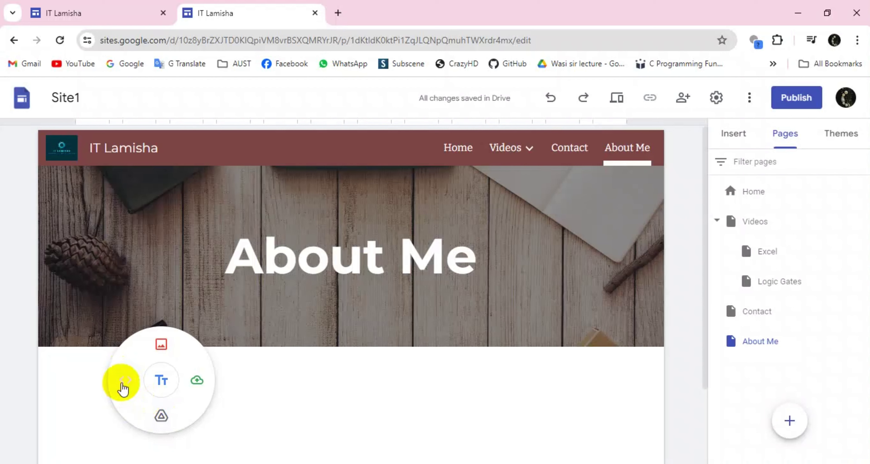
pyautogui.click(164, 383)
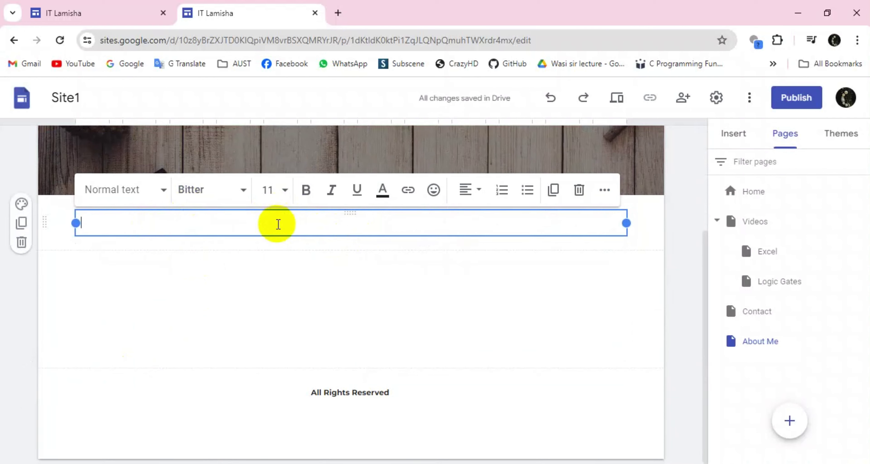
pyautogui.write('Abou')
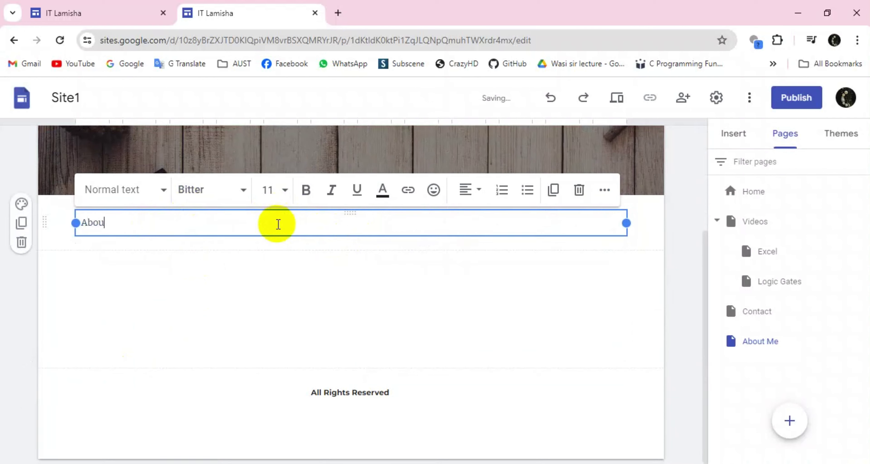
pyautogui.write('t Me')
# Step: Center the "About Me" text below the header, make it bold and enlarge it
pyautogui.click(466, 190)
pyautogui.click(466, 257)
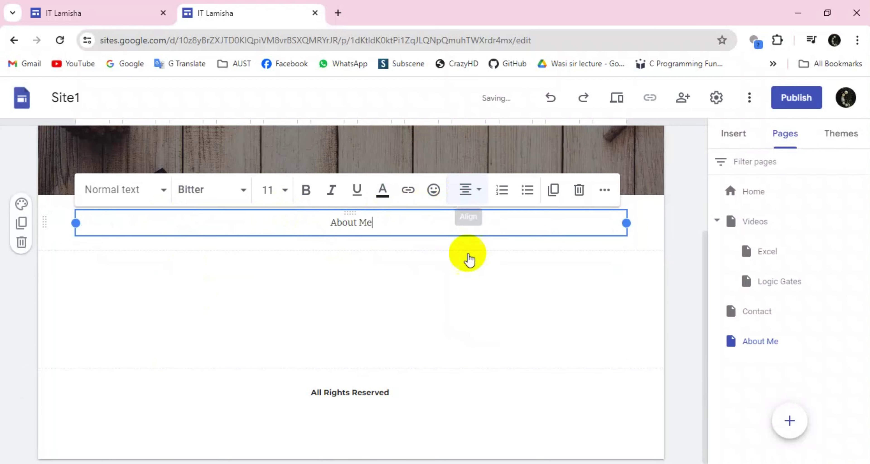
pyautogui.click(306, 190)
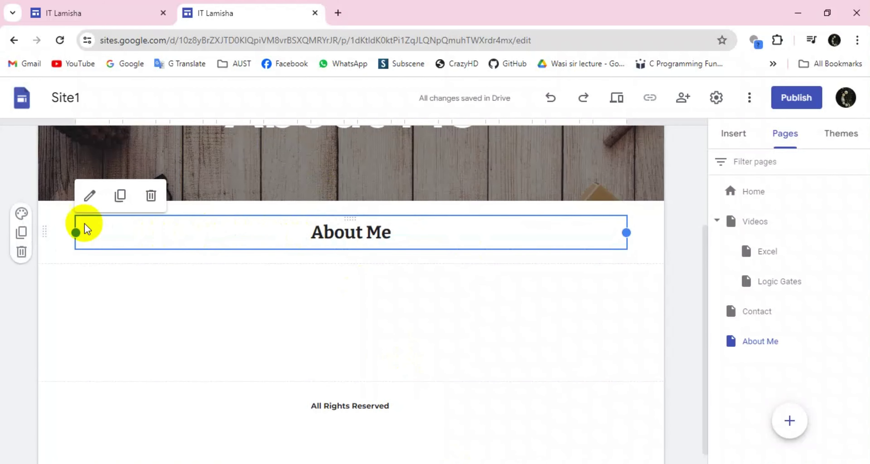
# Step: Try section color Style 2 for the "About Me" text section and set it to Style 3
pyautogui.click(21, 214)
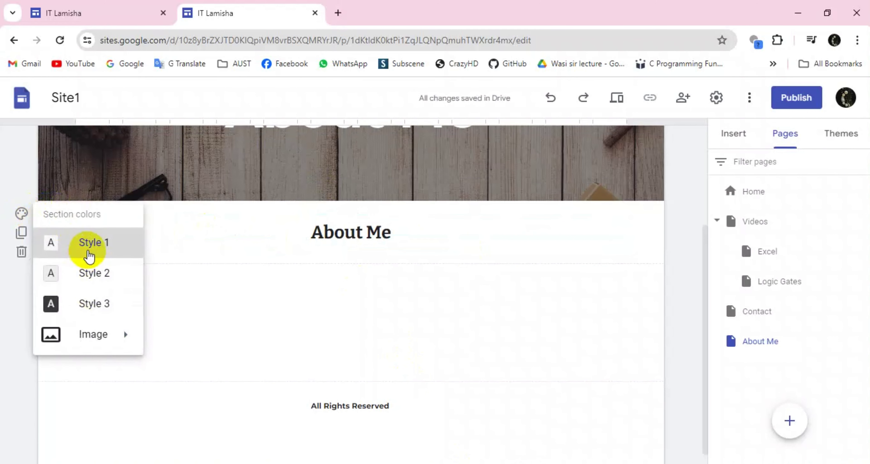
pyautogui.click(103, 274)
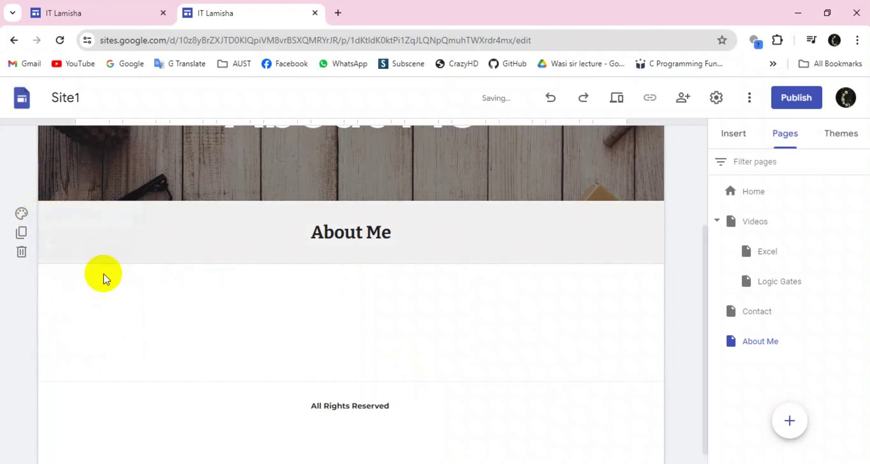
pyautogui.click(20, 214)
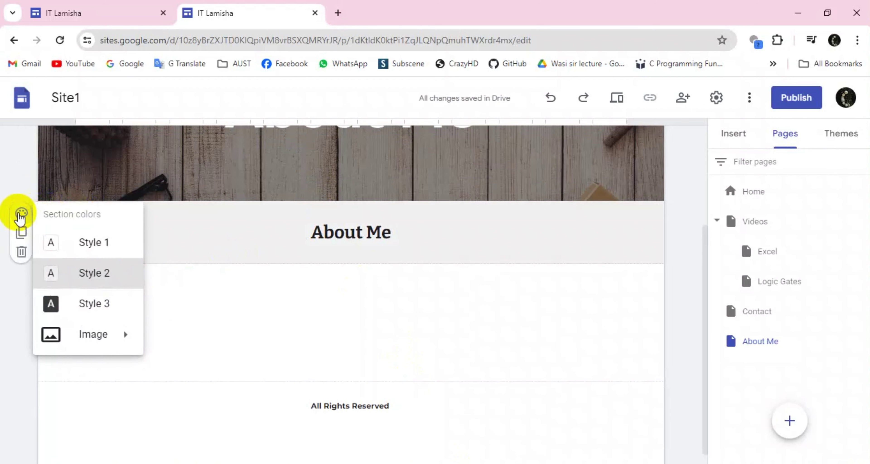
pyautogui.click(73, 308)
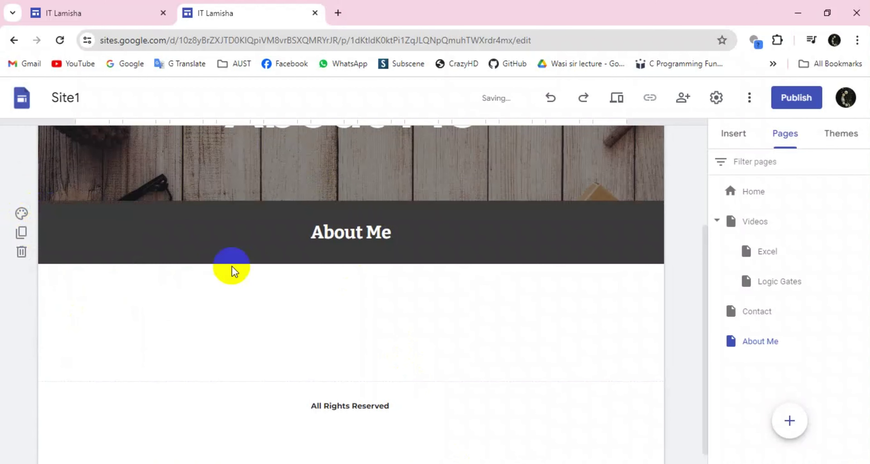
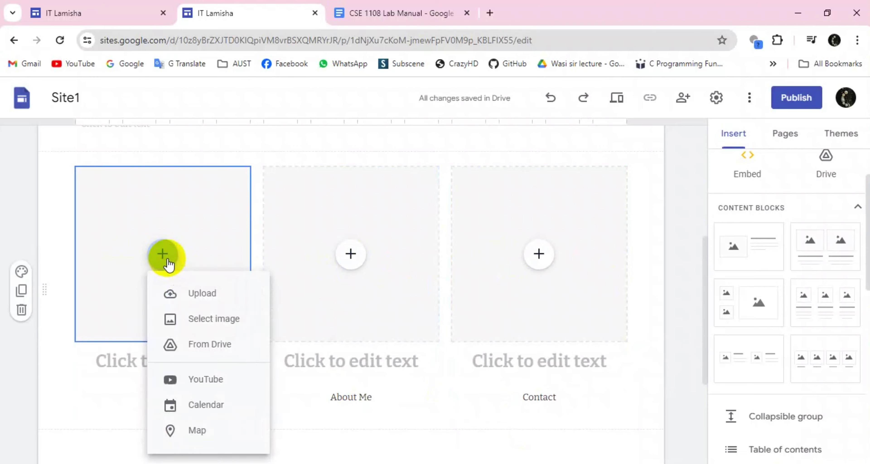
# Step: Upload videos.gif from Downloads into the image placeholder above the Videos text on the Home page
pyautogui.click(185, 294)
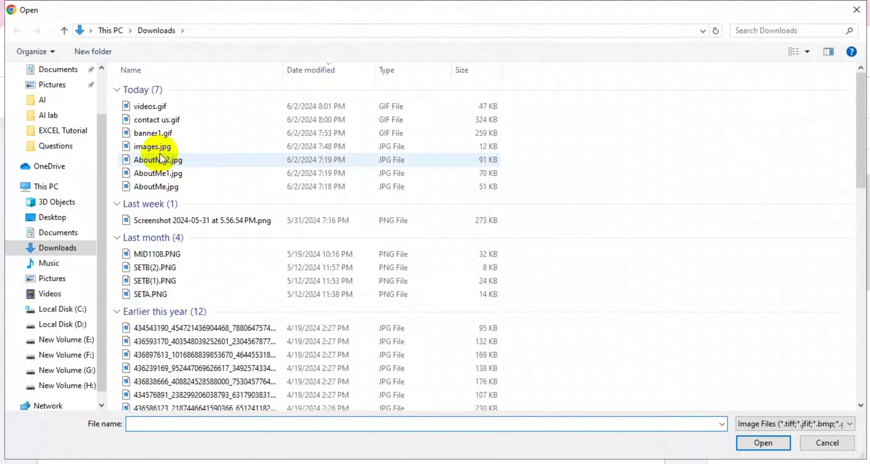
pyautogui.click(161, 108)
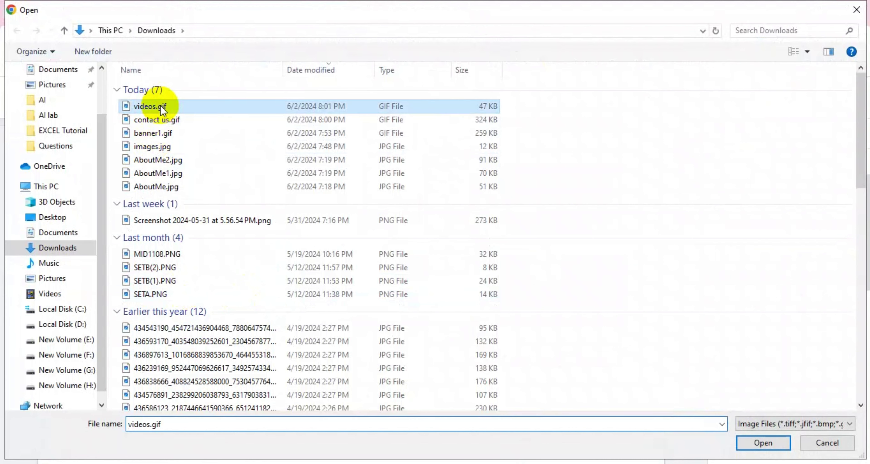
pyautogui.click(762, 443)
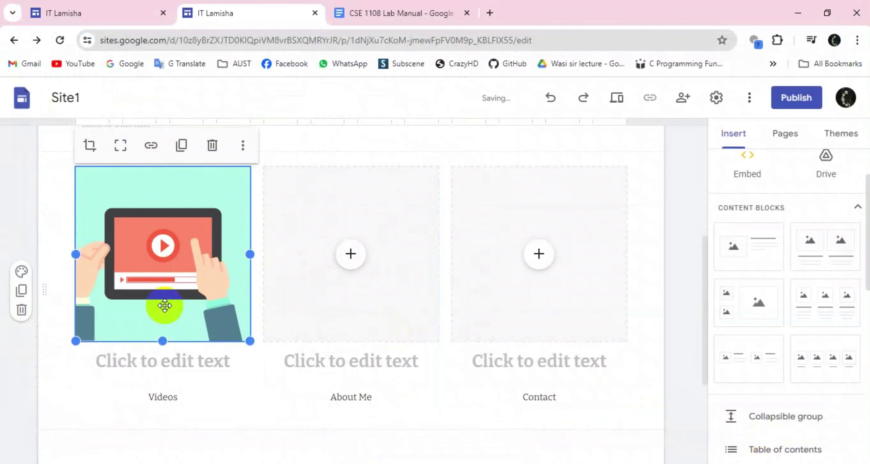
# Step: Upload AboutMe2.jpg from Downloads into the image placeholder above the About Me text
pyautogui.click(350, 267)
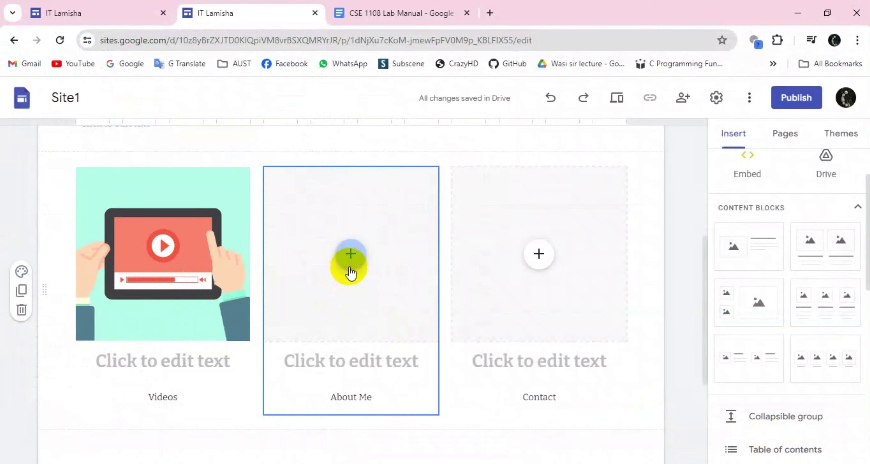
pyautogui.click(366, 287)
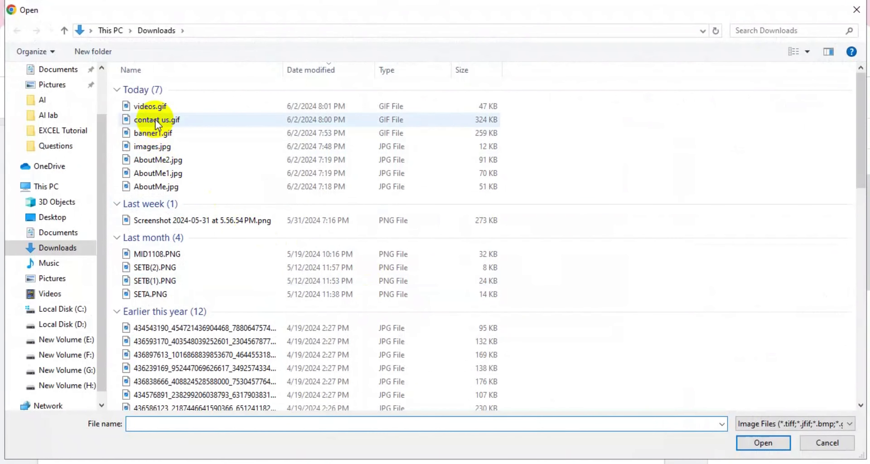
pyautogui.click(155, 170)
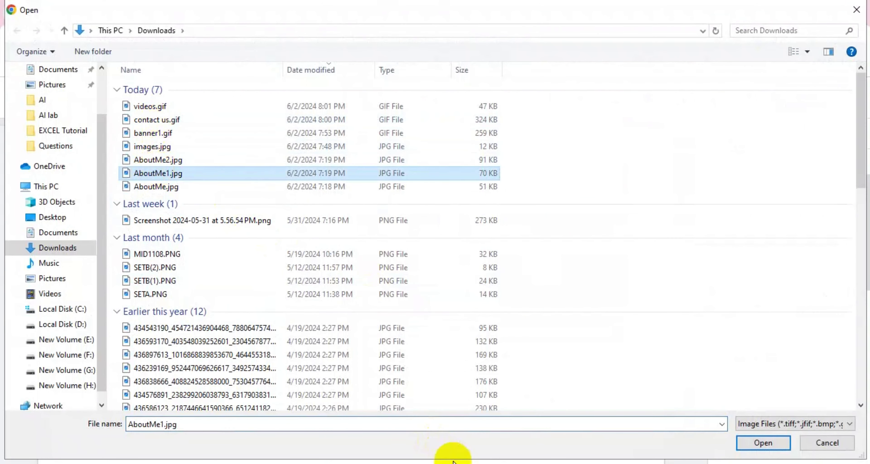
pyautogui.press('Up')
pyautogui.click(775, 442)
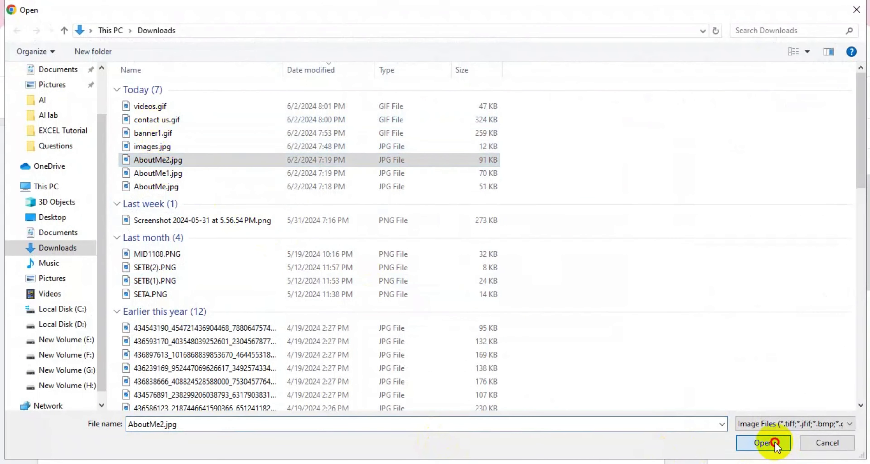
pyautogui.moveTo(368, 238); pyautogui.dragTo(346, 233)
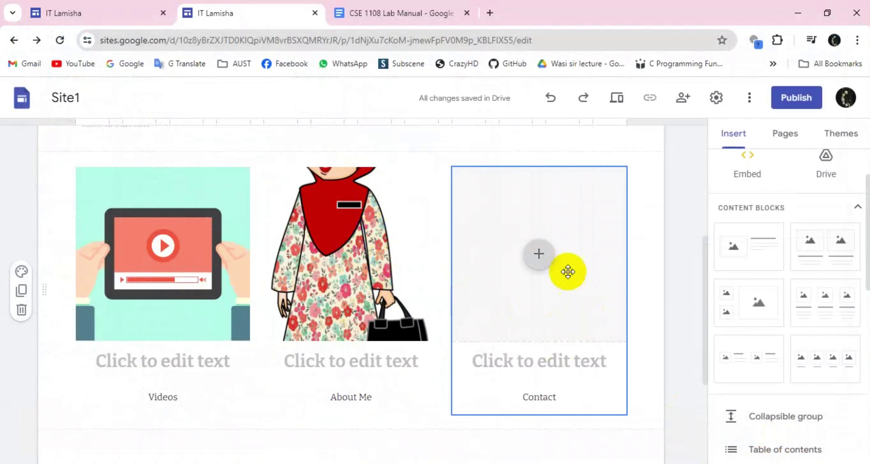
# Step: Upload contact us.gif from Downloads into the image placeholder above the Contact text
pyautogui.click(539, 258)
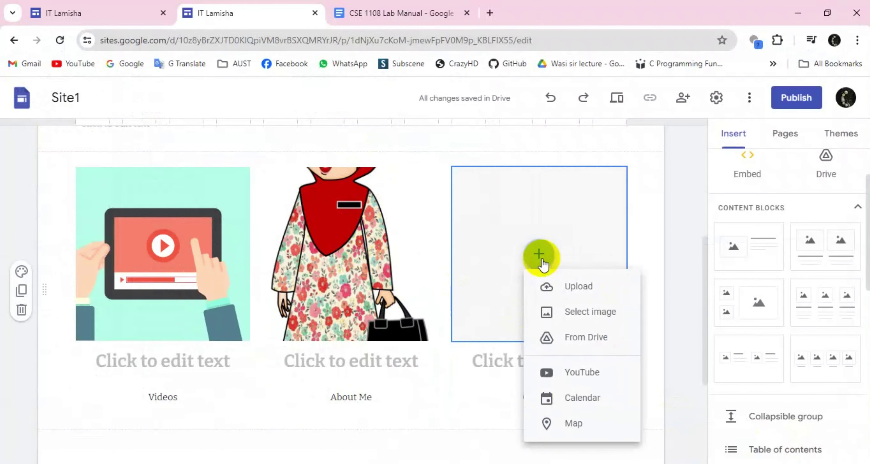
pyautogui.click(562, 299)
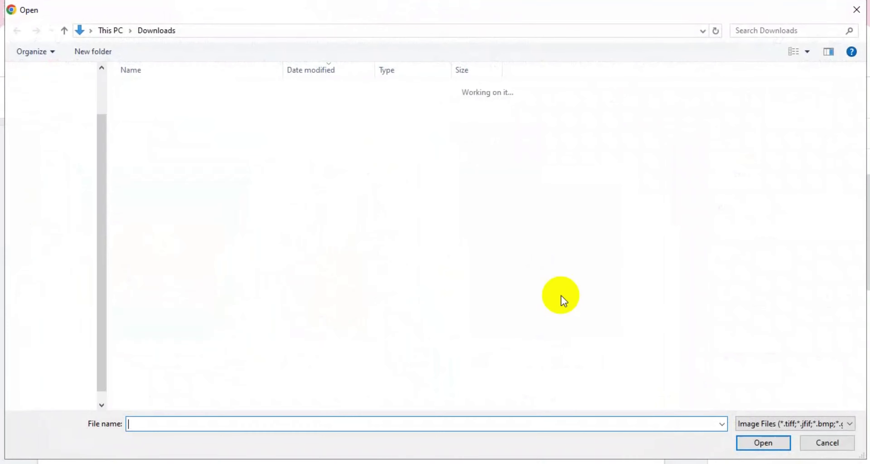
pyautogui.click(179, 120)
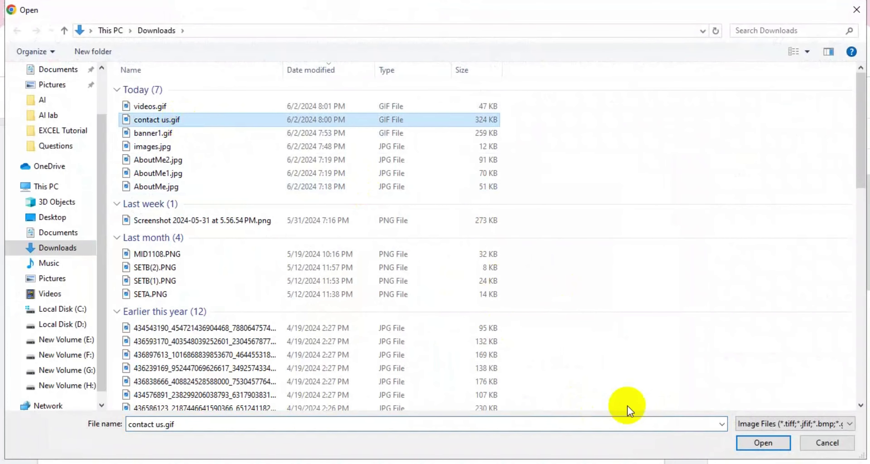
pyautogui.click(755, 444)
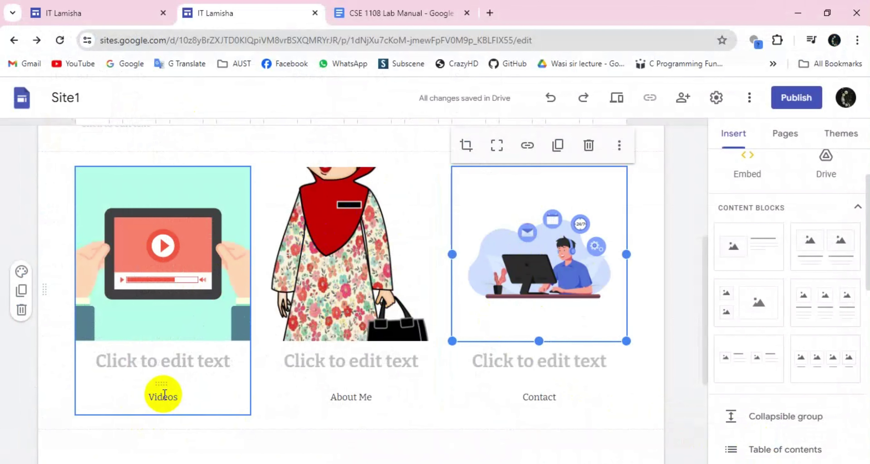
# Step: Link the "Videos" text below the videos image to the site's Videos page
pyautogui.click(202, 398)
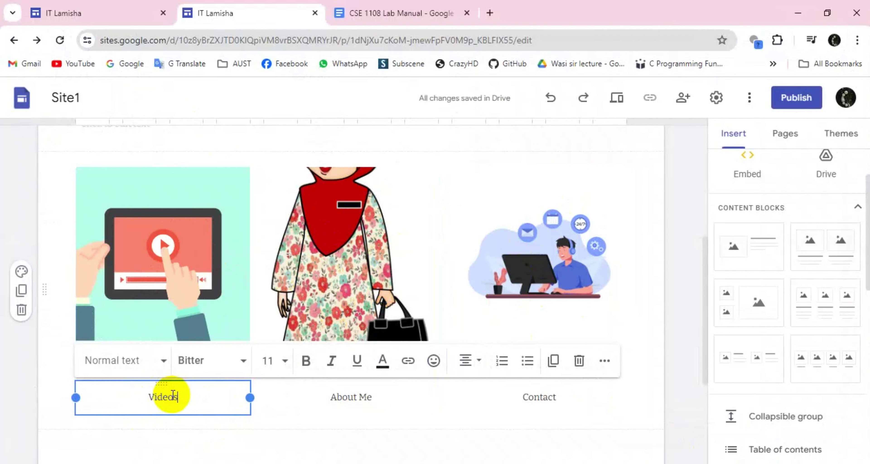
pyautogui.click(175, 421)
pyautogui.doubleClick(172, 397)
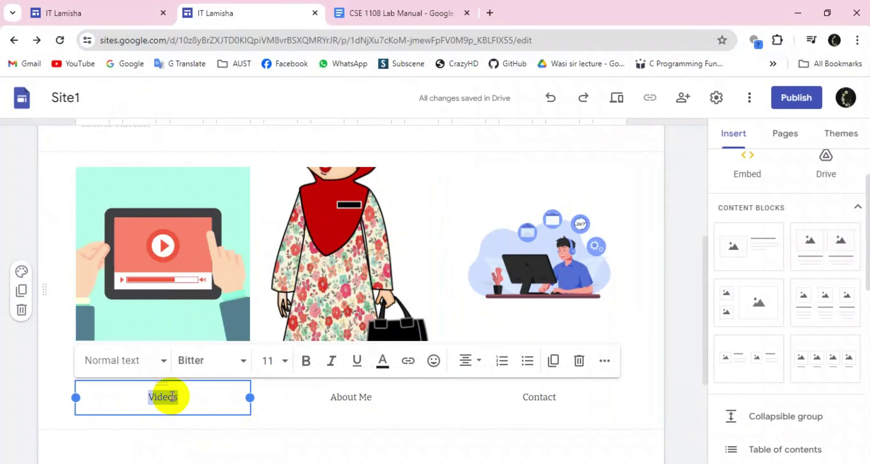
pyautogui.click(408, 361)
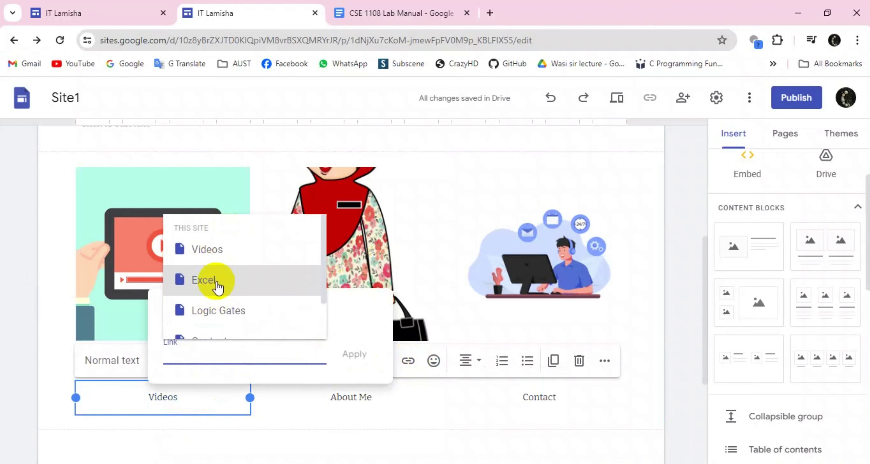
pyautogui.scroll(-2, 216, 286)
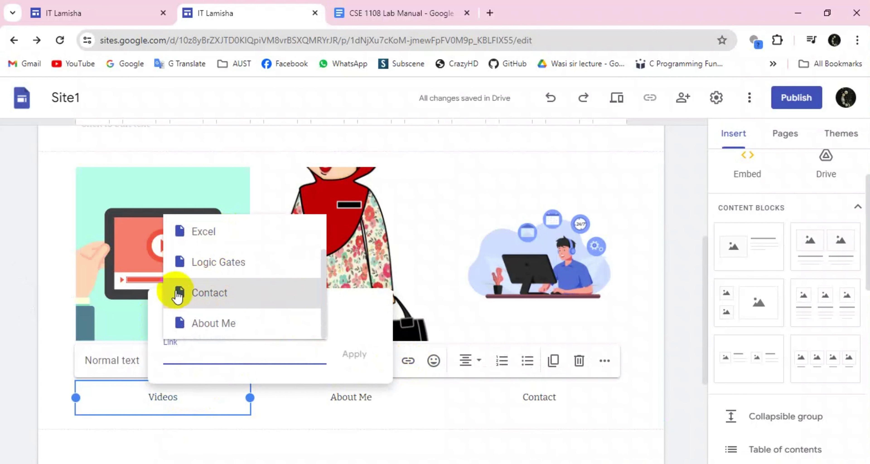
pyautogui.scroll(1, 194, 277)
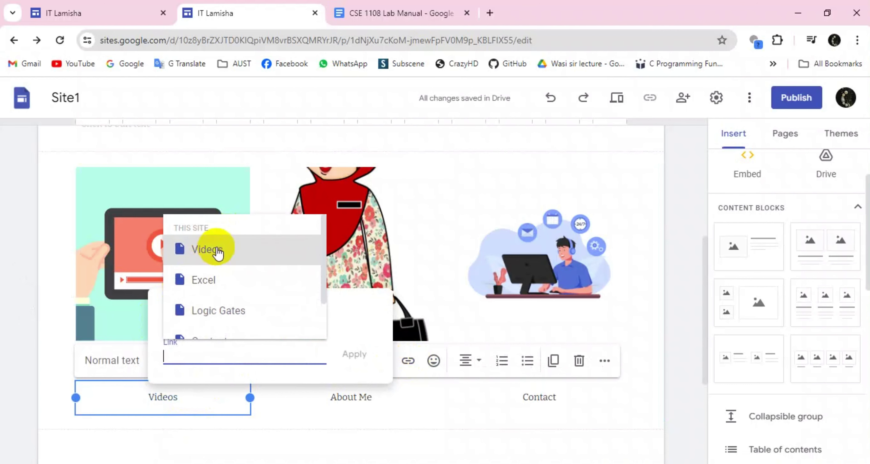
pyautogui.click(218, 251)
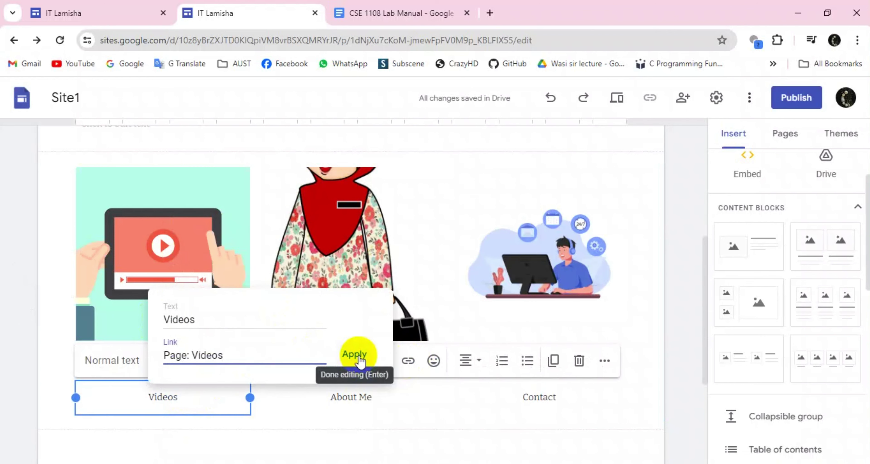
pyautogui.click(345, 356)
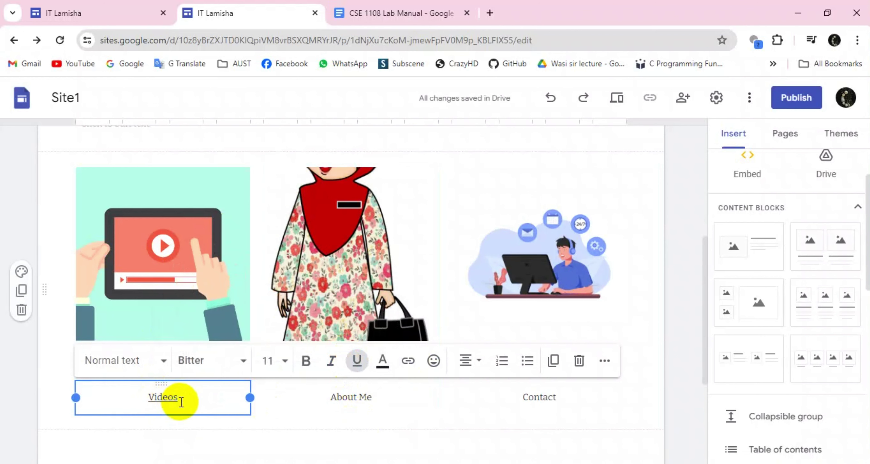
# Step: Insert a link to the site's About Me page in the "About Me" text below the middle image
pyautogui.click(343, 400)
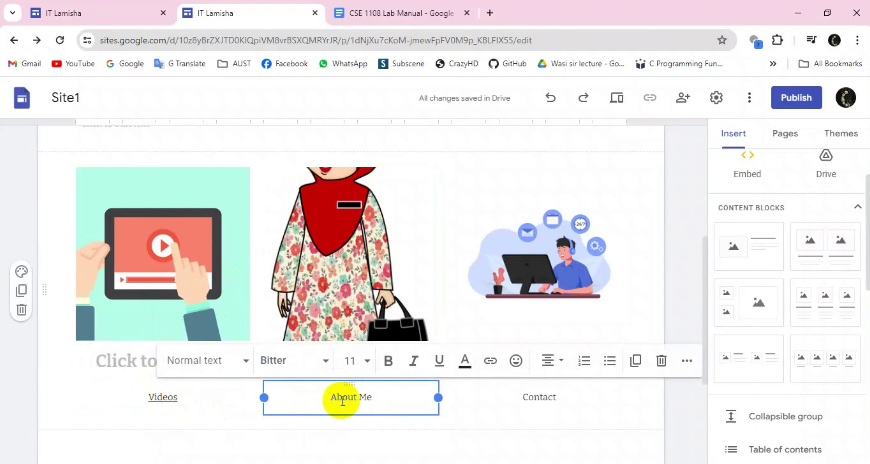
pyautogui.click(490, 363)
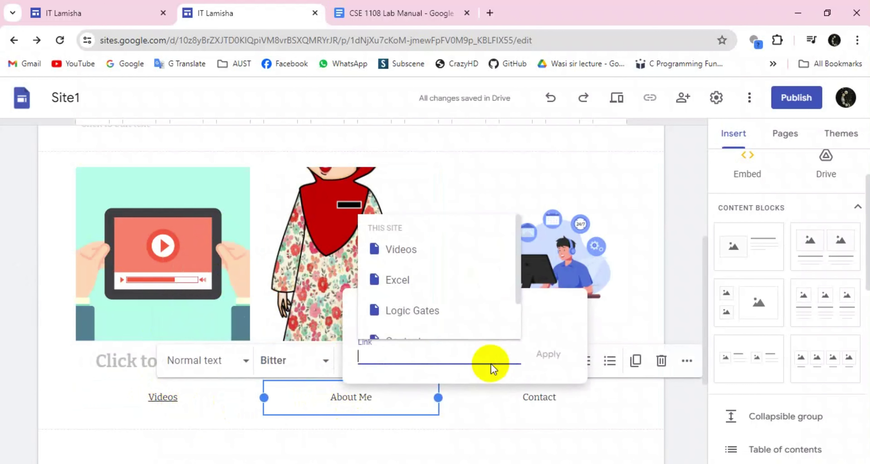
pyautogui.scroll(-1, 430, 273)
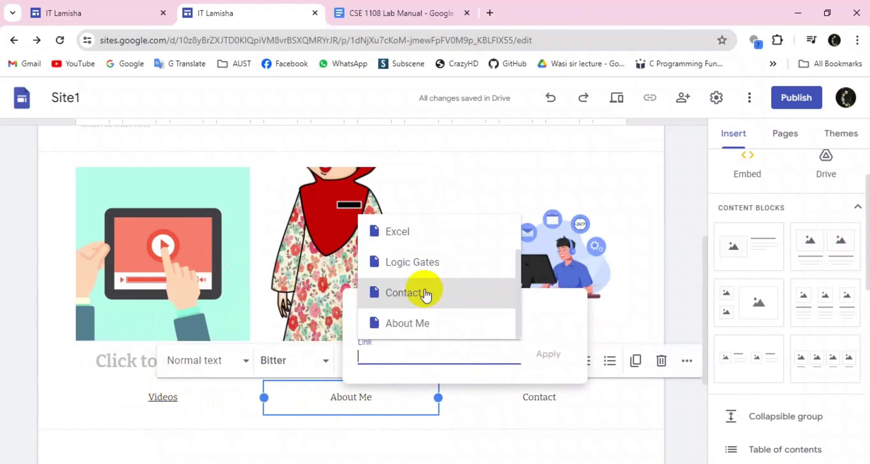
pyautogui.click(412, 325)
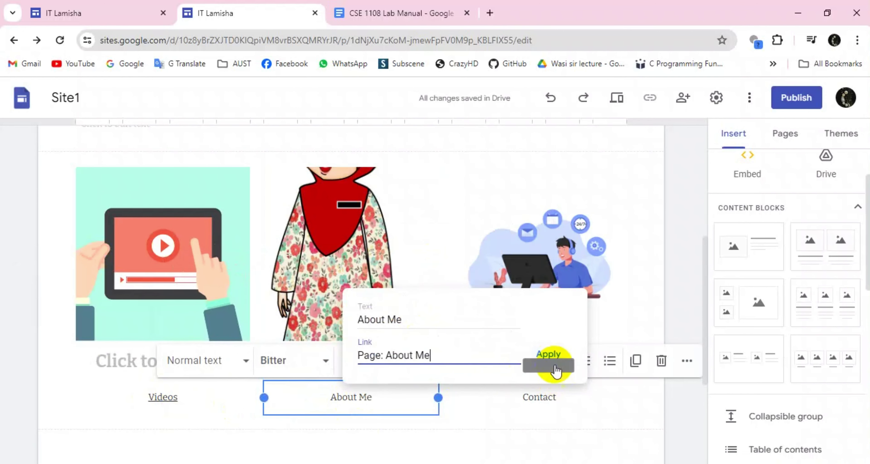
pyautogui.click(551, 358)
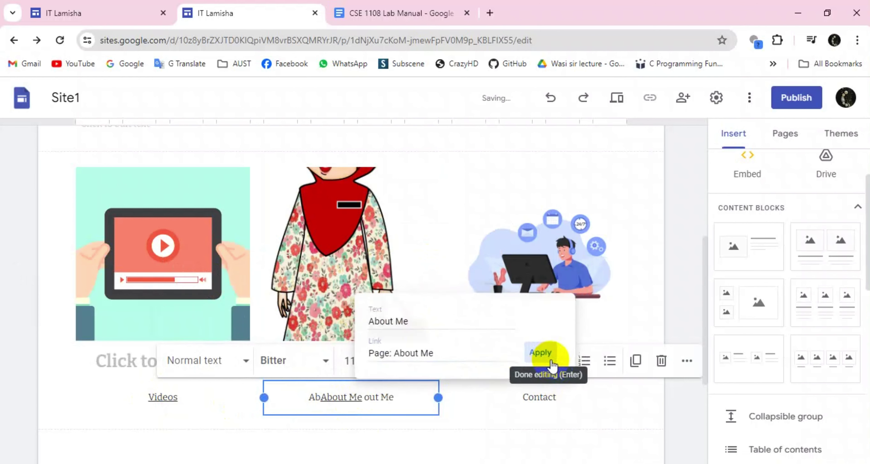
# Step: Insert a link to the site's Contact page in the Contact text and delete the stray letters around it
pyautogui.click(533, 401)
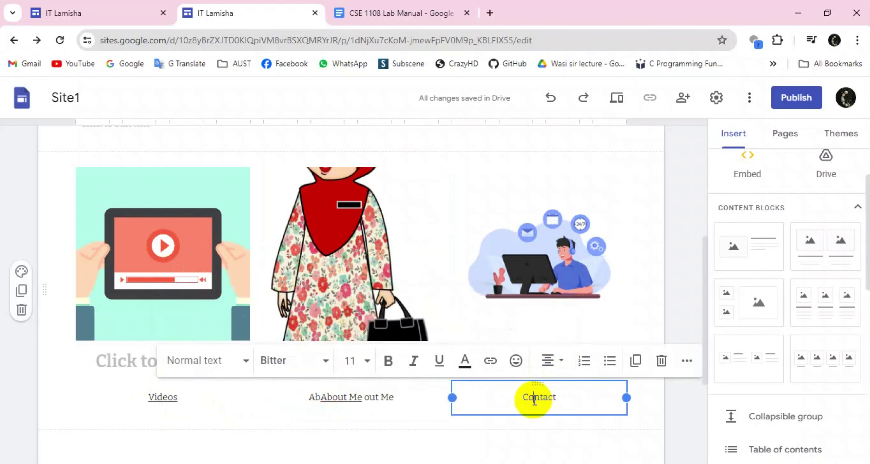
pyautogui.click(490, 361)
pyautogui.scroll(-2, 593, 305)
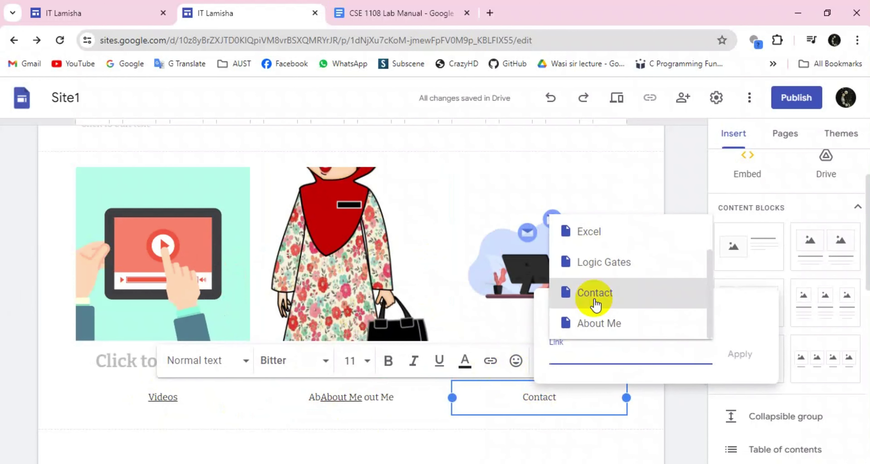
pyautogui.click(594, 299)
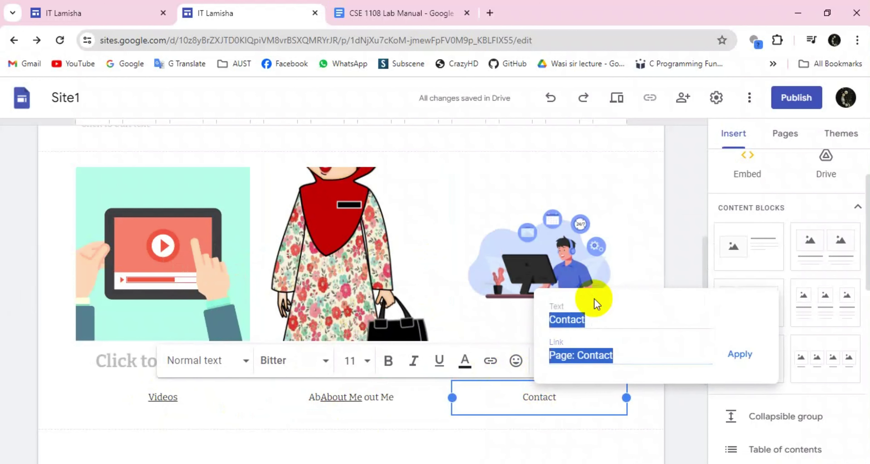
pyautogui.click(744, 360)
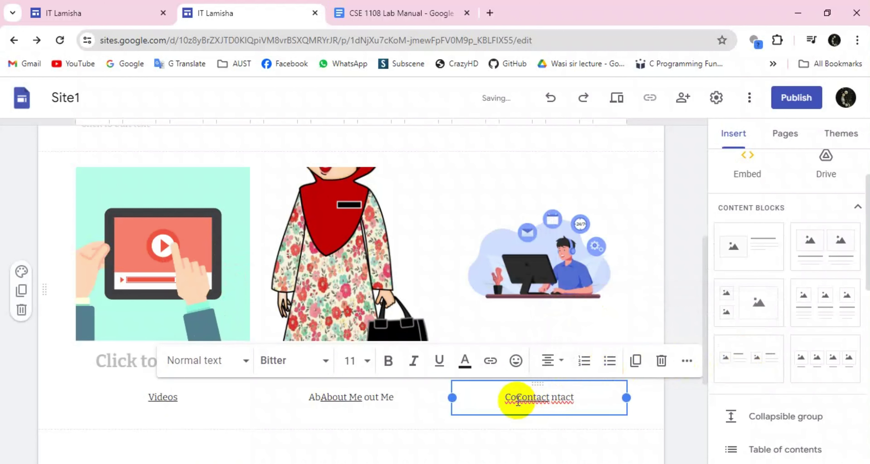
pyautogui.press('BackSpace')
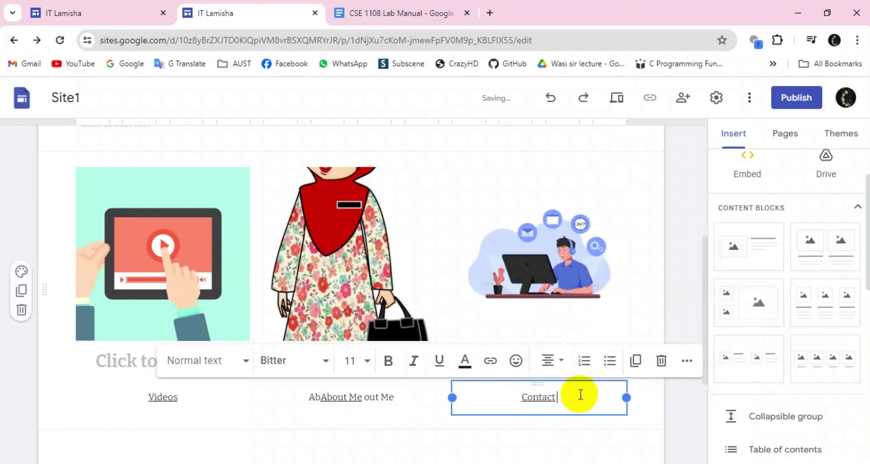
# Step: Delete the stray letters around the "About Me" link below the middle image
pyautogui.click(398, 408)
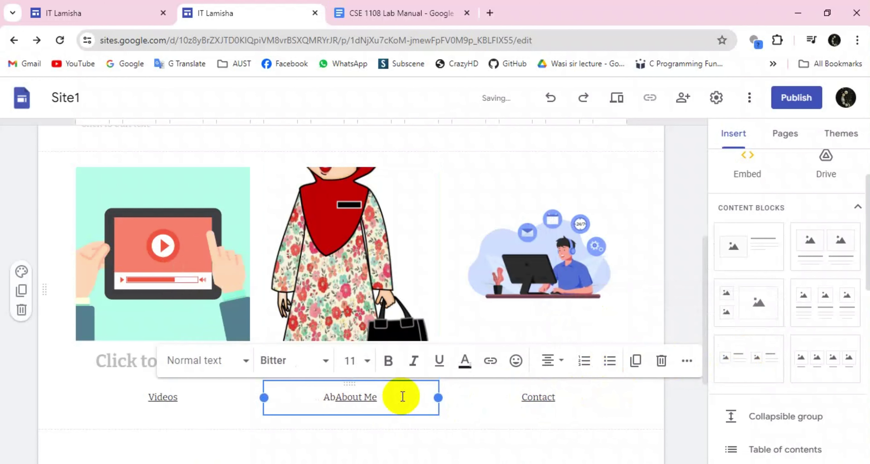
pyautogui.click(336, 397)
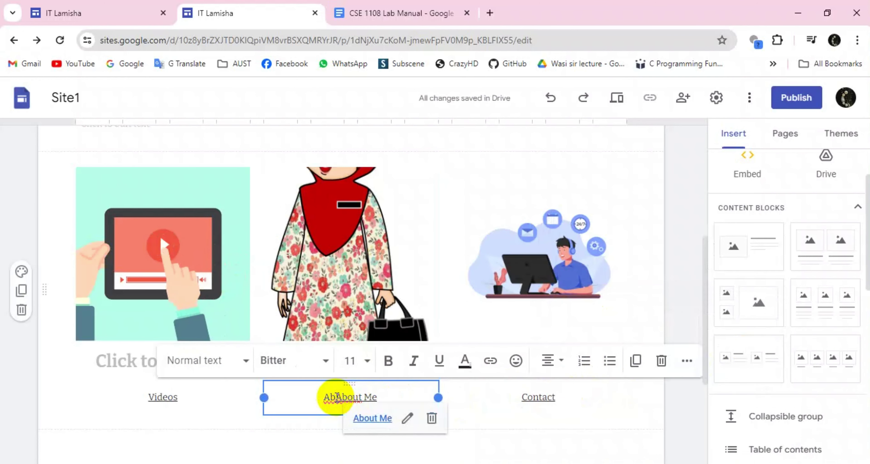
pyautogui.press('BackSpace')
pyautogui.press('BackSpace')
pyautogui.hotkey('ctrl', 'shift', 'l')
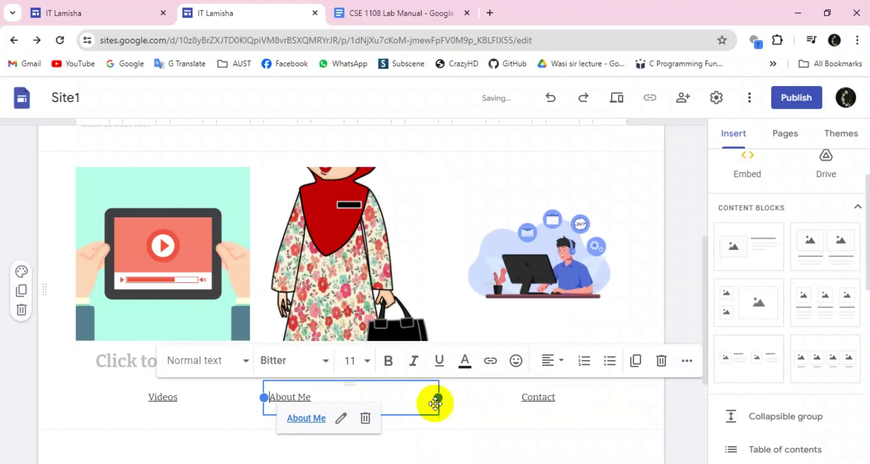
pyautogui.click(406, 439)
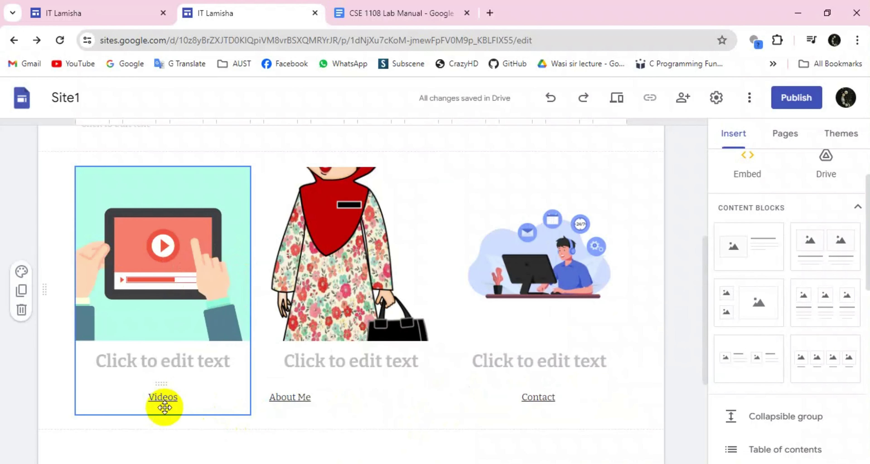
# Step: Test the "Videos" link by opening its target page, then return to the Home page editor
pyautogui.click(164, 398)
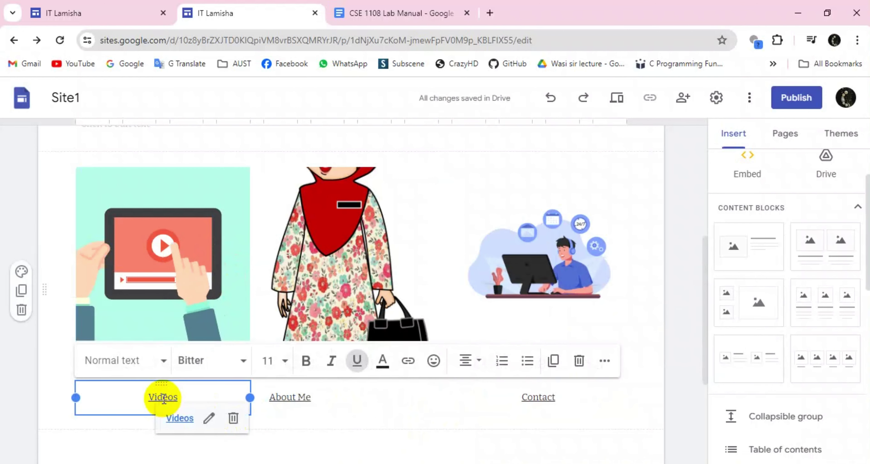
pyautogui.click(180, 419)
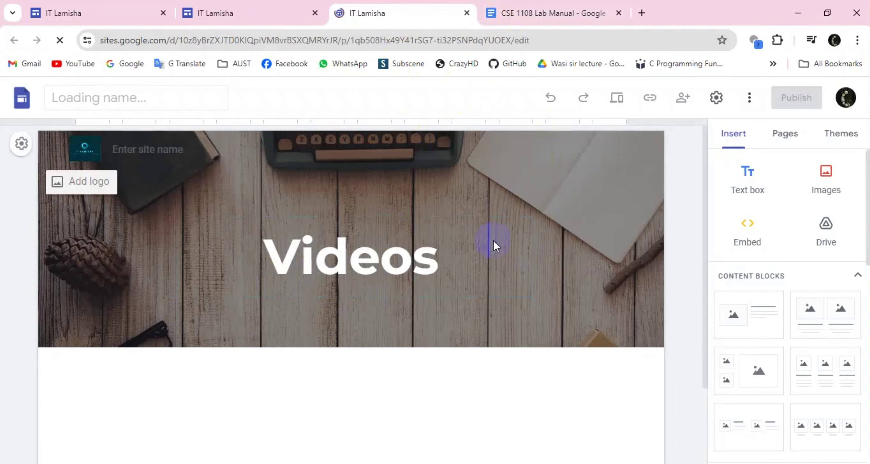
pyautogui.click(492, 246)
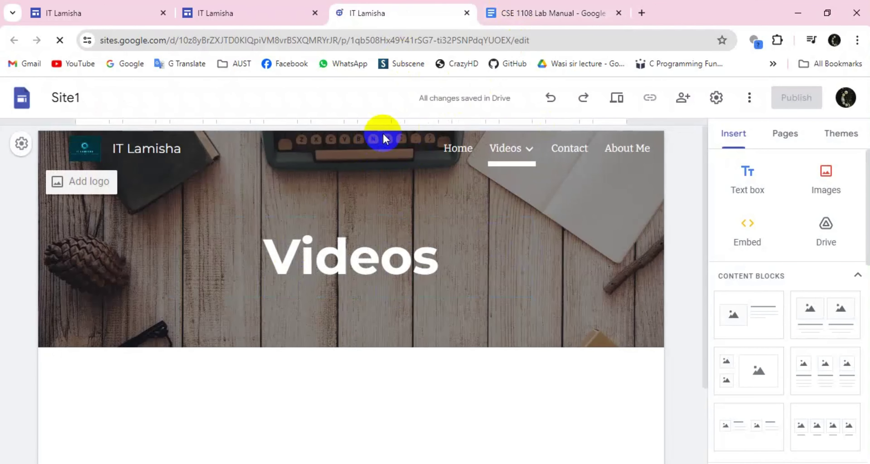
pyautogui.click(249, 13)
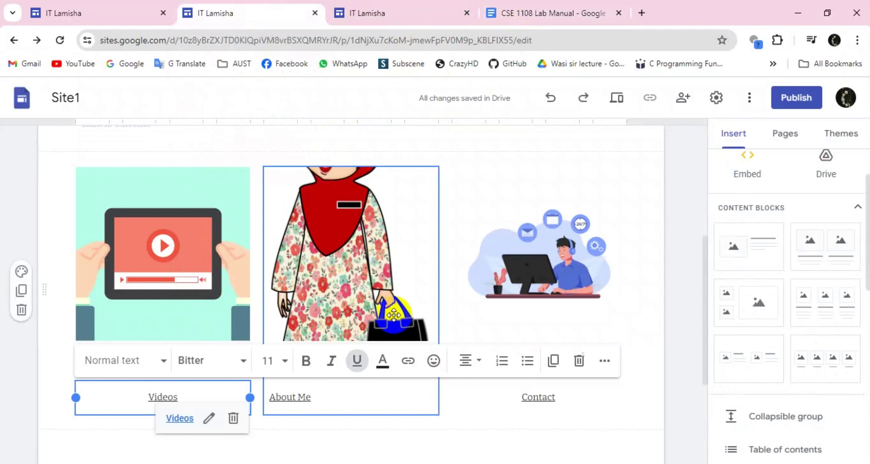
# Step: Reposition the About Me image within its crop frame so the figure's head and face show, and apply the crop
pyautogui.click(388, 240)
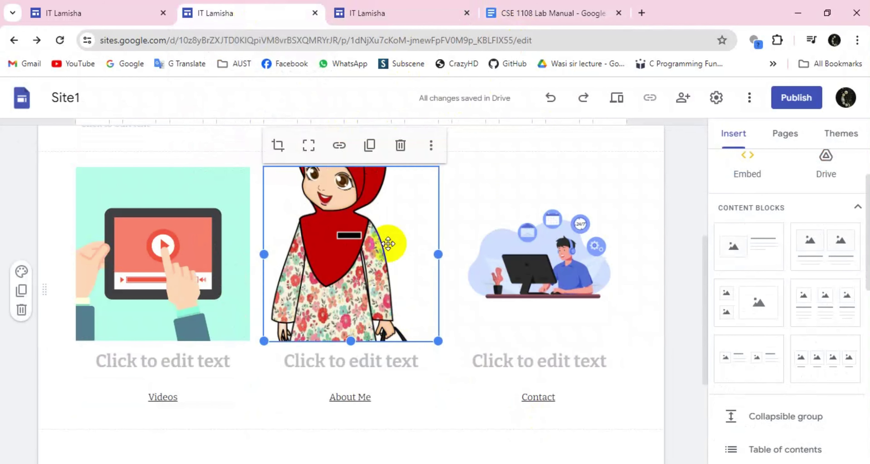
pyautogui.doubleClick(343, 240)
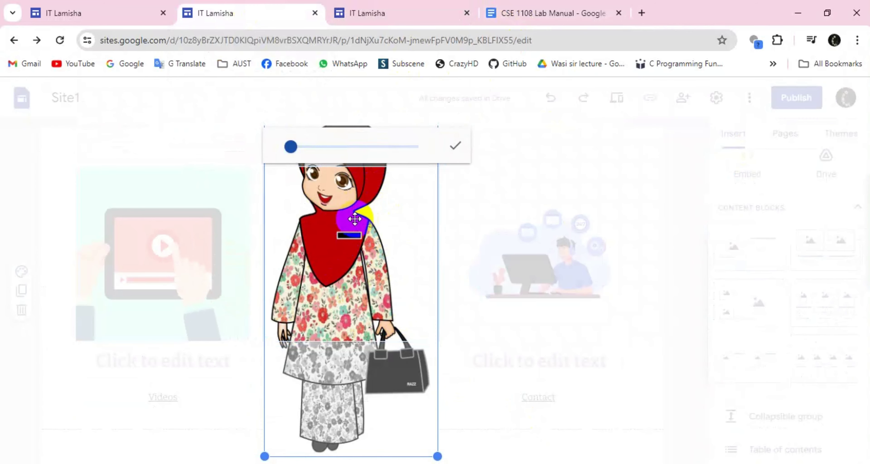
pyautogui.moveTo(354, 219); pyautogui.dragTo(348, 273)
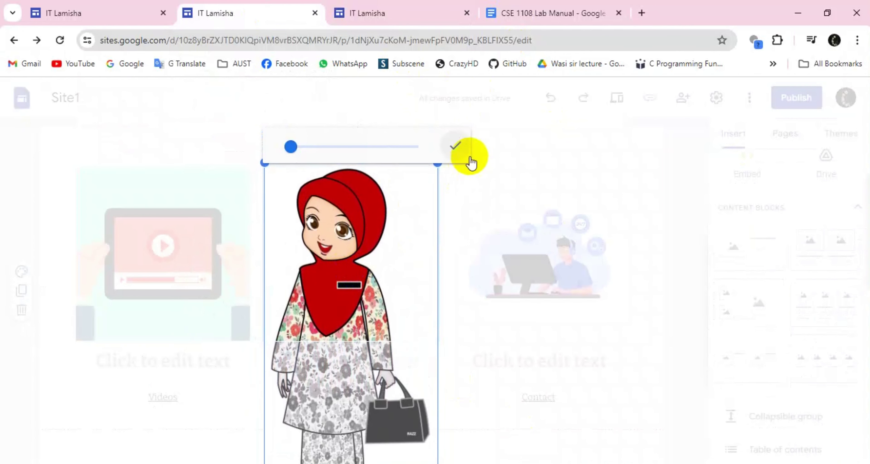
pyautogui.click(459, 154)
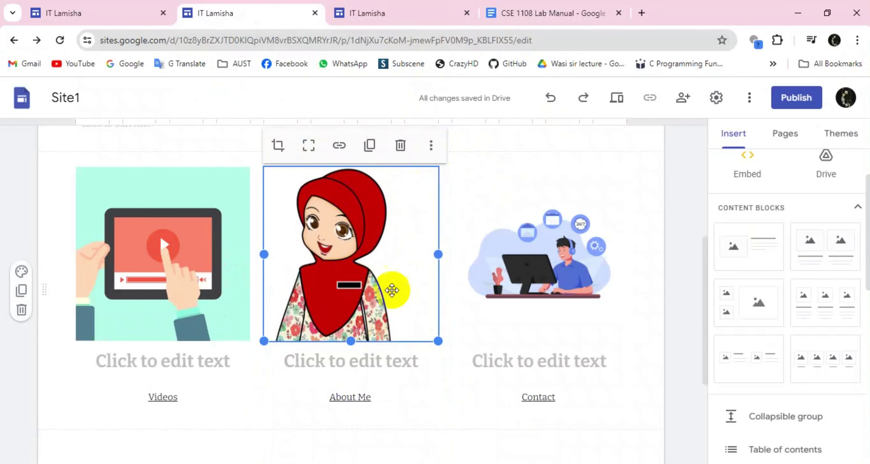
pyautogui.click(651, 255)
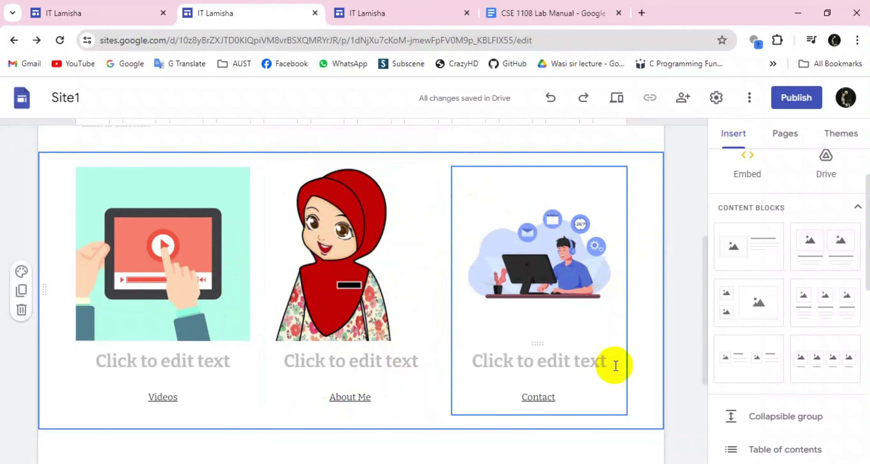
# Step: Insert an image carousel below the linked image blocks, uploading AboutMe2.jpg, AboutMe1.jpg and AboutMe.jpg from Downloads
pyautogui.scroll(-4, 460, 452)
pyautogui.scroll(-5, 766, 304)
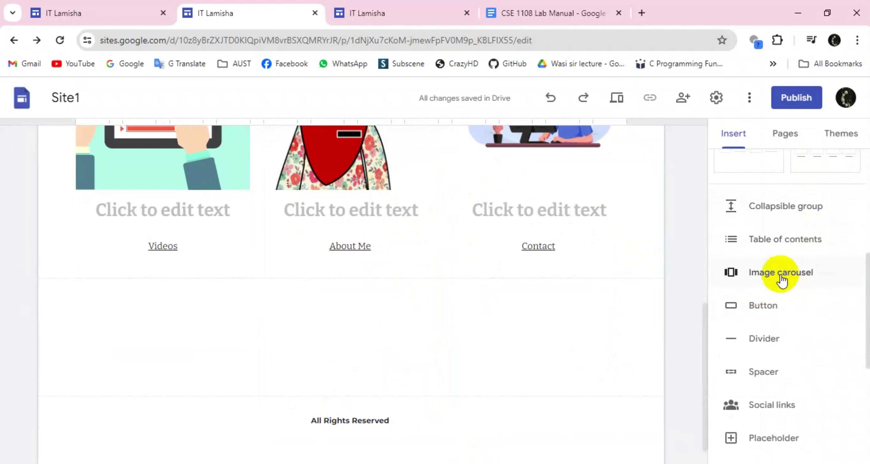
pyautogui.click(797, 285)
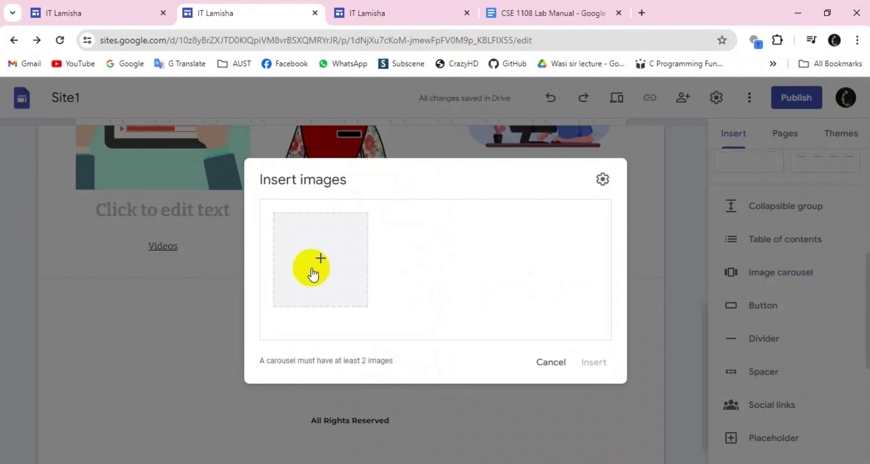
pyautogui.click(329, 270)
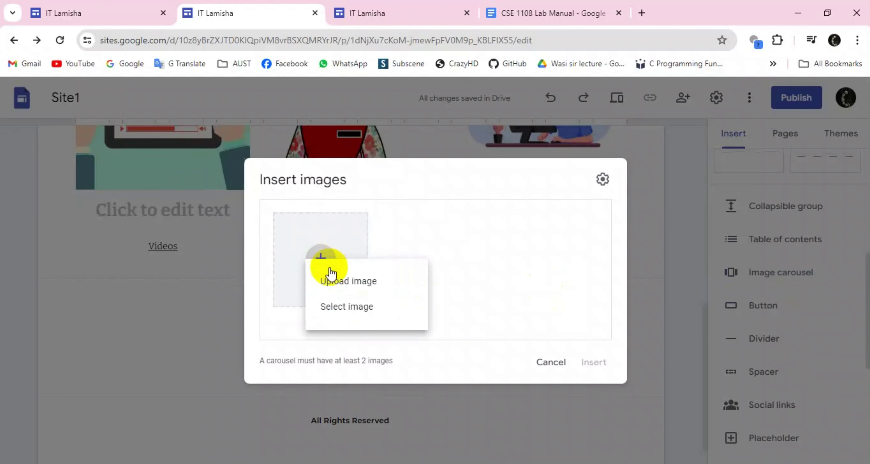
pyautogui.click(335, 282)
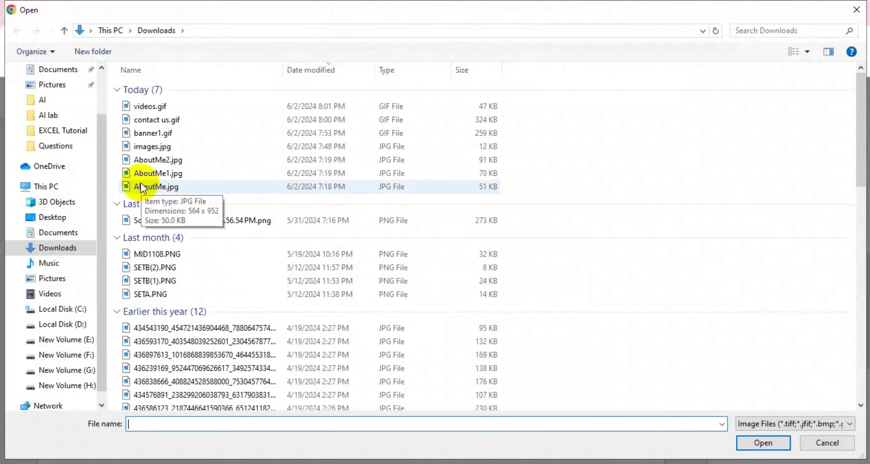
pyautogui.moveTo(117, 157); pyautogui.dragTo(157, 185)
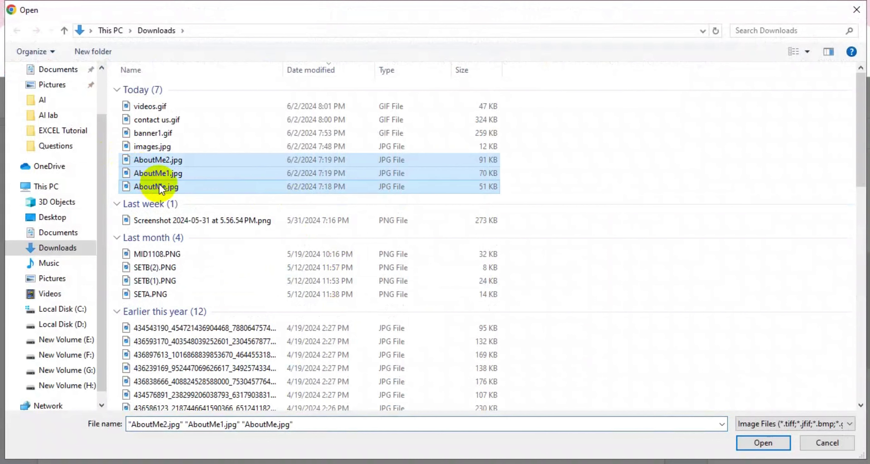
pyautogui.click(754, 445)
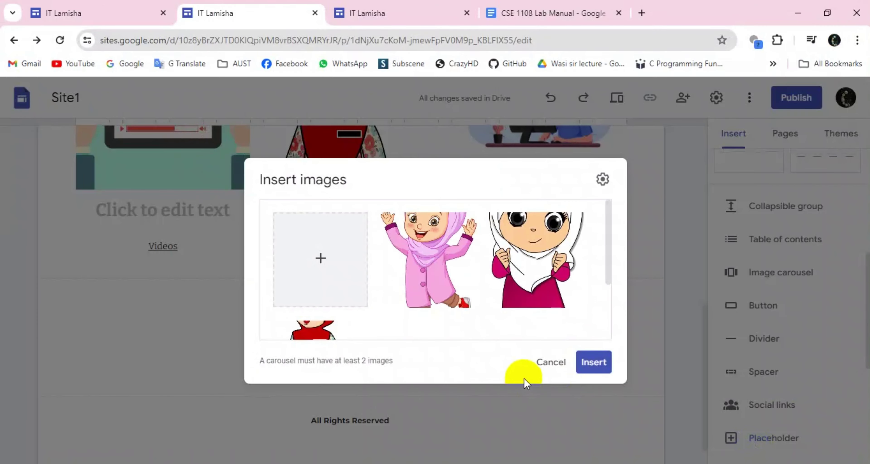
pyautogui.click(596, 363)
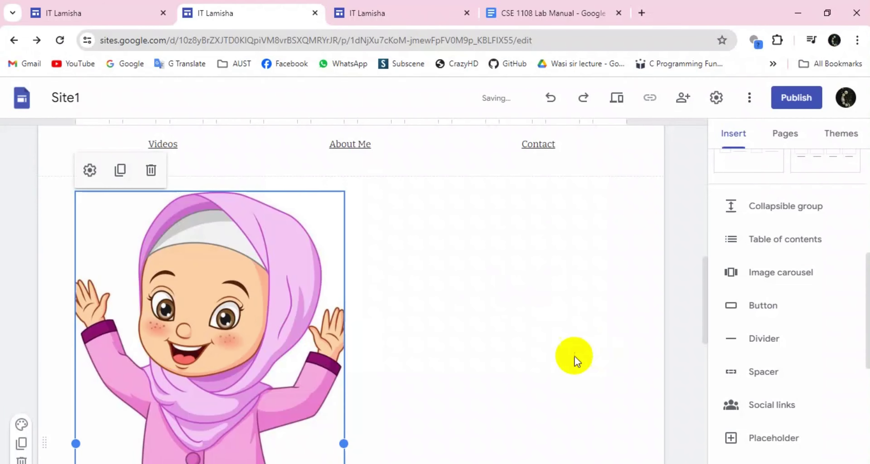
# Step: Widen the image carousel so it reaches the far right edge of the page's content area
pyautogui.scroll(-6, 486, 368)
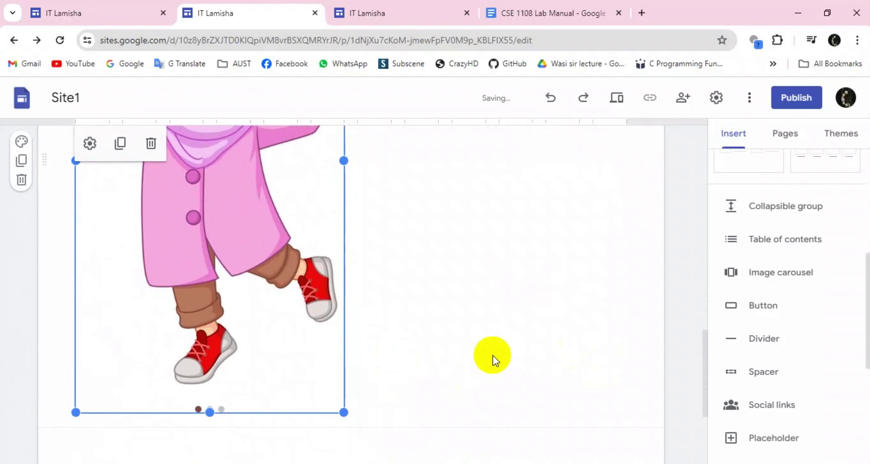
pyautogui.scroll(2, 492, 359)
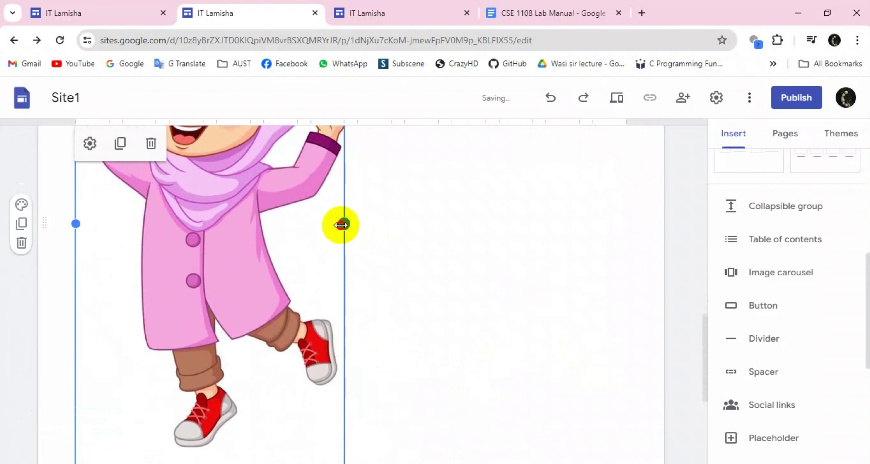
pyautogui.moveTo(341, 225); pyautogui.dragTo(650, 285)
pyautogui.hotkey('ctrl', '-')
pyautogui.hotkey('ctrl', '-')
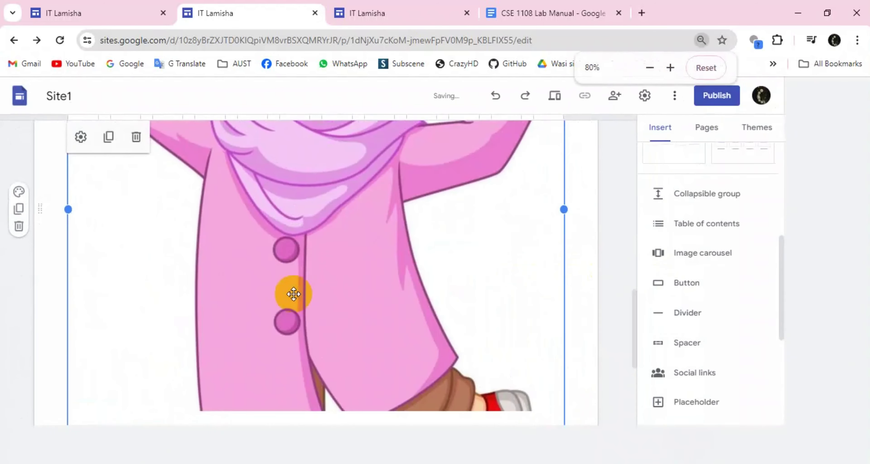
pyautogui.hotkey('ctrl', '-')
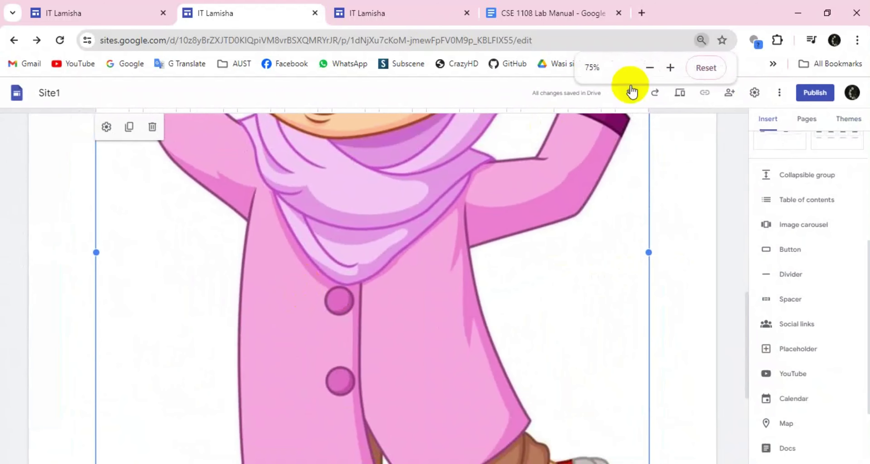
pyautogui.click(694, 67)
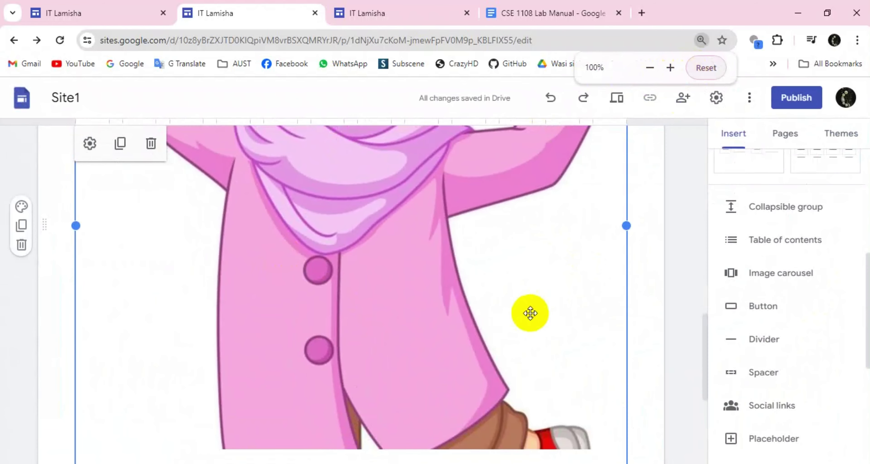
pyautogui.scroll(-5, 434, 339)
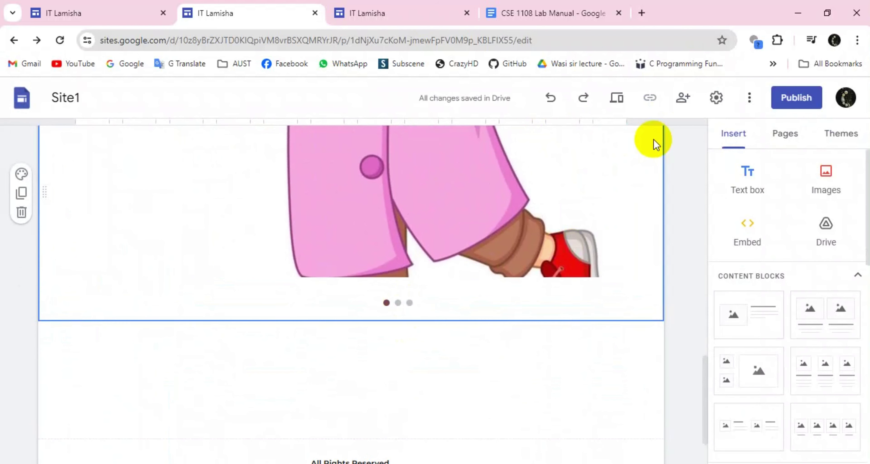
# Step: Preview the site and look over the Home page from the welcome banner down to the image carousel
pyautogui.click(619, 103)
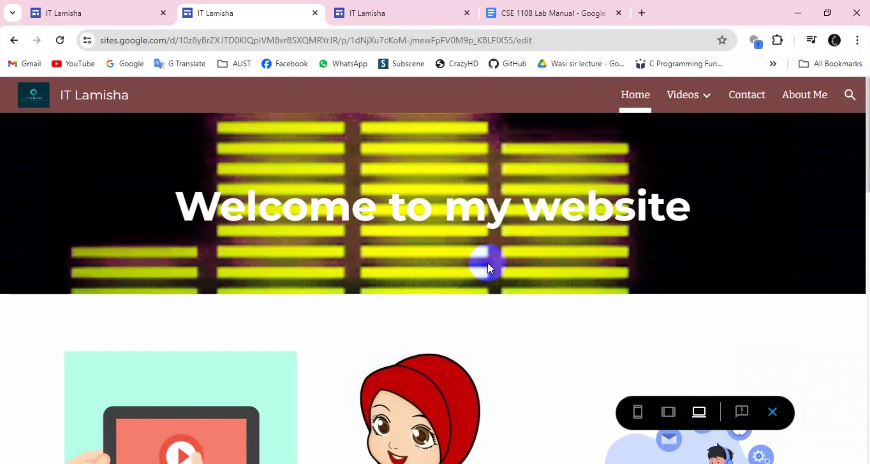
pyautogui.scroll(-8, 493, 318)
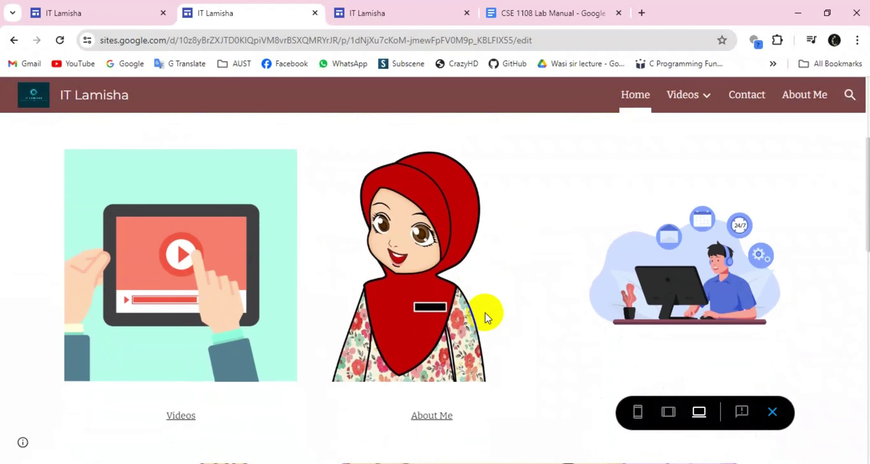
pyautogui.scroll(-10, 490, 299)
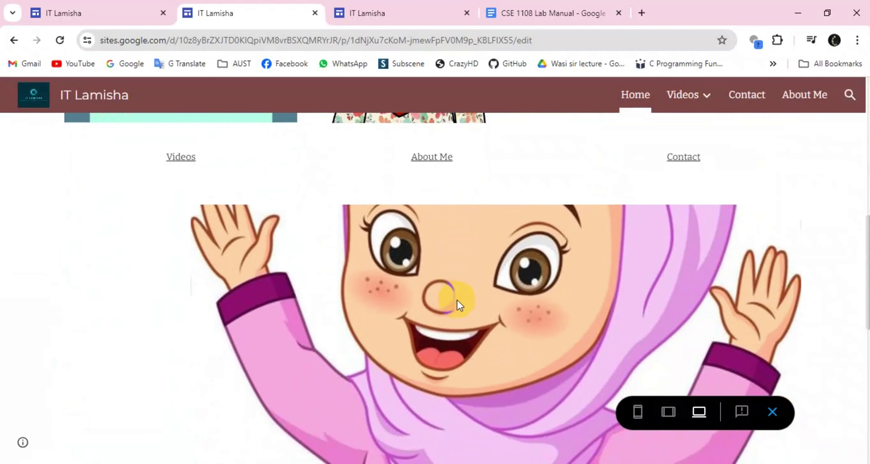
pyautogui.scroll(-4, 463, 264)
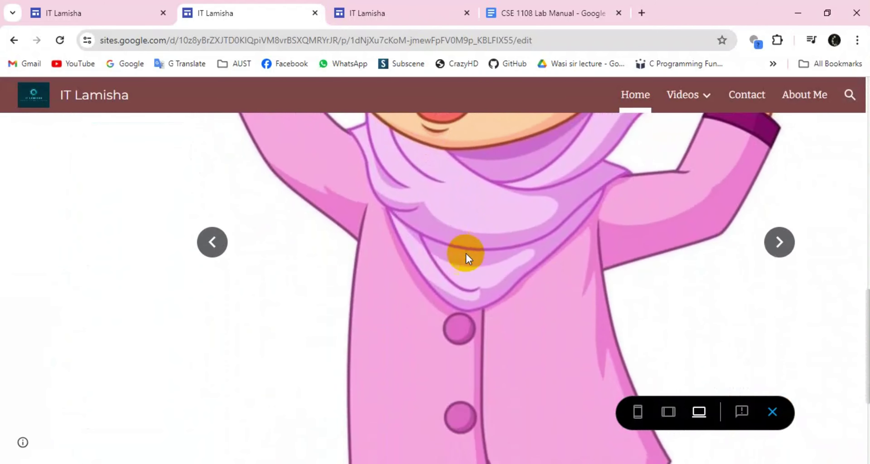
# Step: Page through the carousel's images in the preview and examine how each is cropped, down to the position dots and footer
pyautogui.click(781, 209)
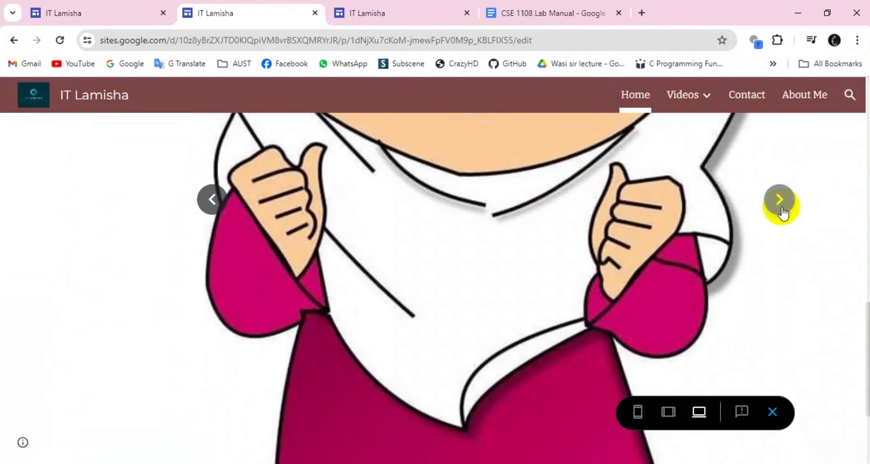
pyautogui.scroll(8, 569, 253)
pyautogui.scroll(-4, 589, 171)
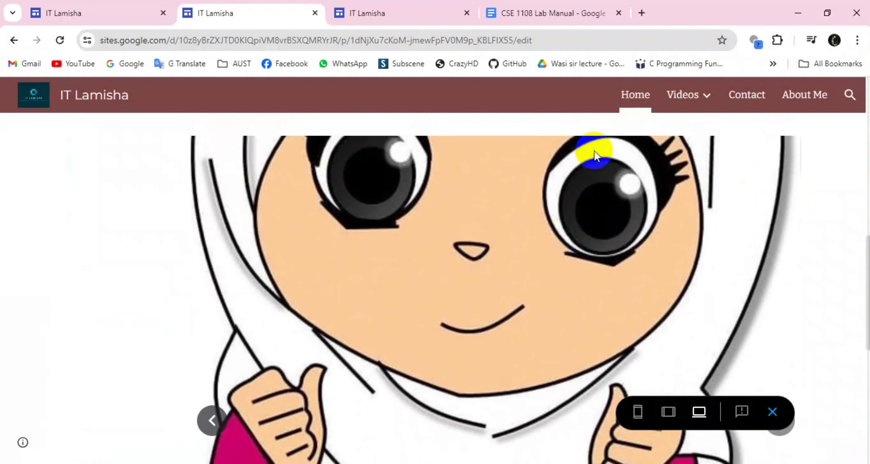
pyautogui.scroll(-2, 596, 155)
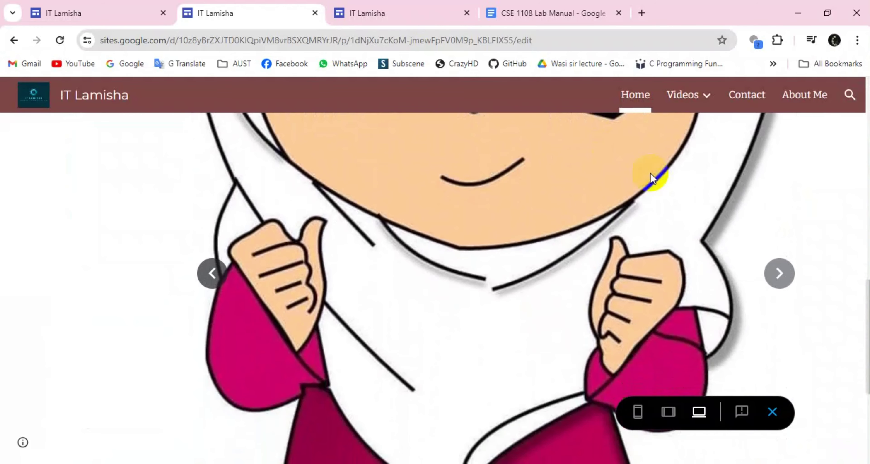
pyautogui.click(778, 273)
pyautogui.scroll(7, 495, 268)
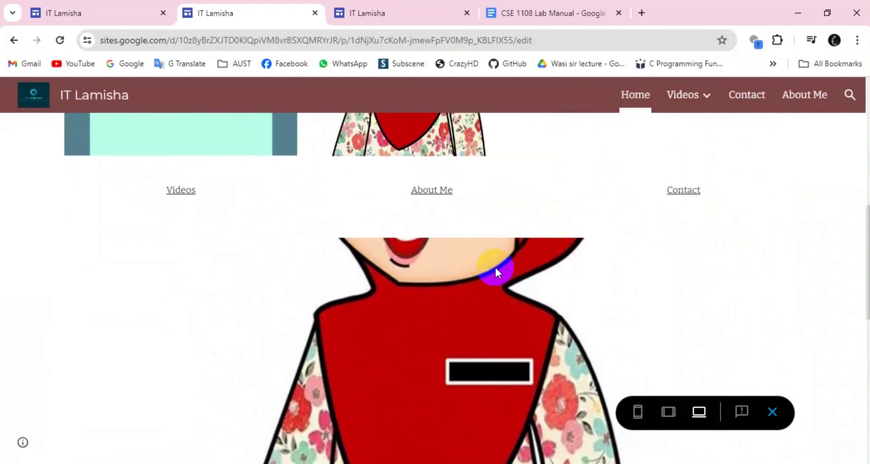
pyautogui.scroll(-8, 496, 268)
pyautogui.scroll(-6, 495, 268)
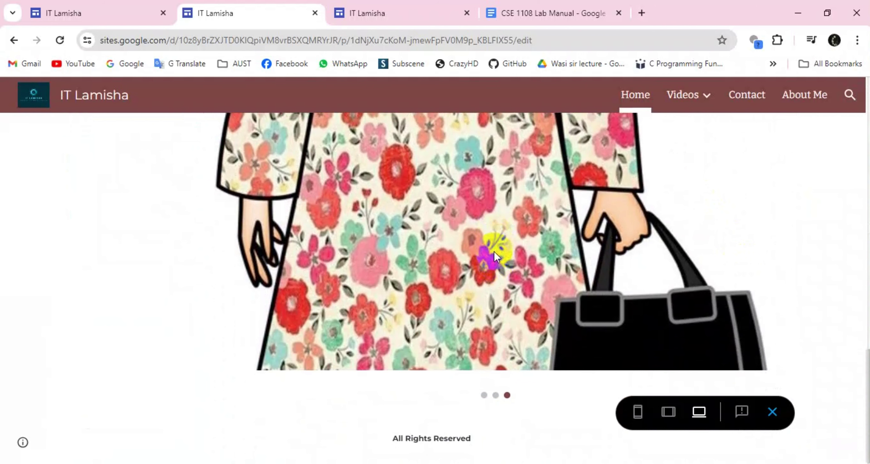
pyautogui.scroll(1, 493, 250)
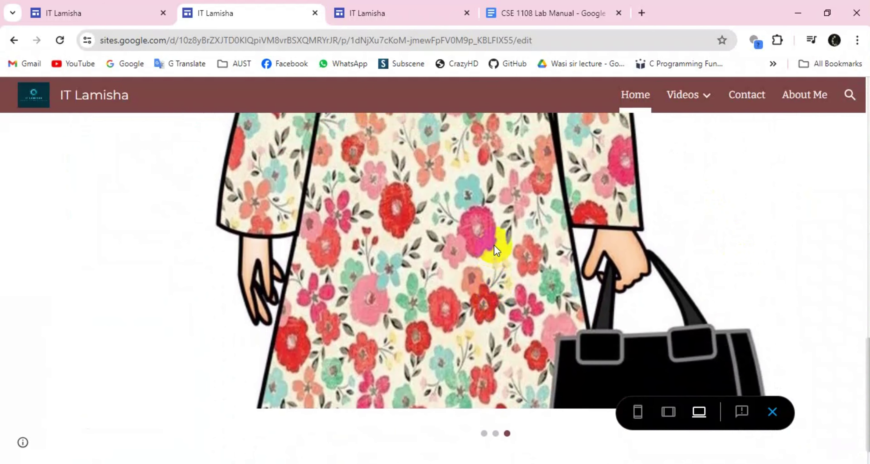
pyautogui.scroll(-1, 494, 246)
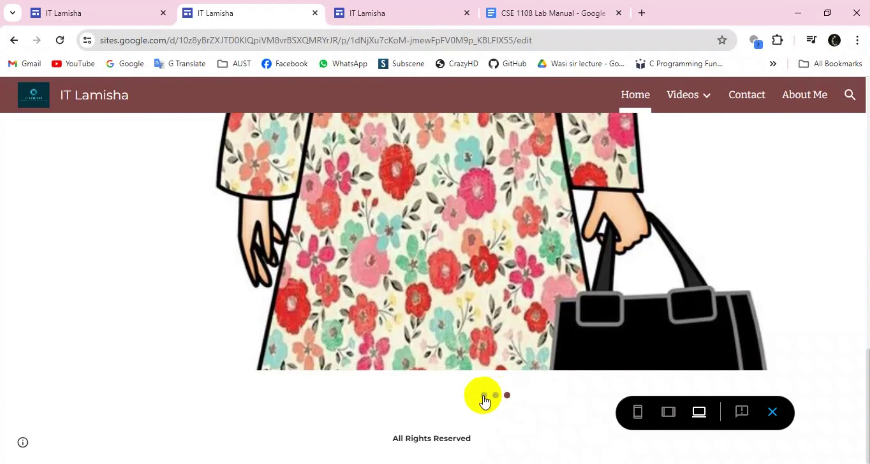
pyautogui.scroll(2, 488, 314)
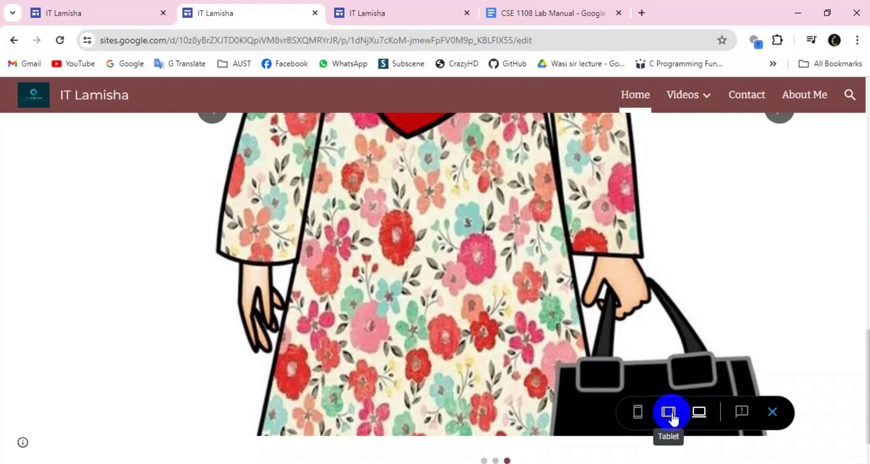
# Step: Check the carousel and footer in the phone-size preview, then return to the editor
pyautogui.click(638, 416)
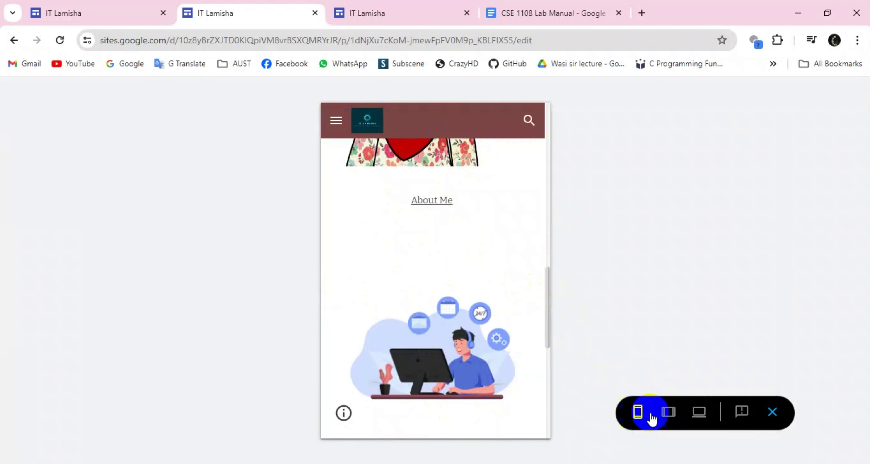
pyautogui.moveTo(547, 305); pyautogui.dragTo(528, 400)
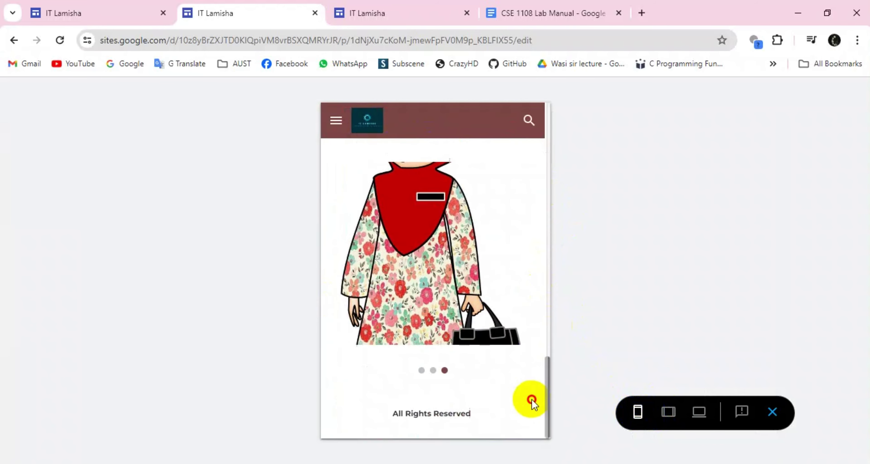
pyautogui.click(775, 411)
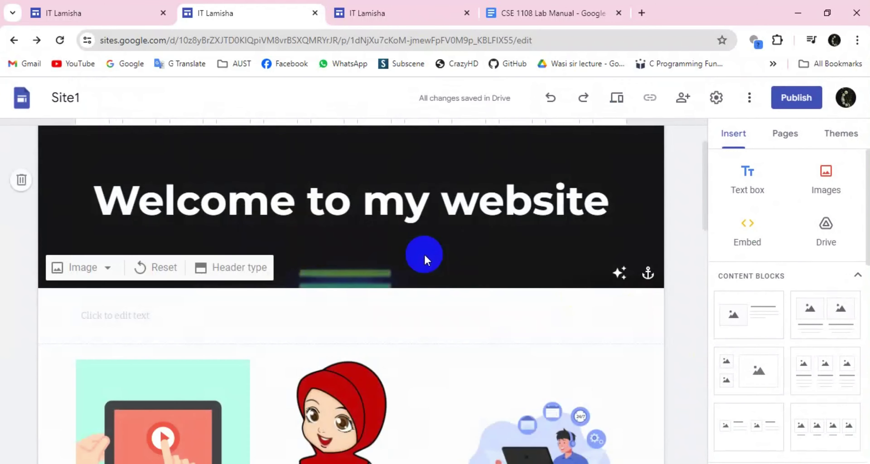
# Step: Insert a divider between the linked image blocks and the image carousel on the Home page
pyautogui.scroll(-5, 743, 304)
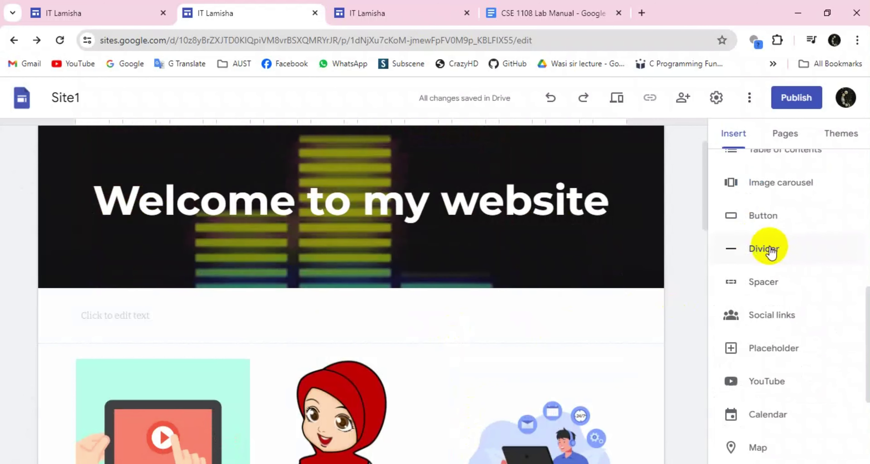
pyautogui.scroll(-5, 459, 324)
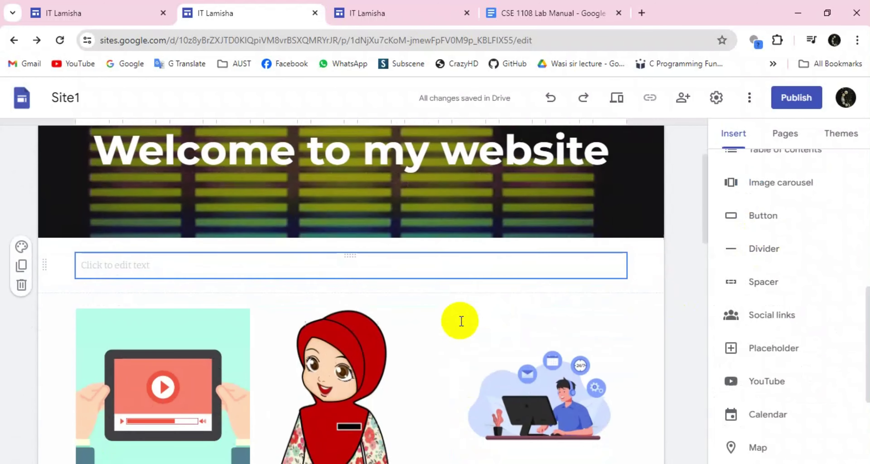
pyautogui.scroll(-4, 459, 317)
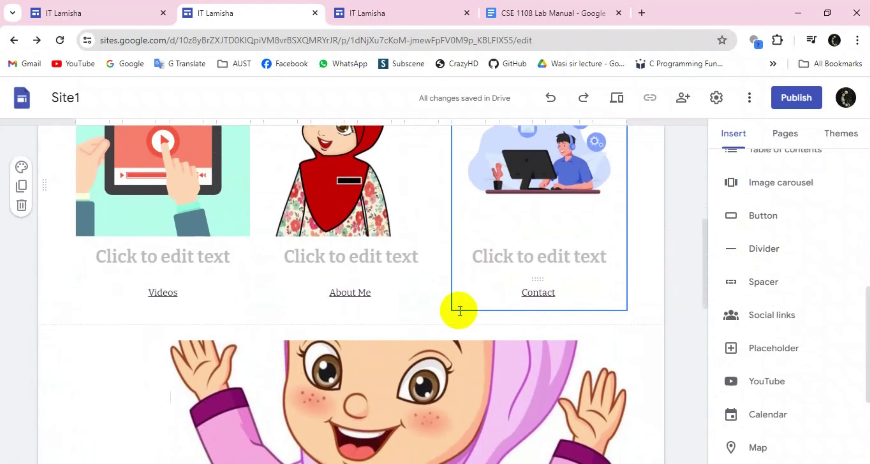
pyautogui.click(269, 335)
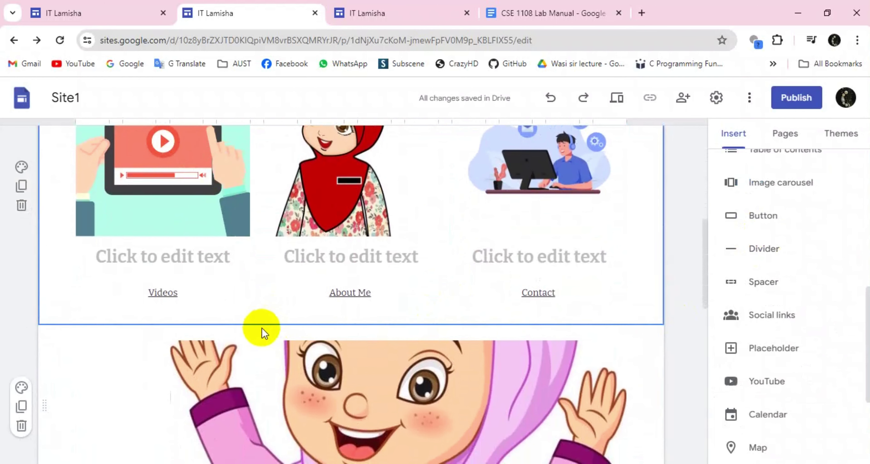
pyautogui.click(760, 262)
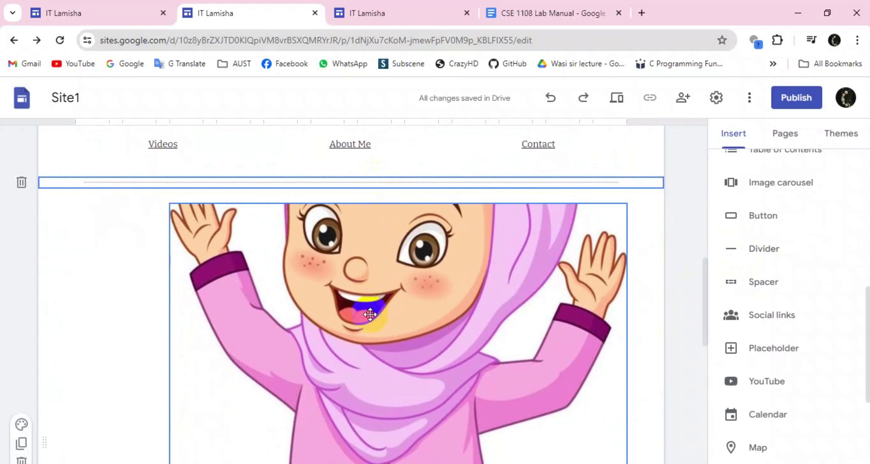
pyautogui.moveTo(42, 182)
pyautogui.mouseDown()
pyautogui.moveTo(43, 233)
pyautogui.moveTo(44, 185)
pyautogui.mouseUp()
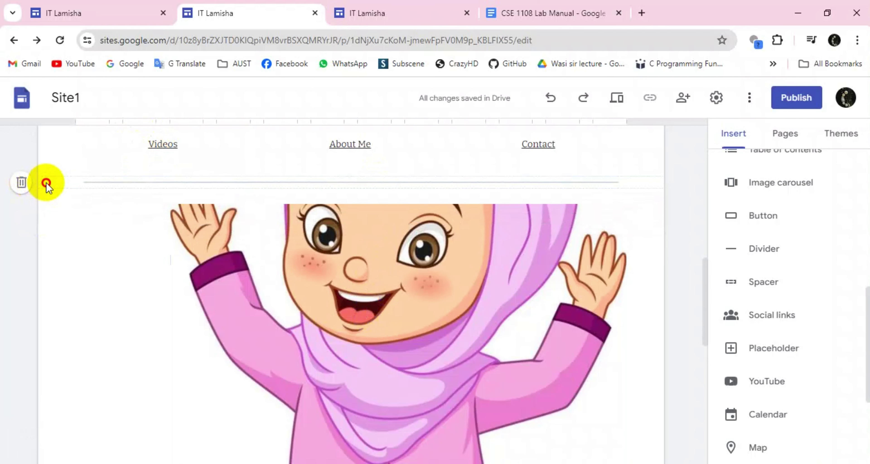
pyautogui.moveTo(46, 182)
pyautogui.mouseDown()
pyautogui.moveTo(27, 380)
pyautogui.moveTo(62, 199)
pyautogui.moveTo(46, 183)
pyautogui.mouseUp()
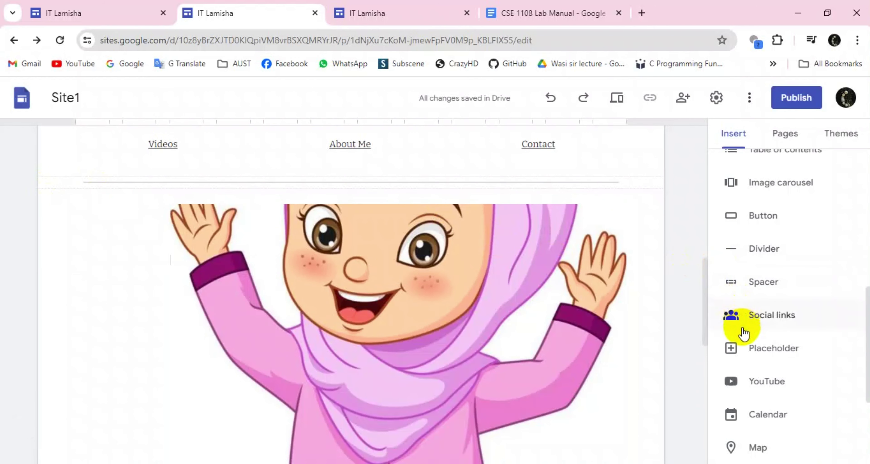
pyautogui.scroll(-1, 742, 332)
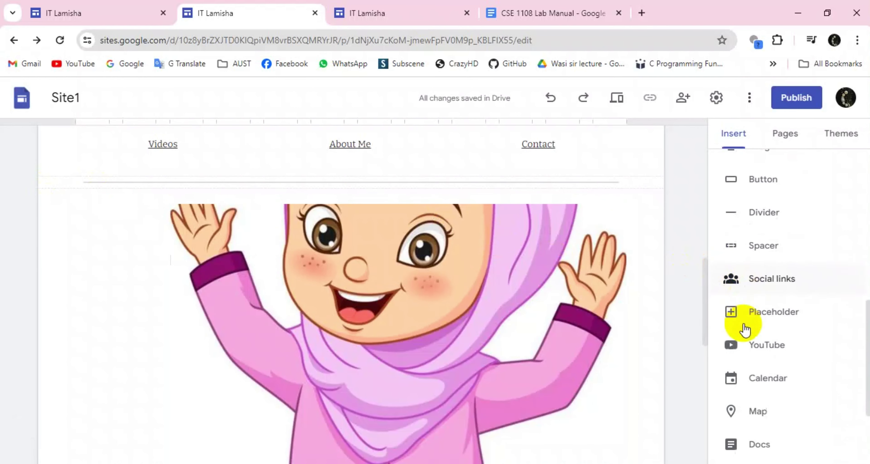
pyautogui.click(514, 342)
pyautogui.scroll(-1, 516, 334)
pyautogui.scroll(-8, 516, 334)
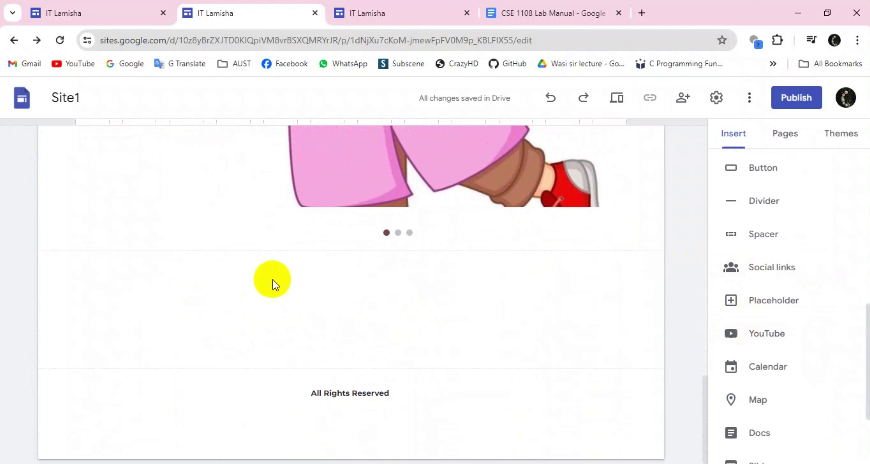
pyautogui.click(770, 279)
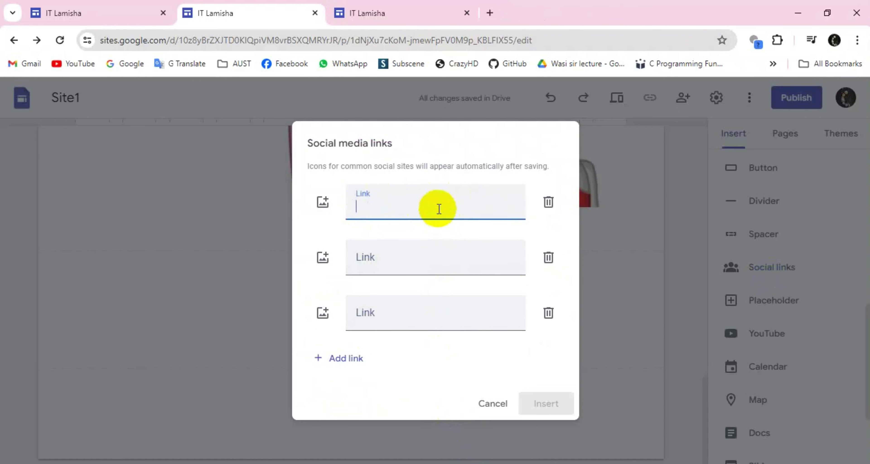
pyautogui.write('https://www.youtube.com/channel/UCrGmTOx28fci8ImM4eR13jA')
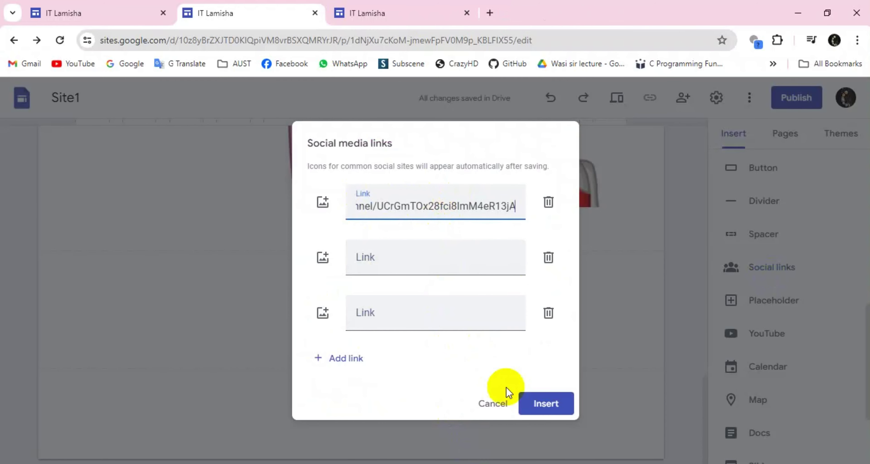
pyautogui.click(533, 403)
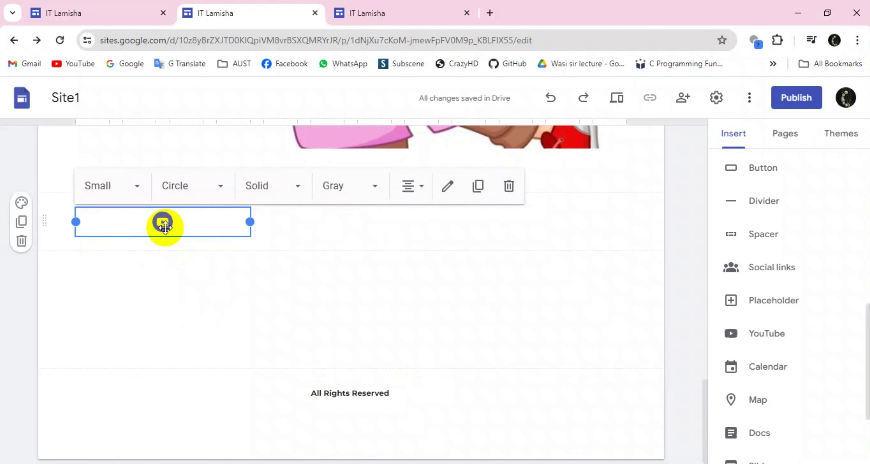
pyautogui.click(160, 239)
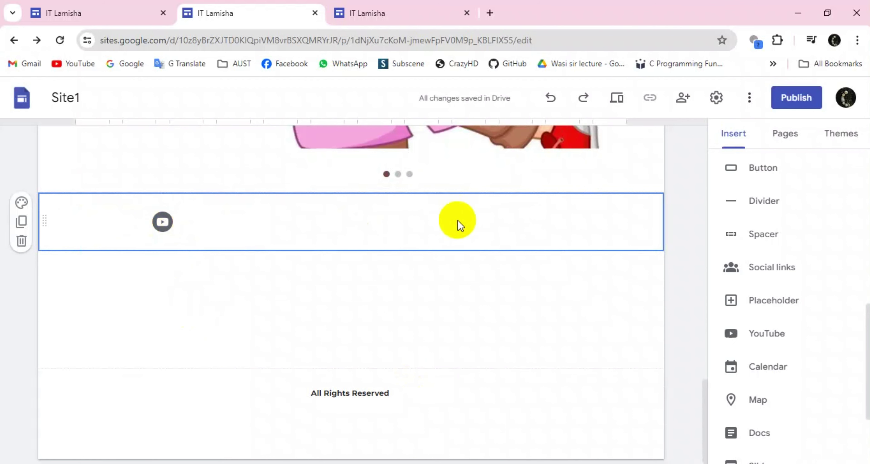
# Step: Preview the site at large-screen size, test the YouTube social link below the carousel, and return to the editor
pyautogui.click(617, 99)
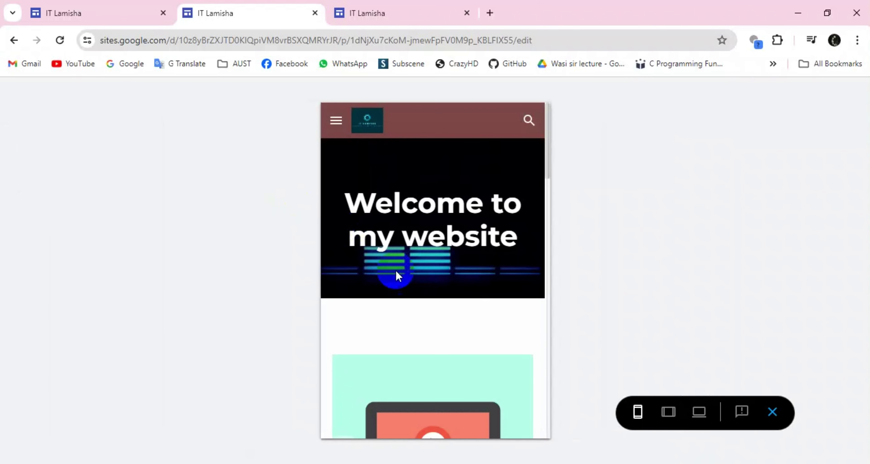
pyautogui.click(697, 412)
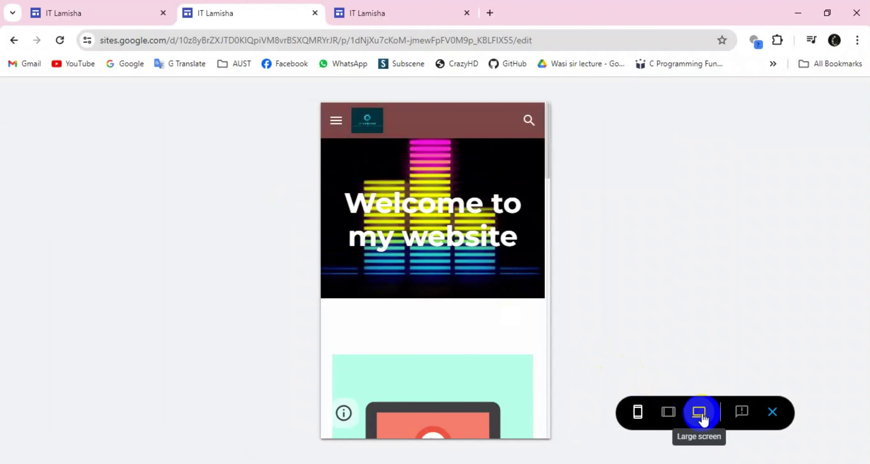
pyautogui.scroll(-15, 401, 263)
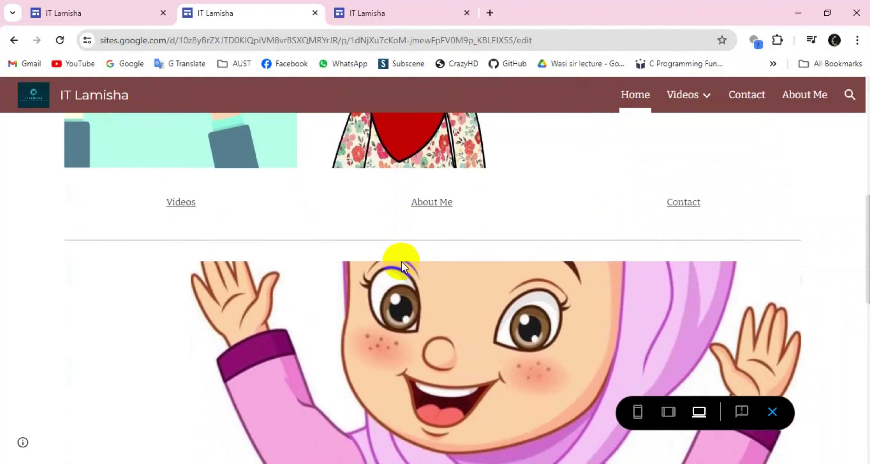
pyautogui.scroll(-1, 401, 263)
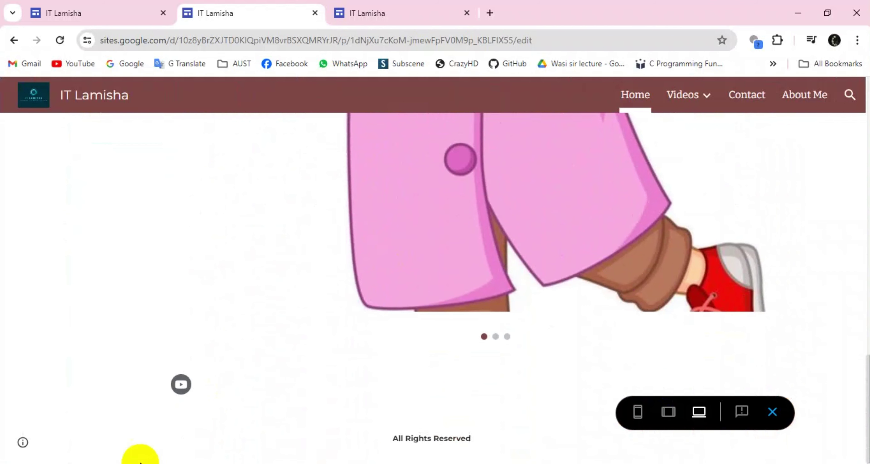
pyautogui.click(182, 388)
pyautogui.click(276, 8)
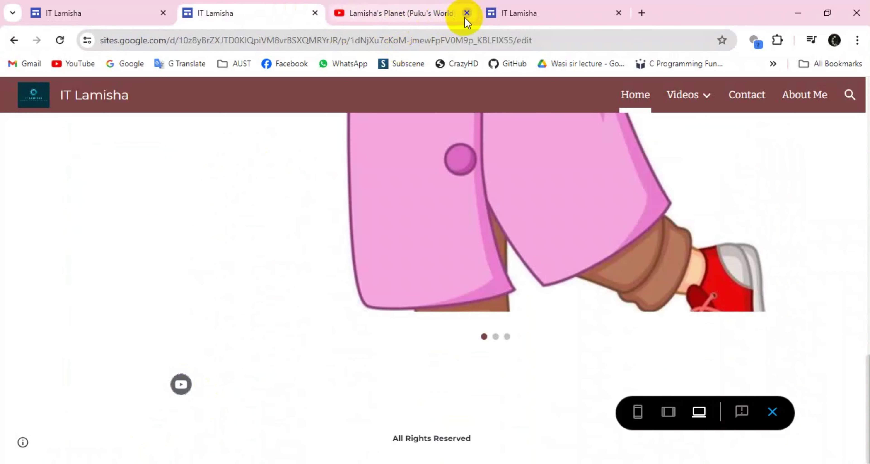
pyautogui.click(467, 14)
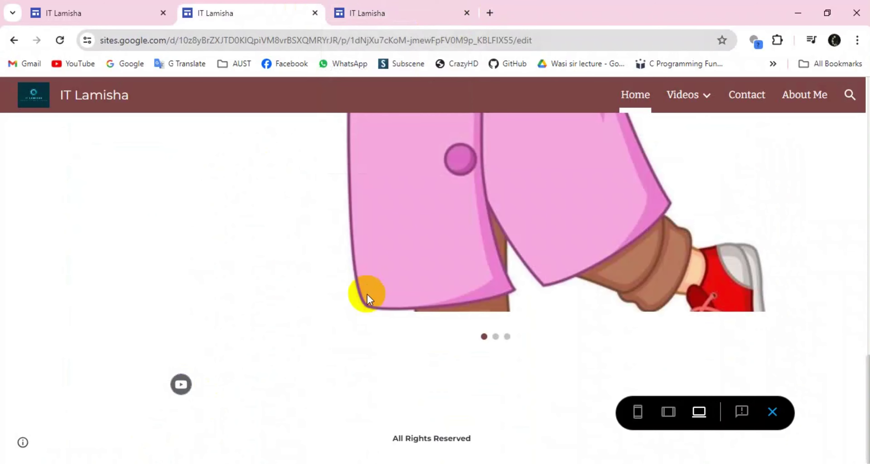
pyautogui.click(772, 412)
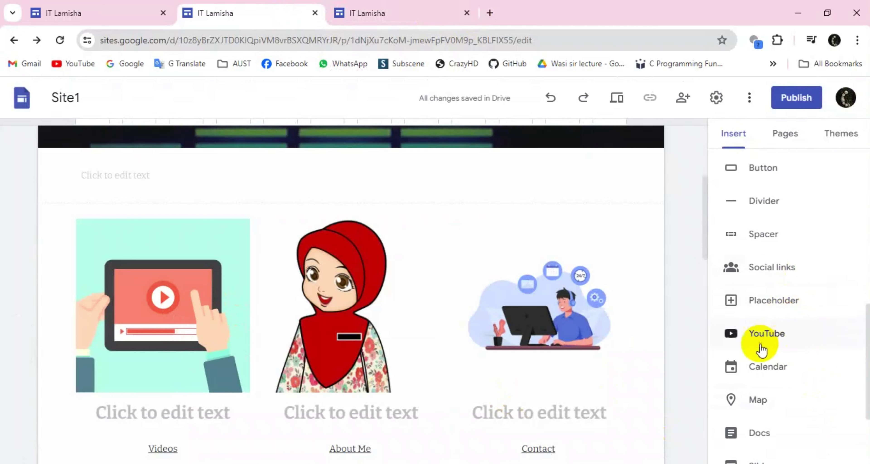
# Step: Search YouTube for IT Lamisha and insert the Excel videos on Logical Test, wrapping text, IF Error Function and Cell Reference
pyautogui.scroll(-10, 385, 325)
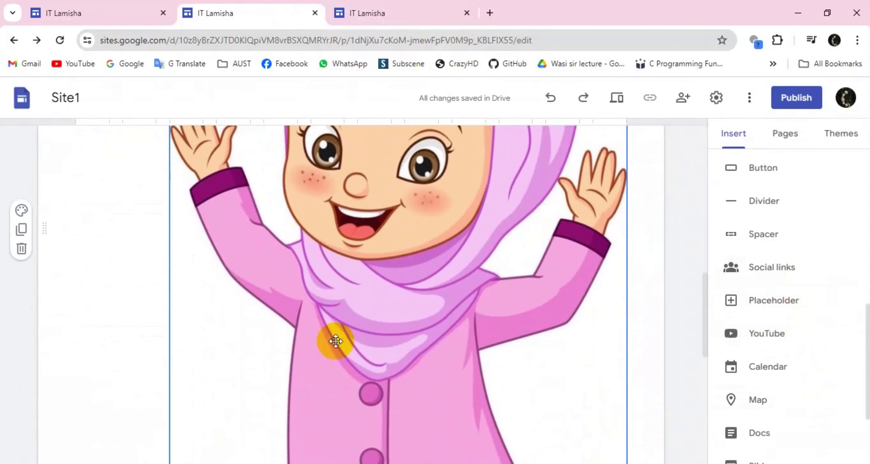
pyautogui.scroll(-10, 335, 341)
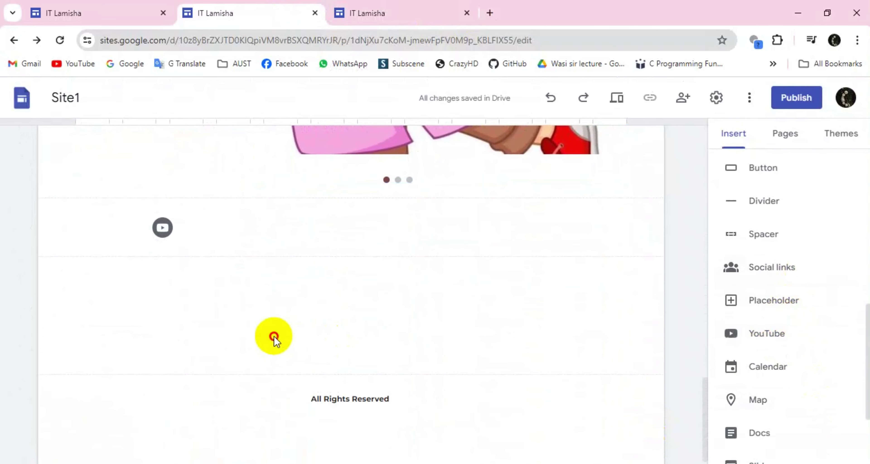
pyautogui.click(750, 341)
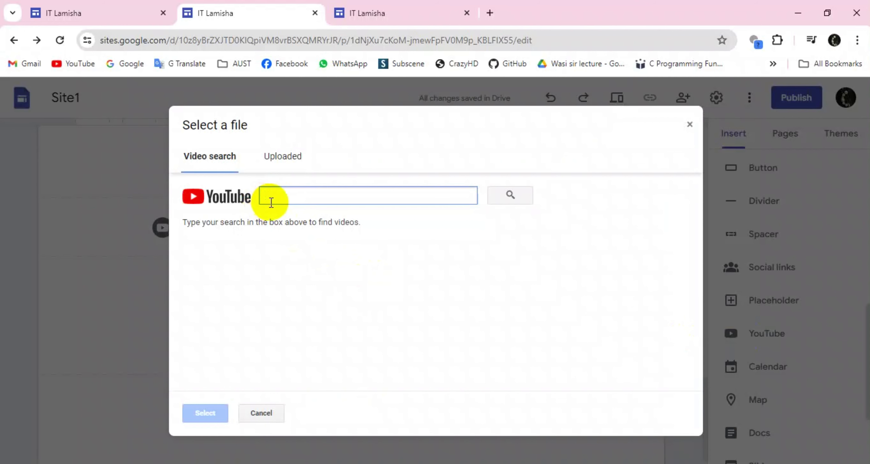
pyautogui.write('IT Lamis')
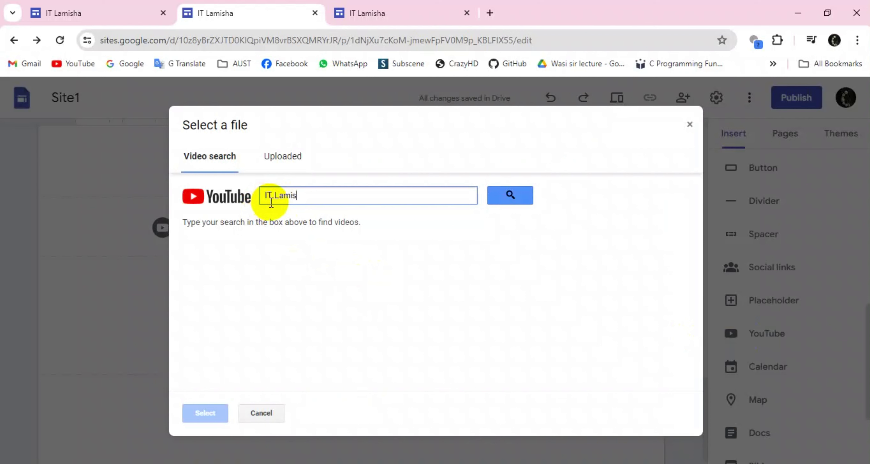
pyautogui.press('Return')
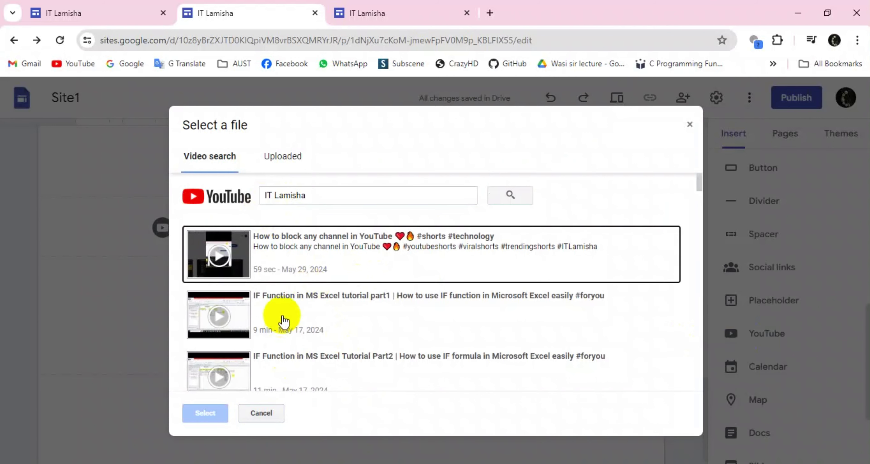
pyautogui.scroll(-6, 285, 321)
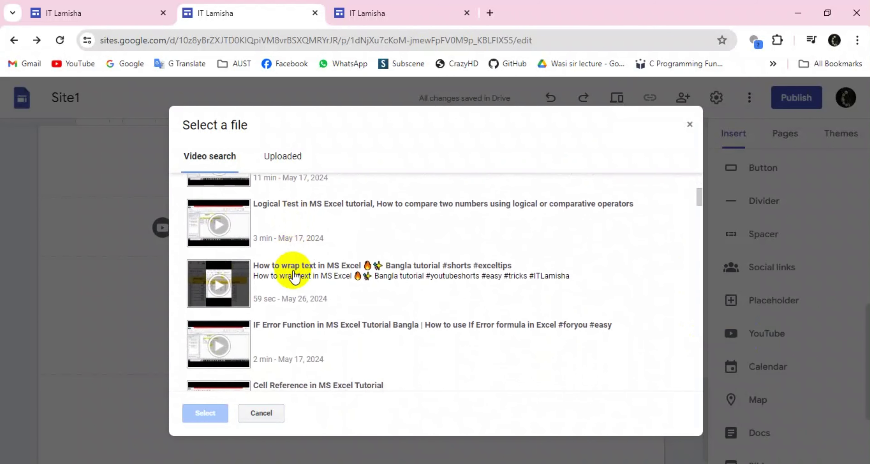
pyautogui.click(303, 199)
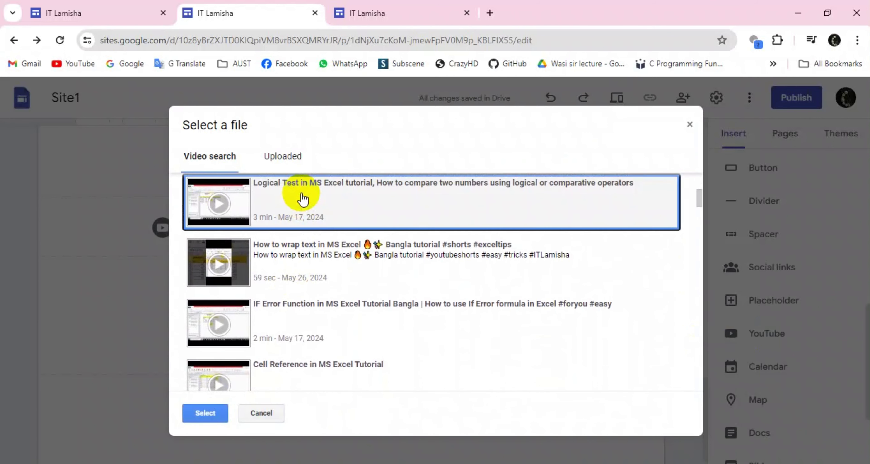
pyautogui.click(321, 272)
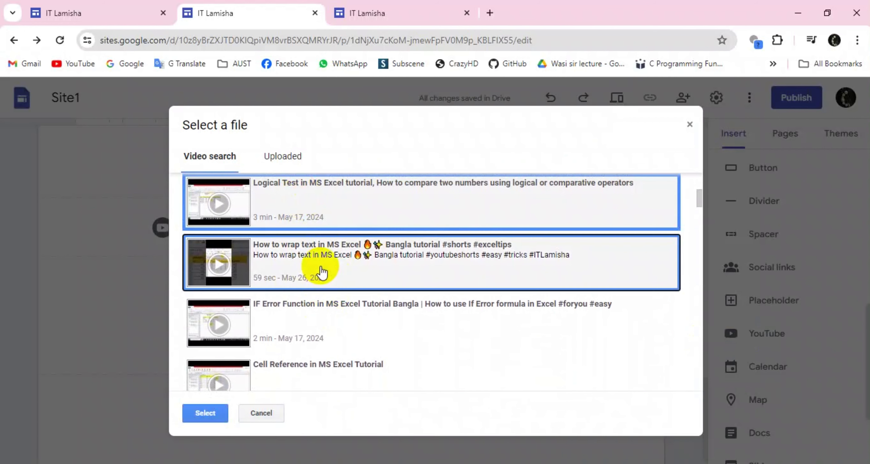
pyautogui.click(318, 320)
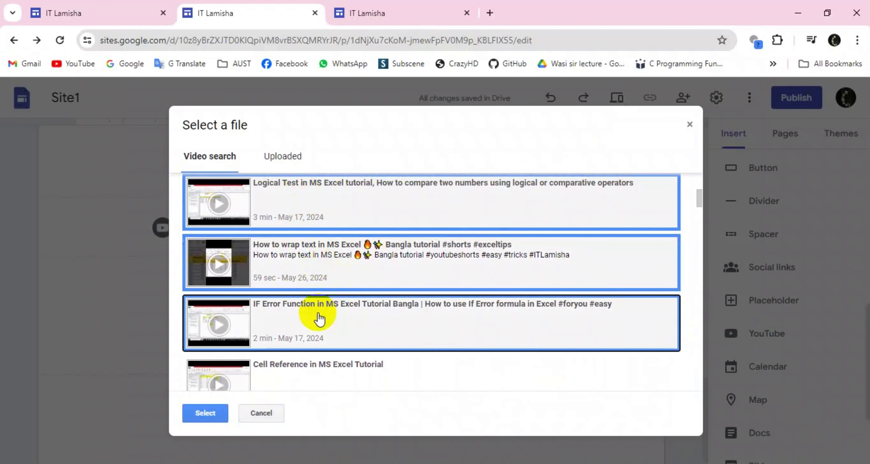
pyautogui.click(319, 365)
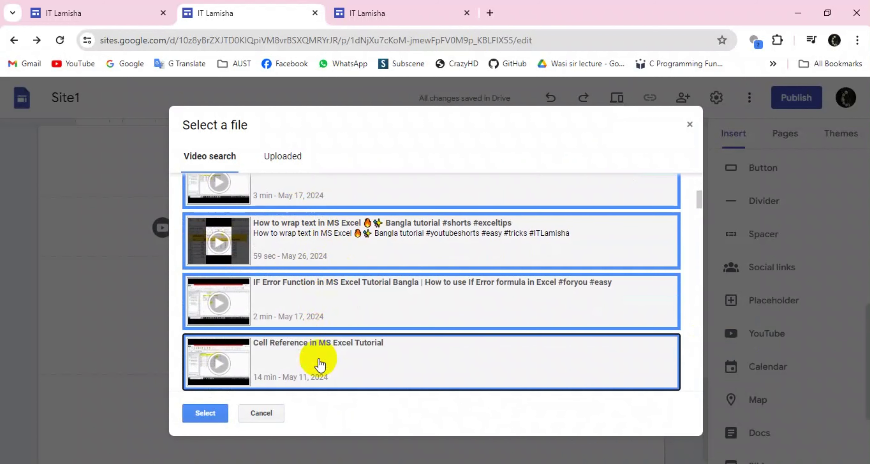
pyautogui.click(201, 413)
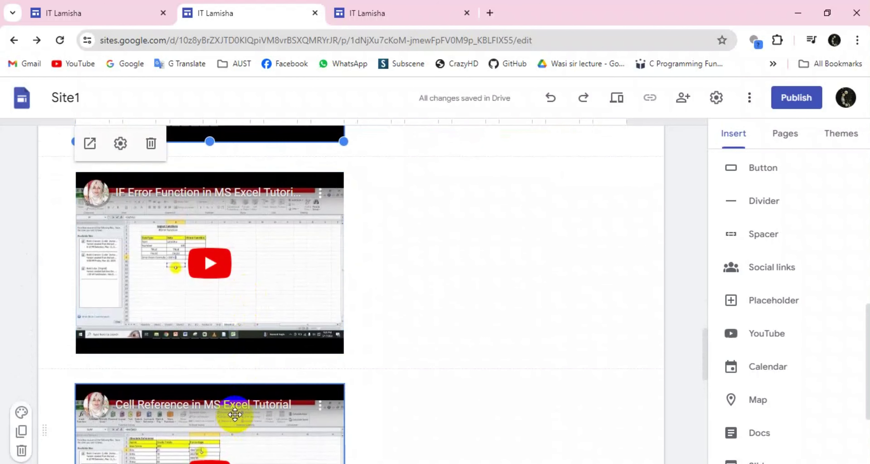
# Step: Arrange the videos in two columns, with IF Error Function beside Logical Test and the wrap text video beside Cell Reference
pyautogui.scroll(3, 282, 287)
pyautogui.moveTo(262, 318); pyautogui.dragTo(421, 166)
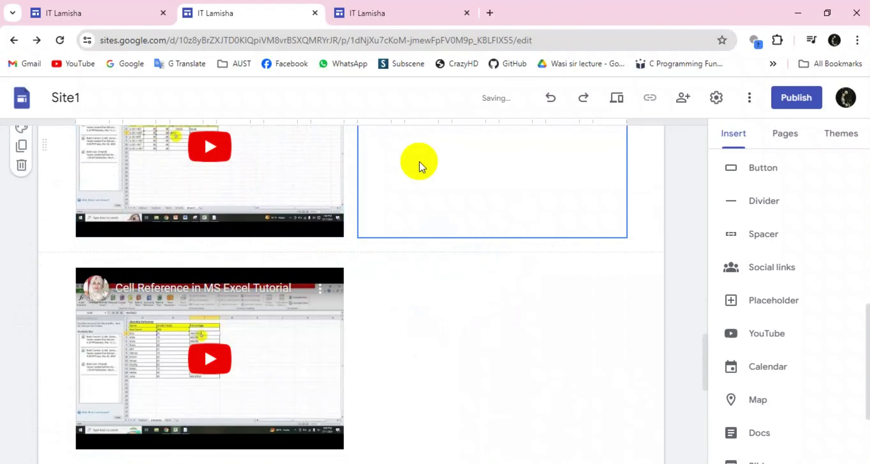
pyautogui.scroll(-4, 357, 337)
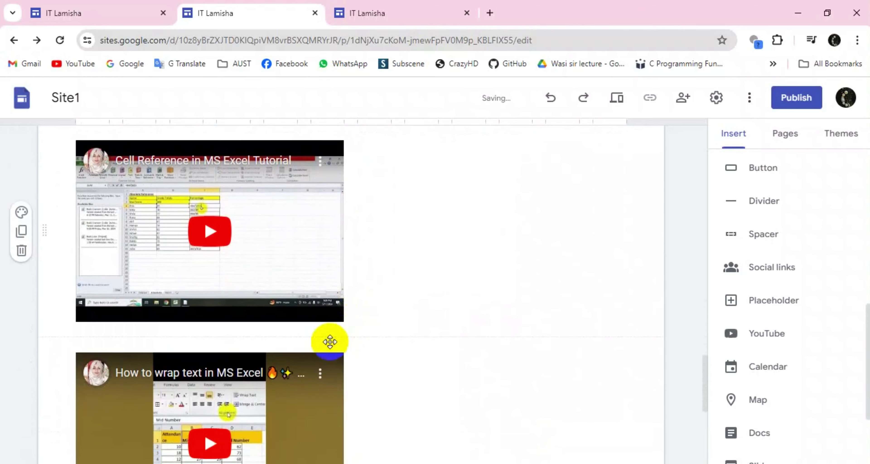
pyautogui.moveTo(330, 342); pyautogui.dragTo(394, 185)
pyautogui.scroll(9, 381, 295)
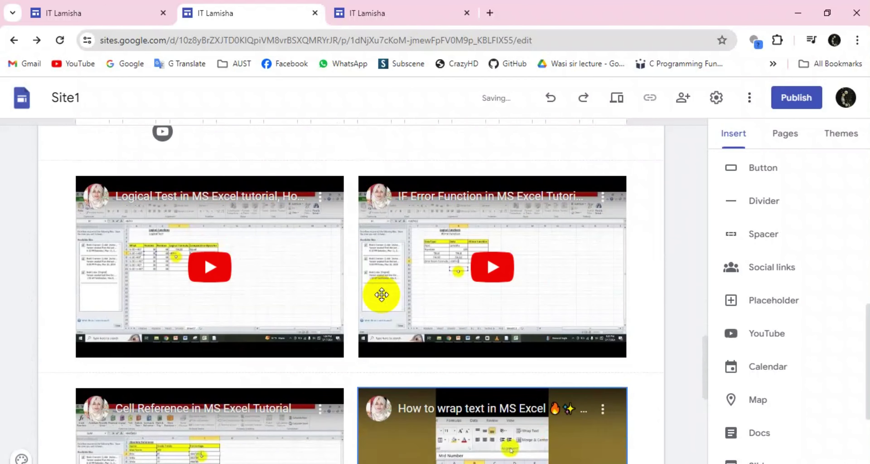
# Step: Review the Hide Controls and Progress bar color options in the Logical Test video's settings, then close the settings
pyautogui.click(210, 323)
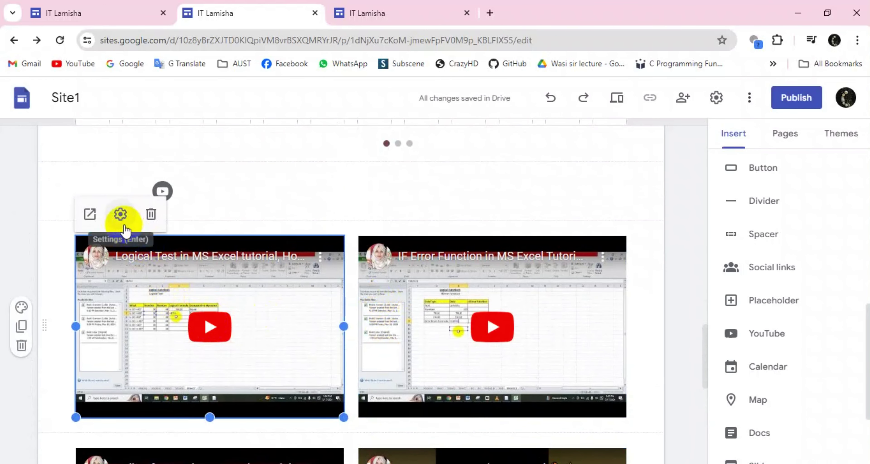
pyautogui.click(120, 221)
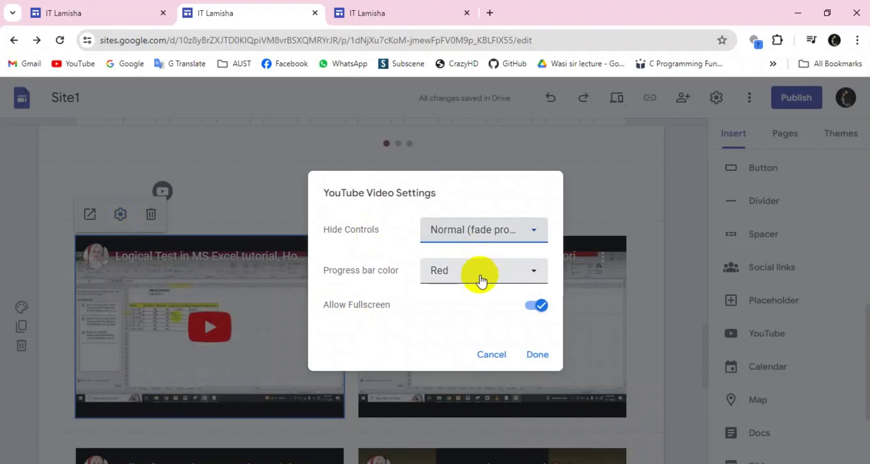
pyautogui.click(458, 276)
pyautogui.click(459, 272)
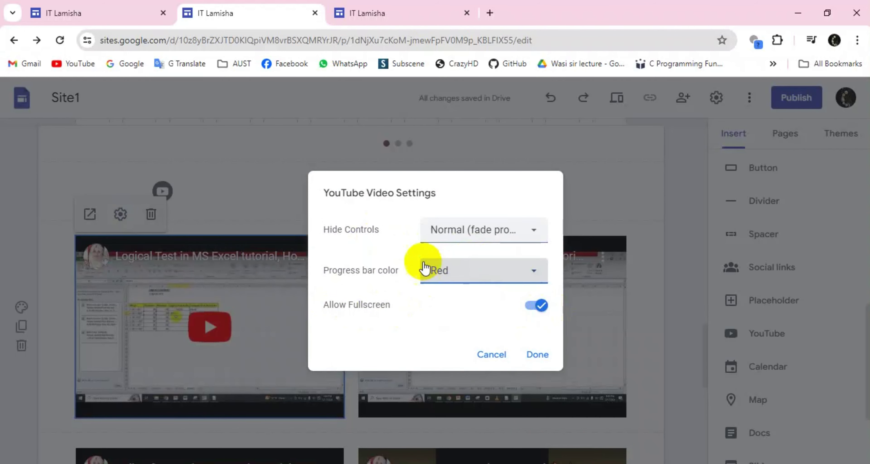
pyautogui.click(447, 238)
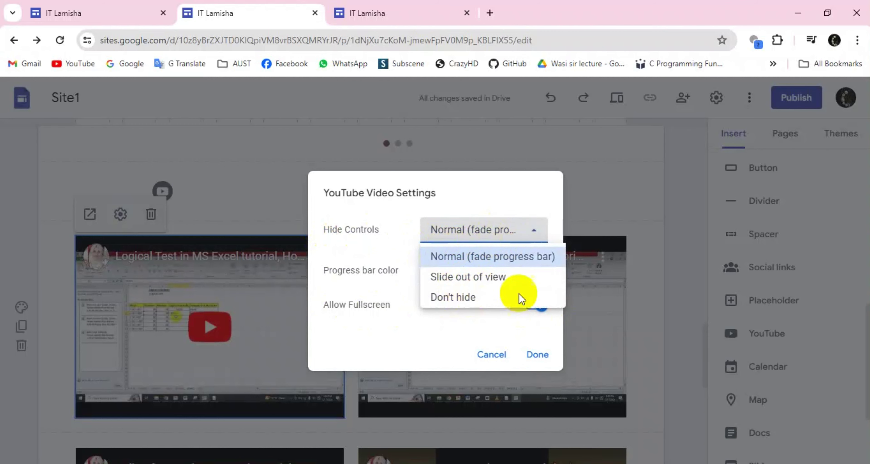
pyautogui.click(538, 355)
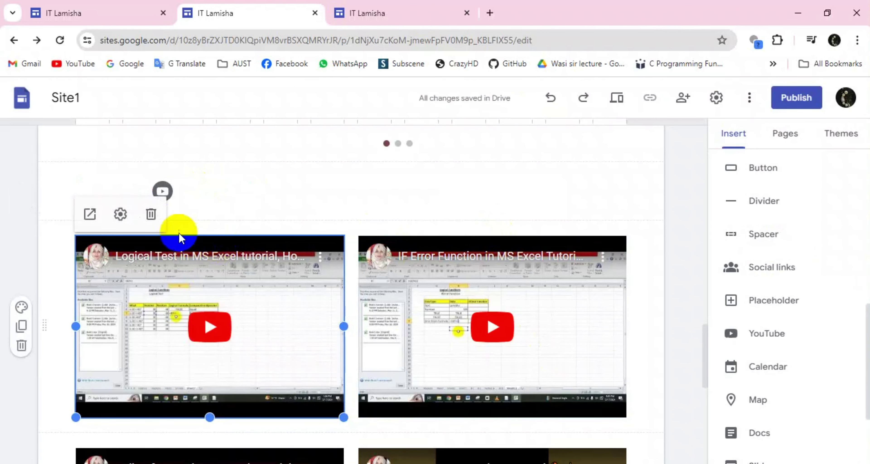
pyautogui.click(272, 247)
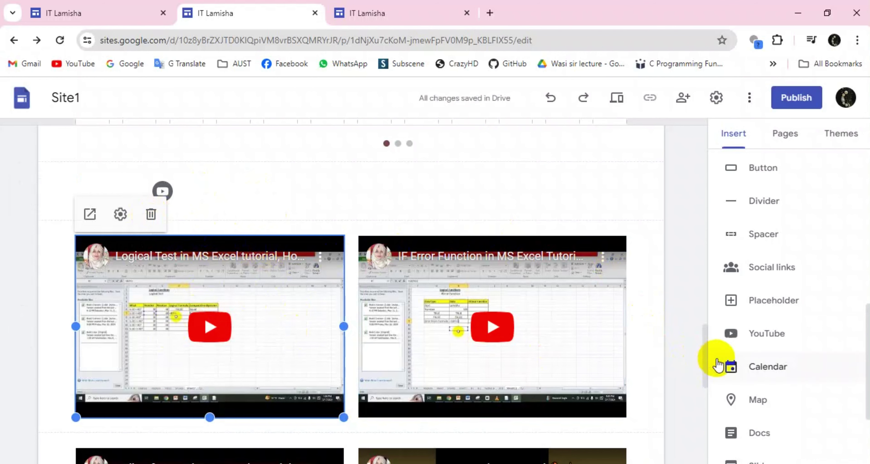
pyautogui.scroll(-10, 660, 368)
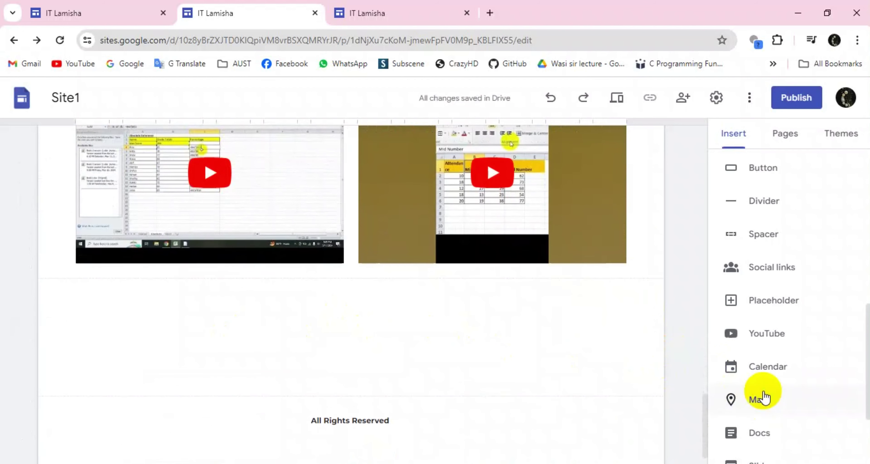
pyautogui.scroll(-3, 763, 393)
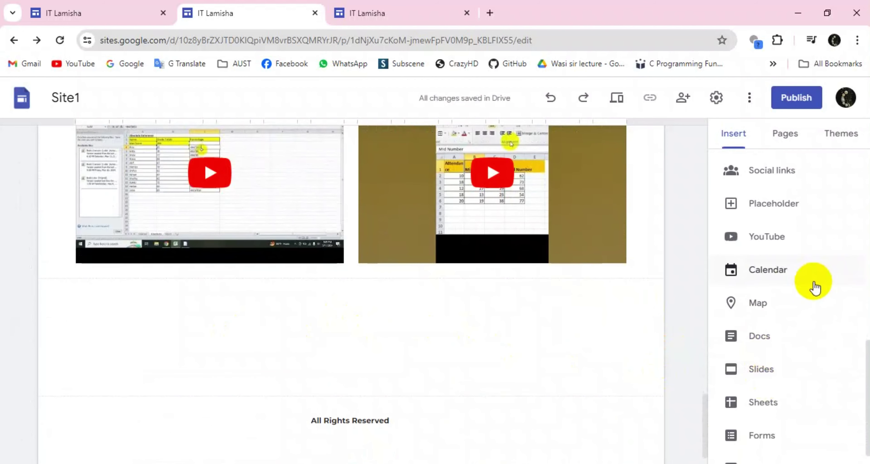
# Step: Insert a map of Uttara, Dhaka, Bangladesh below the videos, widen it to the full page width and reduce its height
pyautogui.click(771, 311)
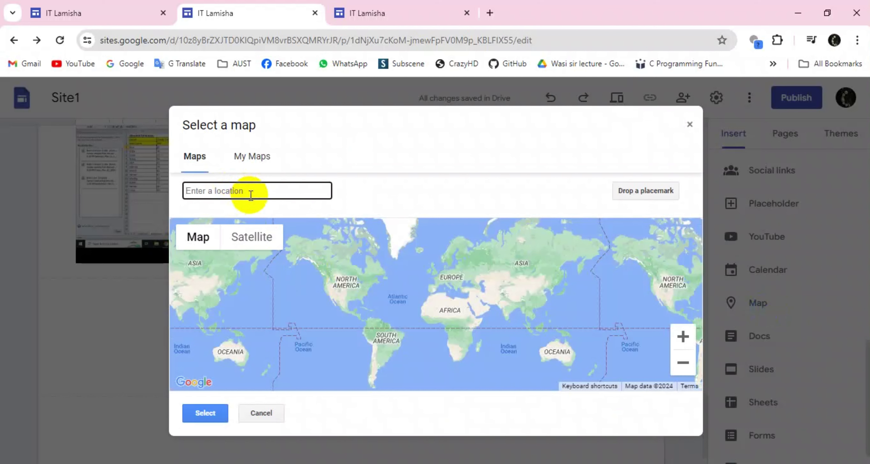
pyautogui.write('Uttara')
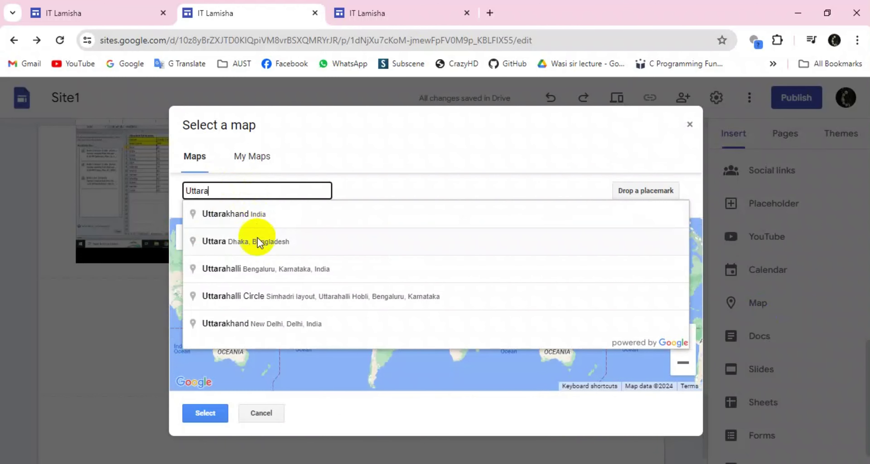
pyautogui.click(257, 240)
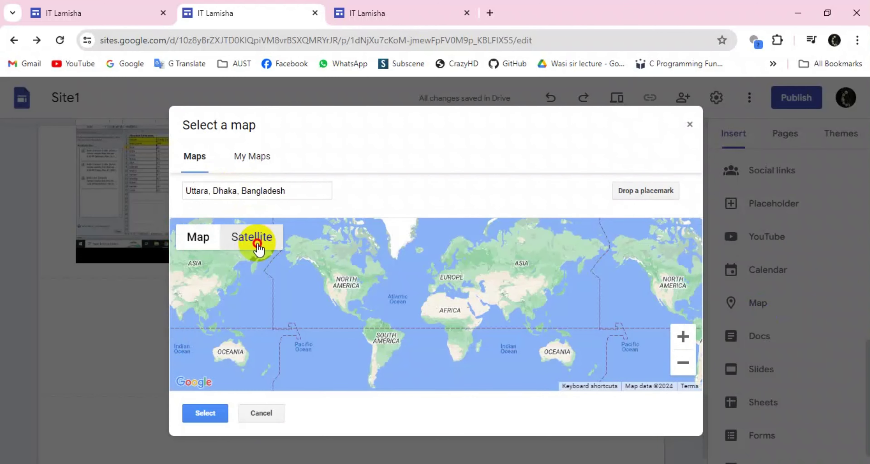
pyautogui.click(204, 412)
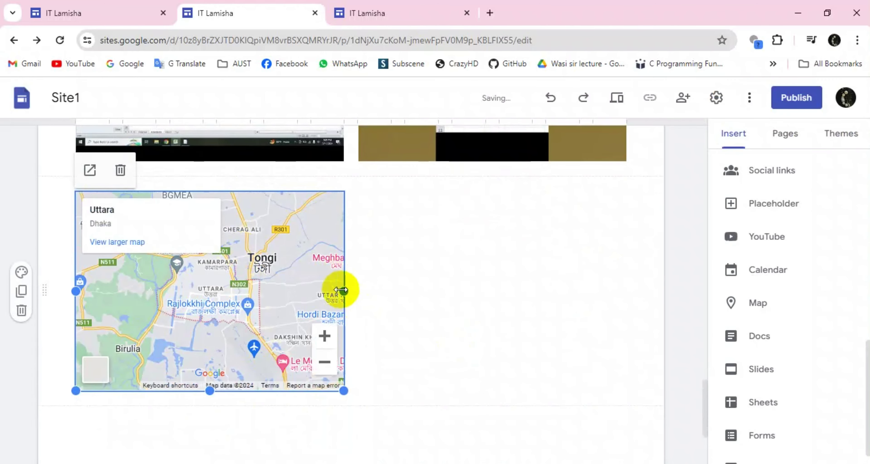
pyautogui.moveTo(343, 289); pyautogui.dragTo(616, 293)
pyautogui.moveTo(346, 390); pyautogui.dragTo(346, 316)
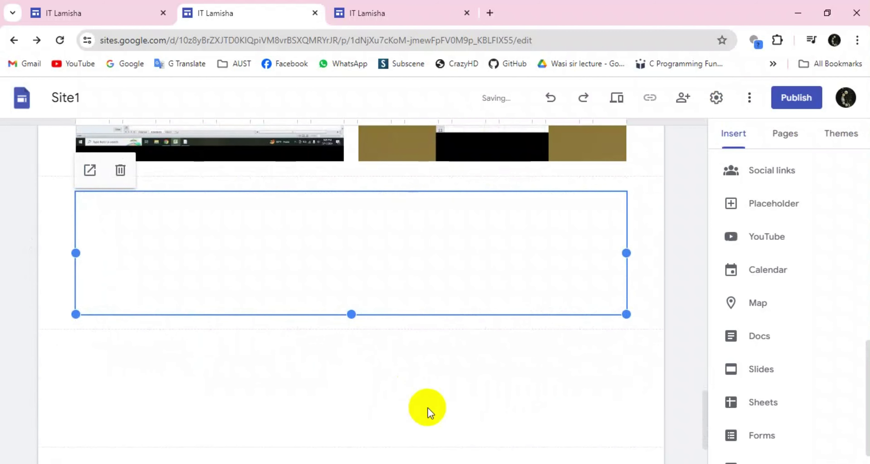
pyautogui.scroll(-4, 695, 364)
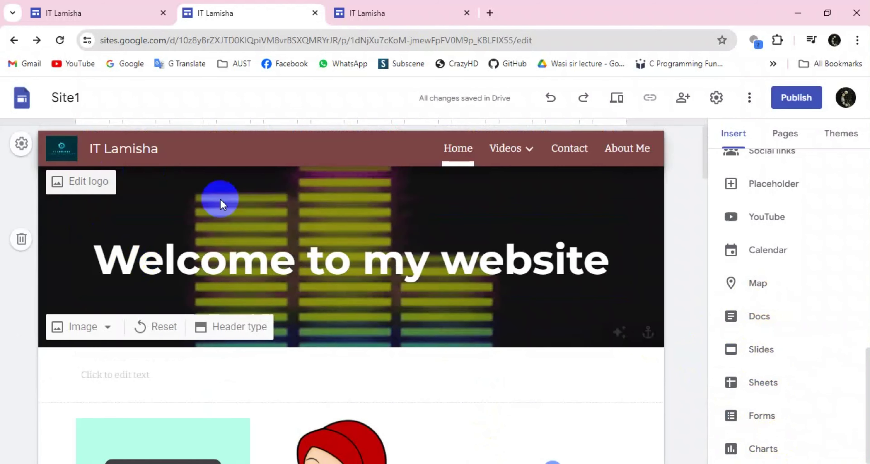
# Step: Review the Navigation settings and the note on when navigation changes are applied, then close the settings
pyautogui.click(22, 145)
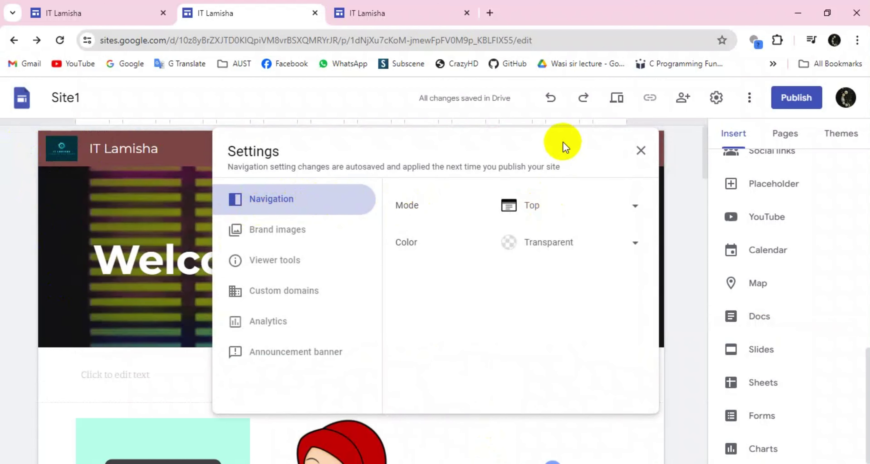
pyautogui.moveTo(561, 144); pyautogui.dragTo(556, 174)
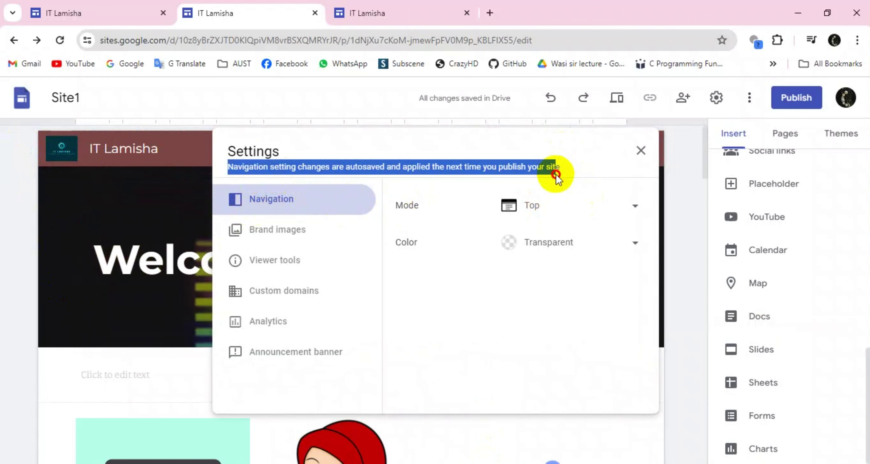
pyautogui.click(685, 221)
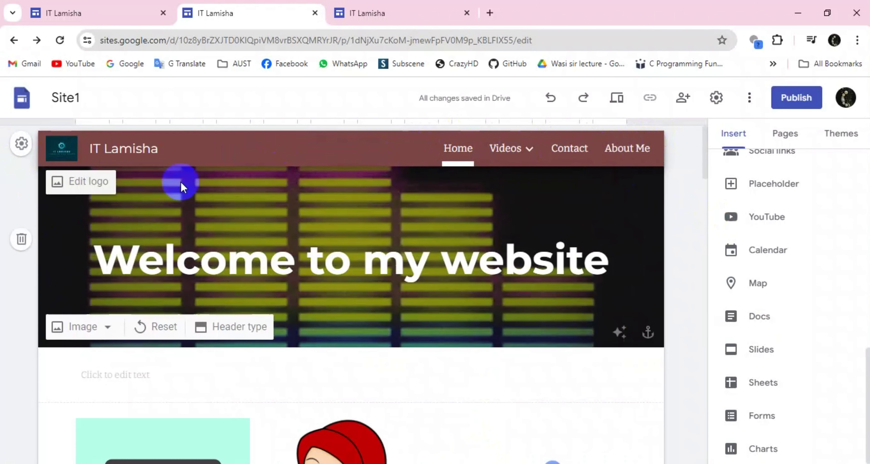
pyautogui.click(76, 293)
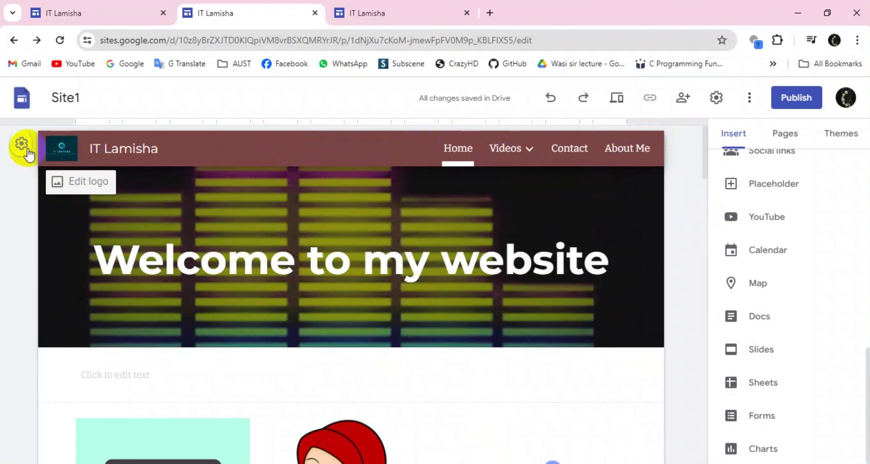
# Step: Set the navigation mode to Side and check the page list in the site's side menu
pyautogui.click(22, 143)
pyautogui.click(529, 206)
pyautogui.click(533, 238)
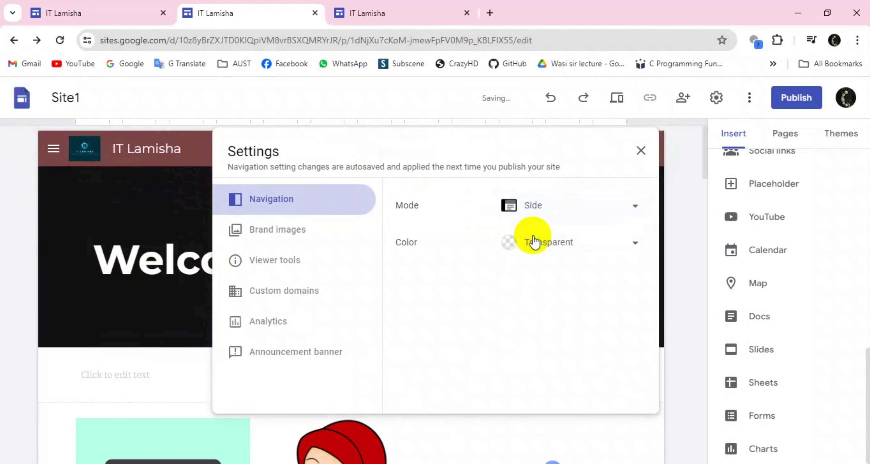
pyautogui.click(140, 199)
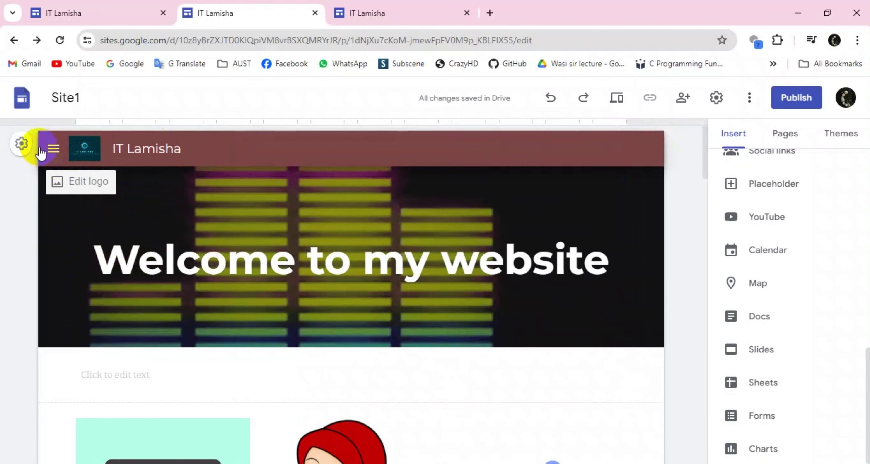
pyautogui.click(53, 151)
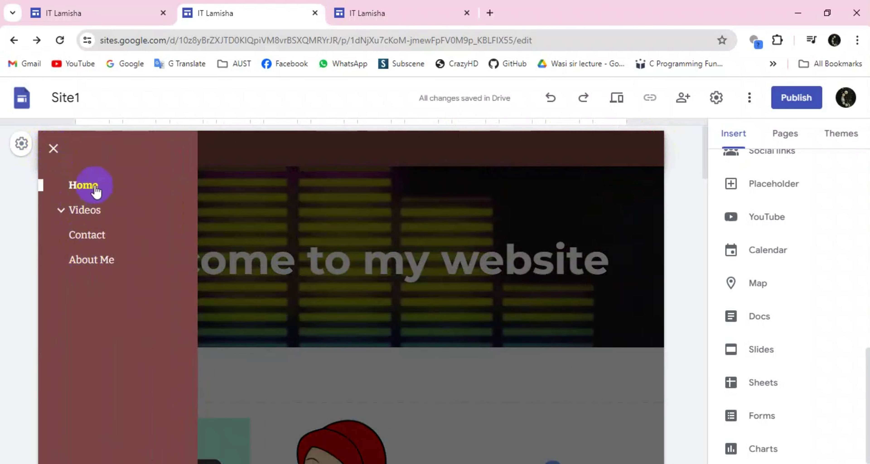
pyautogui.click(250, 234)
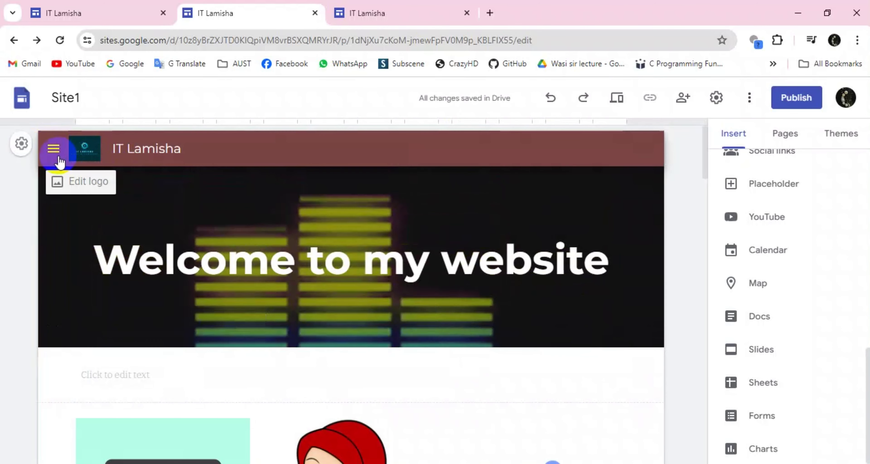
# Step: Set the navigation mode back to Top in the site settings
pyautogui.click(29, 150)
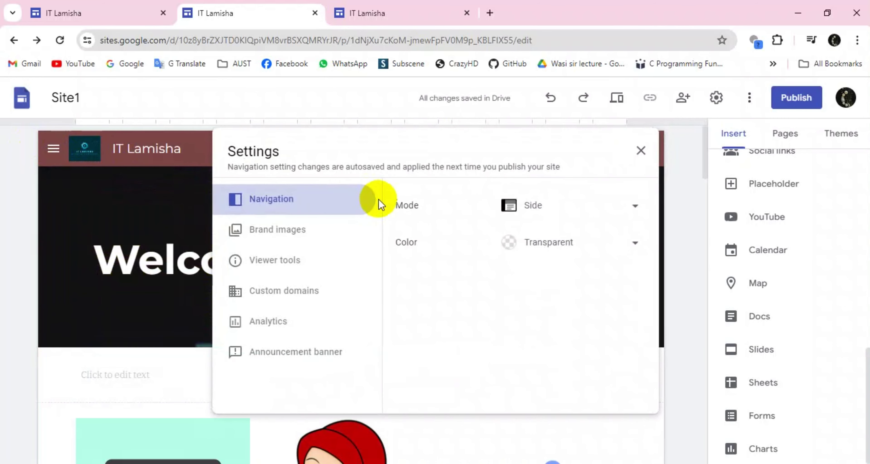
pyautogui.click(535, 213)
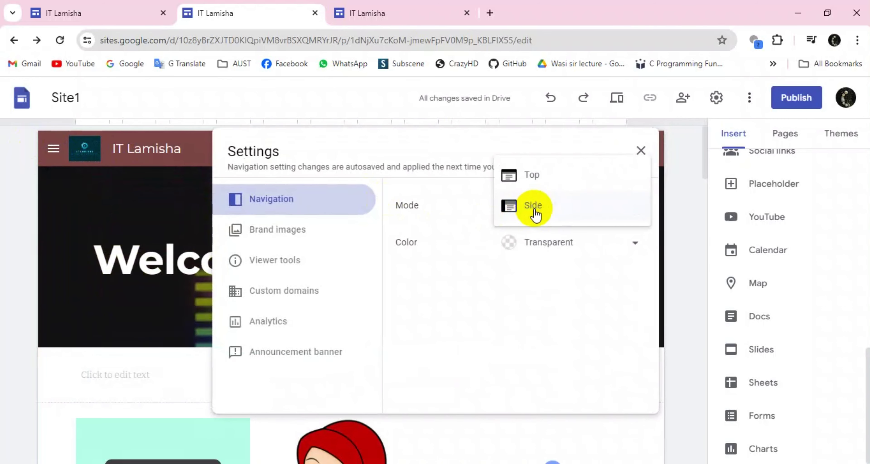
pyautogui.click(541, 185)
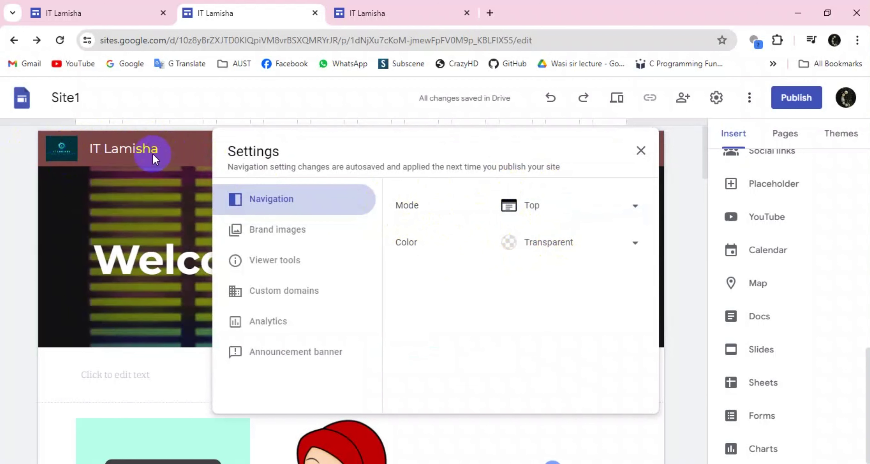
# Step: Try White as the navigation bar color, set it to Black instead, and close the settings
pyautogui.click(582, 246)
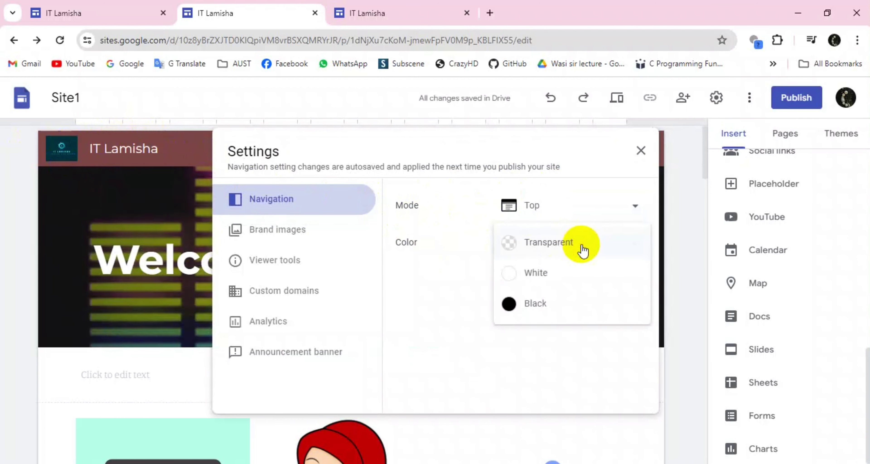
pyautogui.click(579, 274)
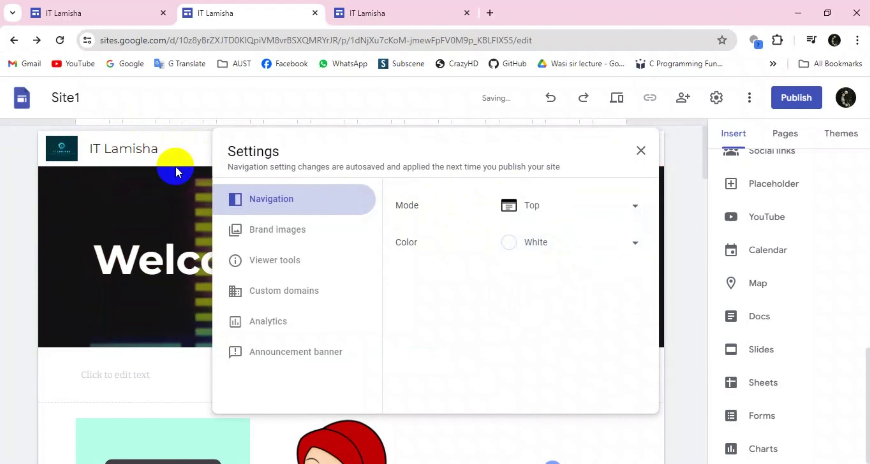
pyautogui.click(536, 251)
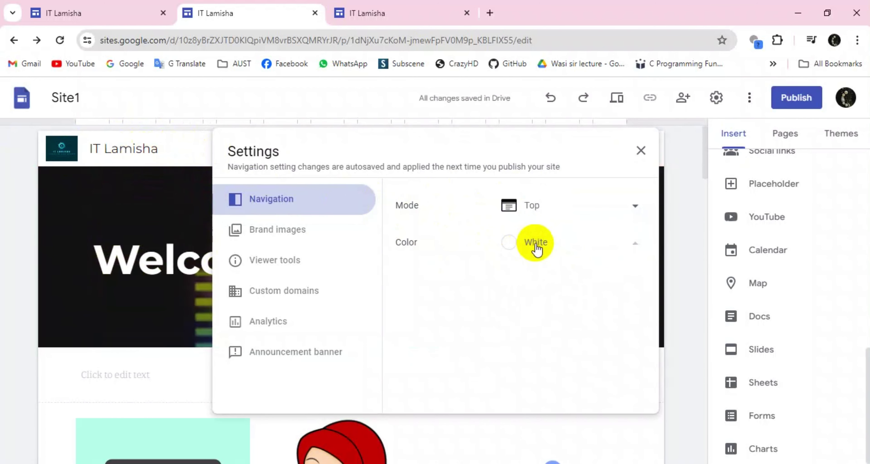
pyautogui.click(549, 274)
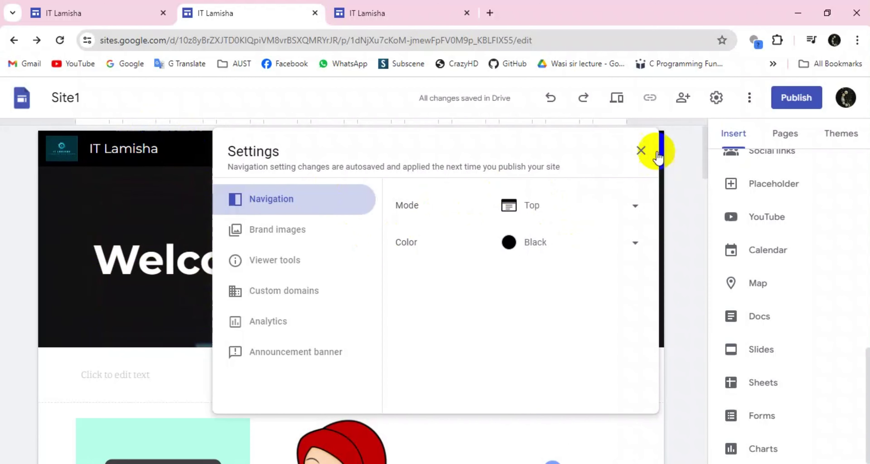
pyautogui.click(641, 151)
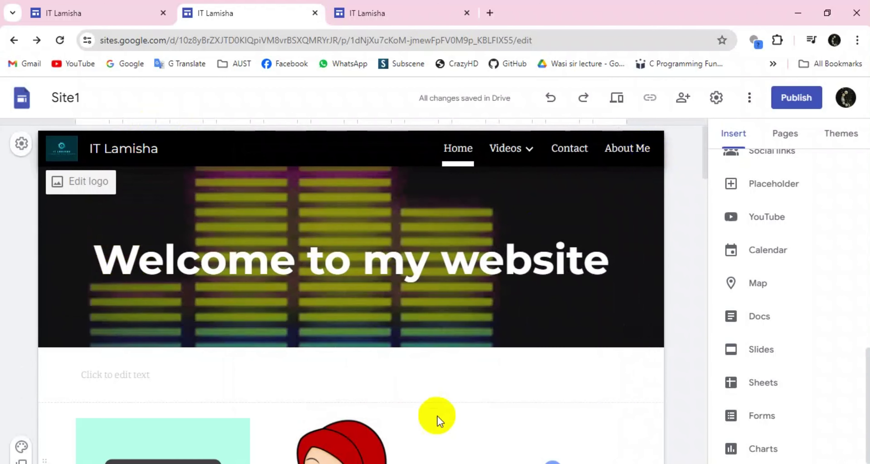
pyautogui.scroll(-10, 441, 398)
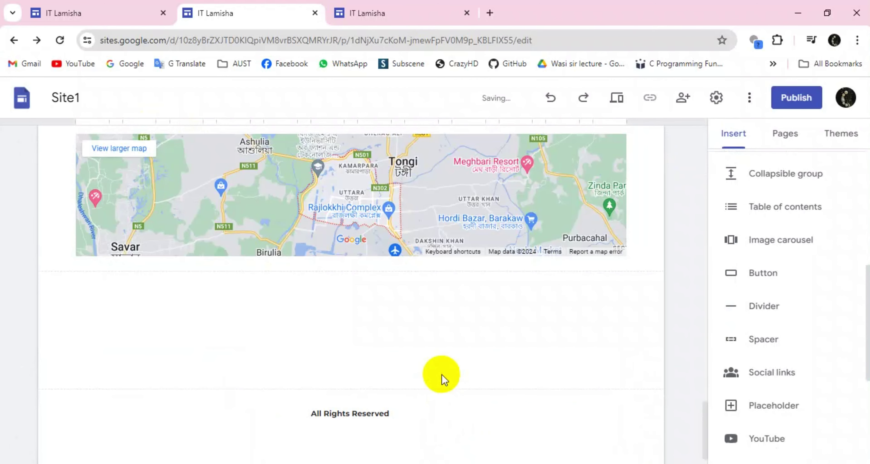
pyautogui.click(773, 276)
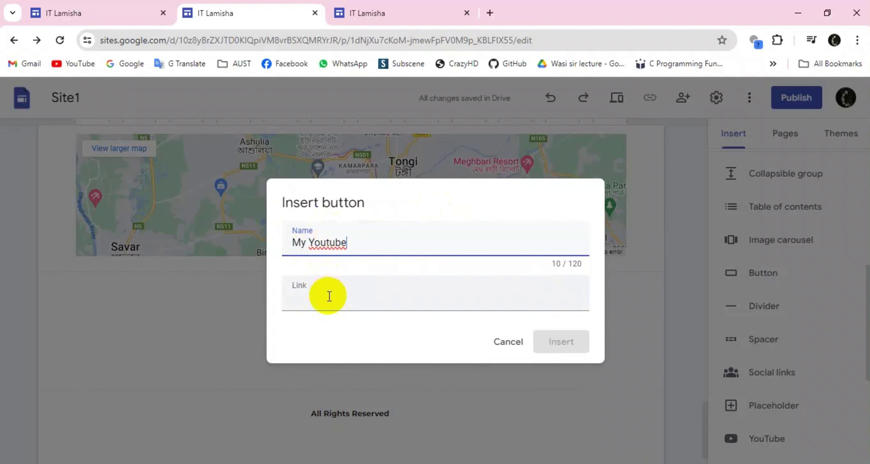
pyautogui.click(327, 296)
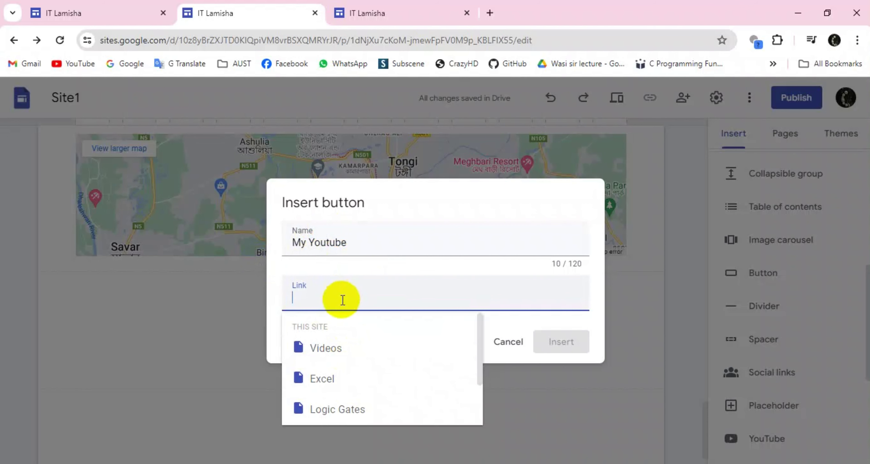
pyautogui.write('https://www.youtube.com/channel/UCrGmTOx28fci8lmM4eR13jA')
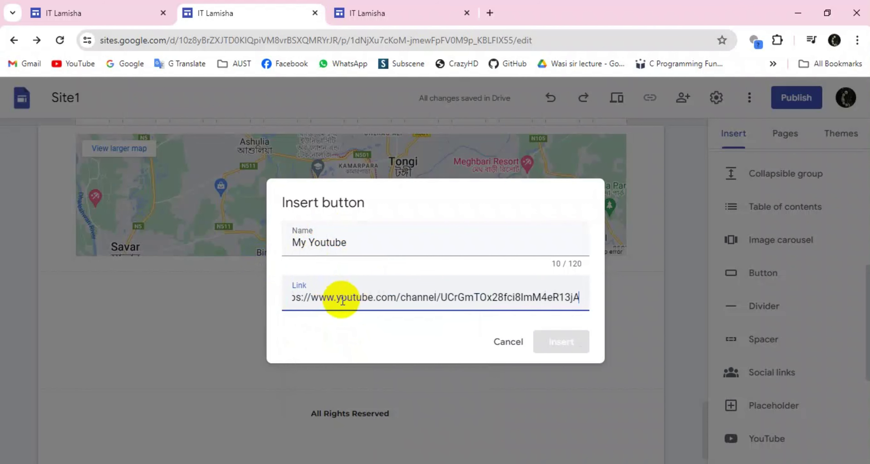
pyautogui.click(569, 344)
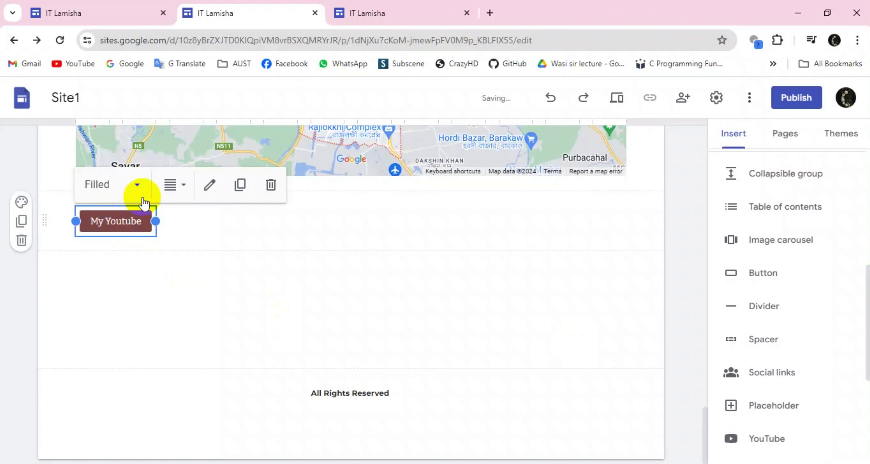
pyautogui.click(120, 226)
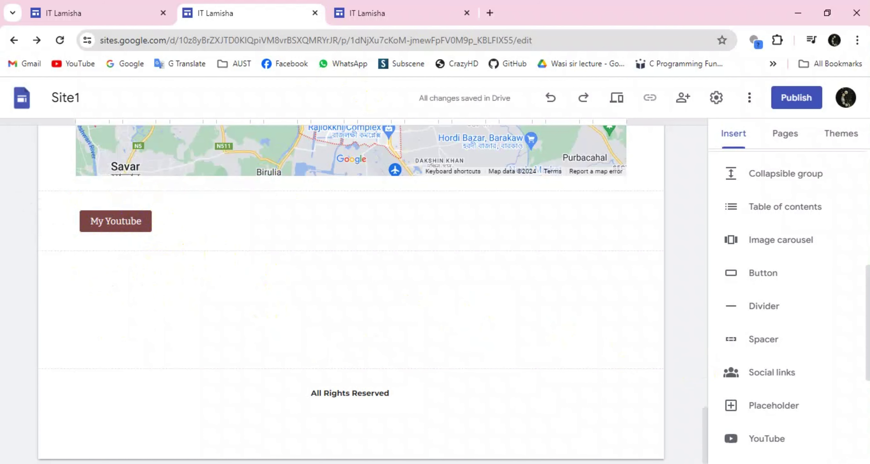
# Step: Insert a spacer between the Uttara map and the My Youtube button
pyautogui.scroll(2, 333, 357)
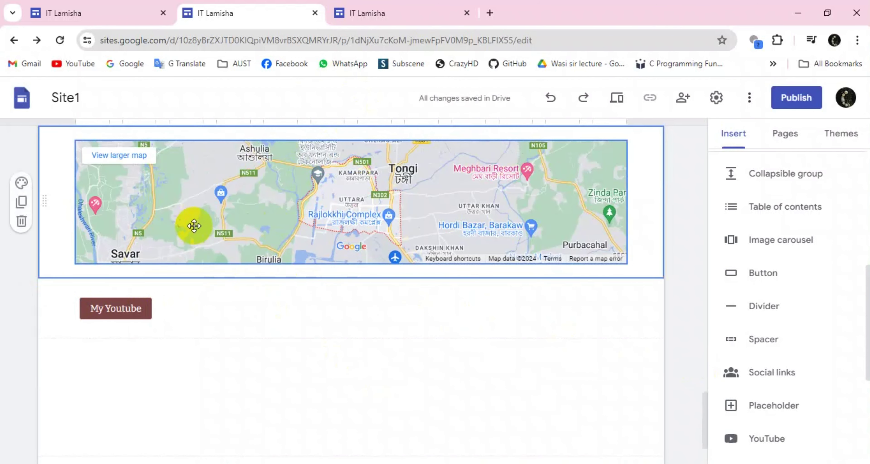
pyautogui.click(275, 293)
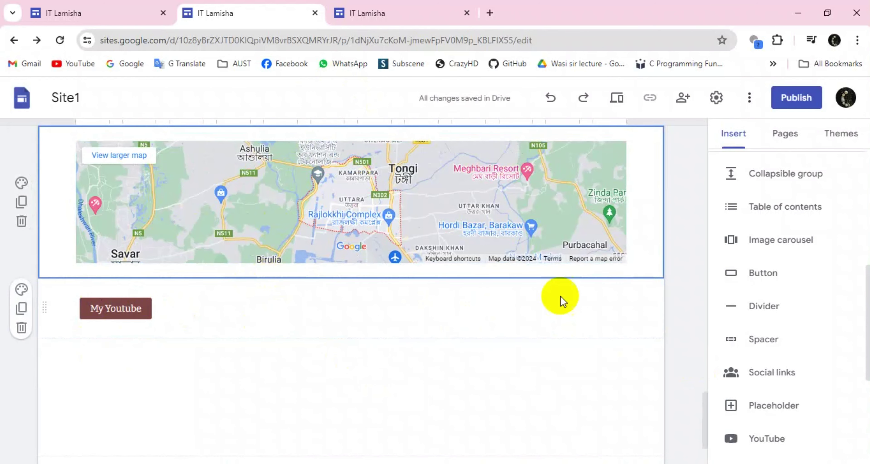
pyautogui.click(751, 344)
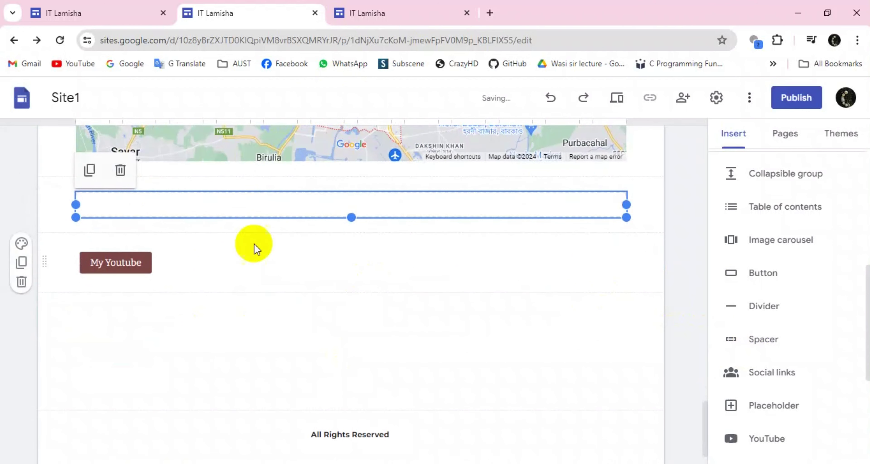
pyautogui.click(235, 344)
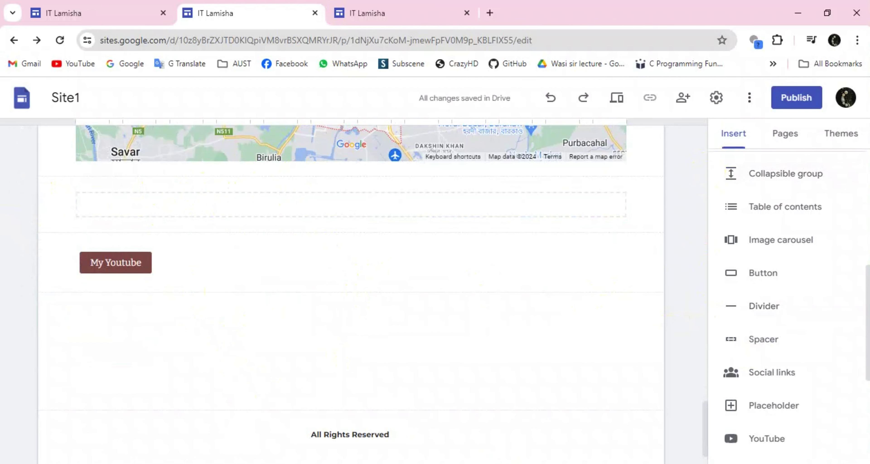
pyautogui.scroll(-4, 789, 306)
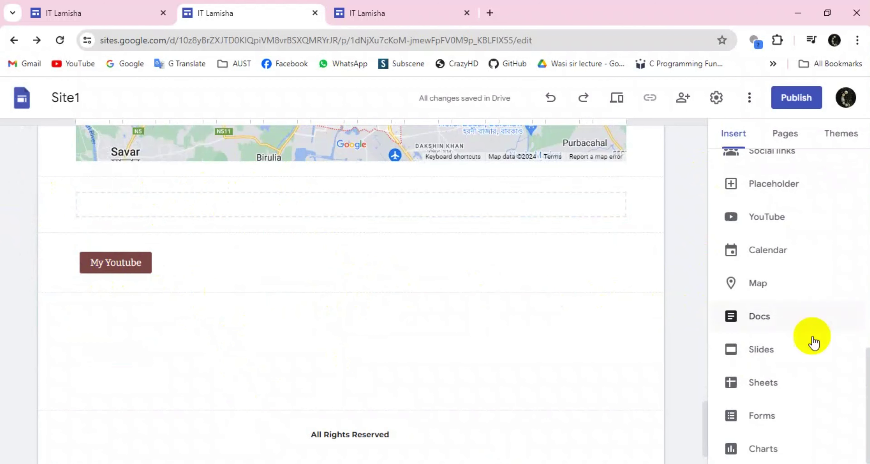
pyautogui.scroll(8, 792, 338)
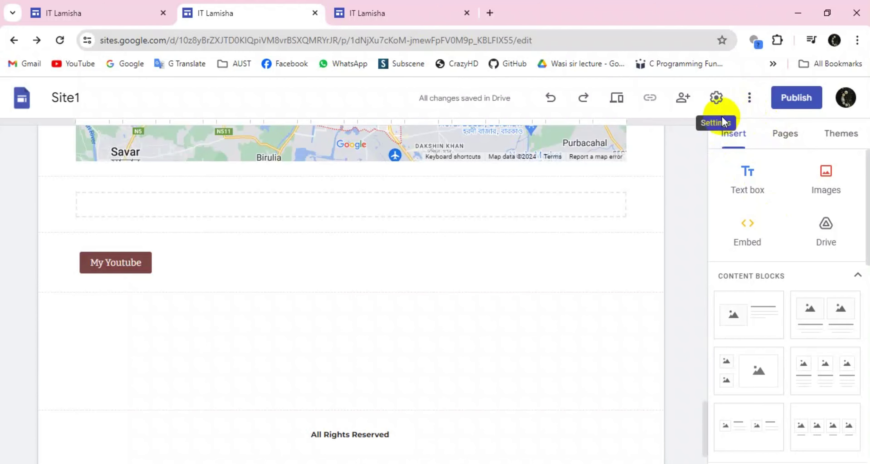
pyautogui.scroll(8, 386, 258)
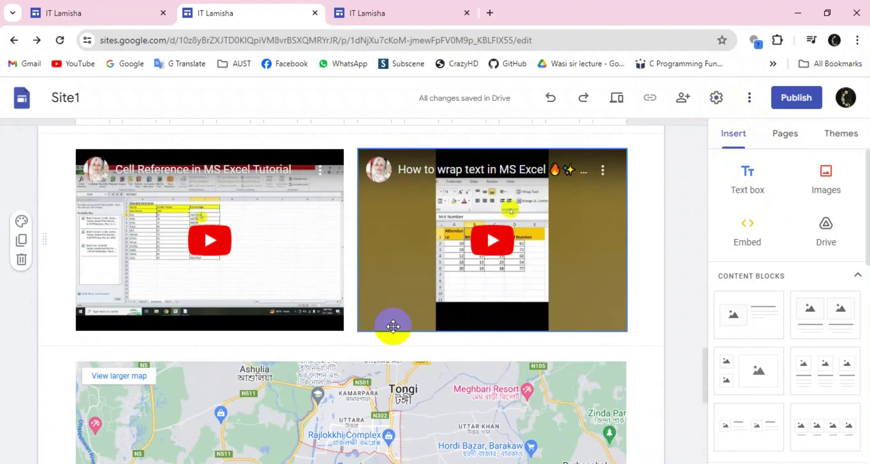
# Step: Review the draft and published-site access options in the sharing settings, and check the site's navigation settings without changing them
pyautogui.scroll(15, 393, 326)
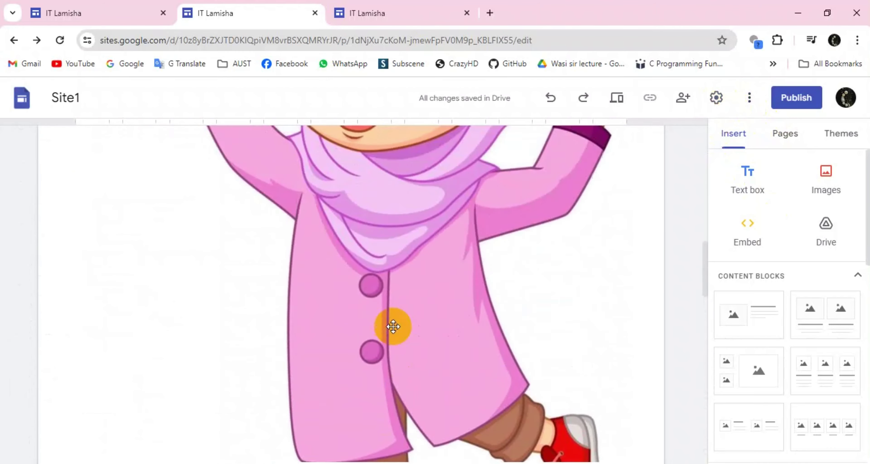
pyautogui.scroll(1, 393, 326)
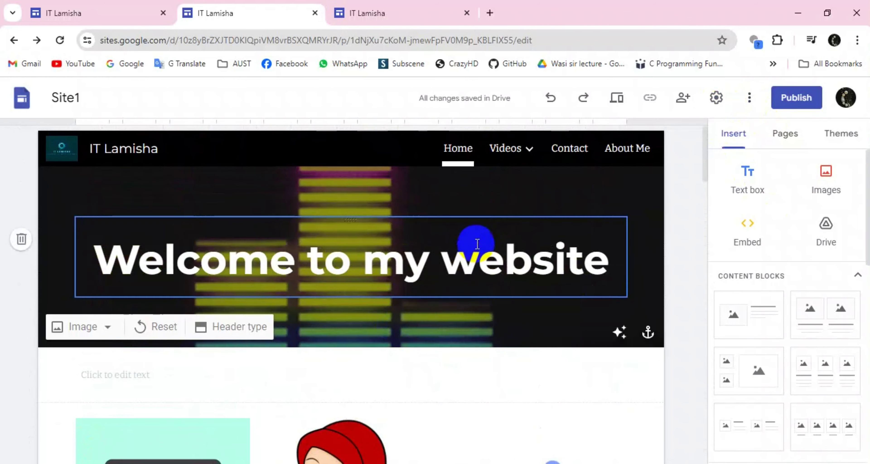
pyautogui.click(685, 98)
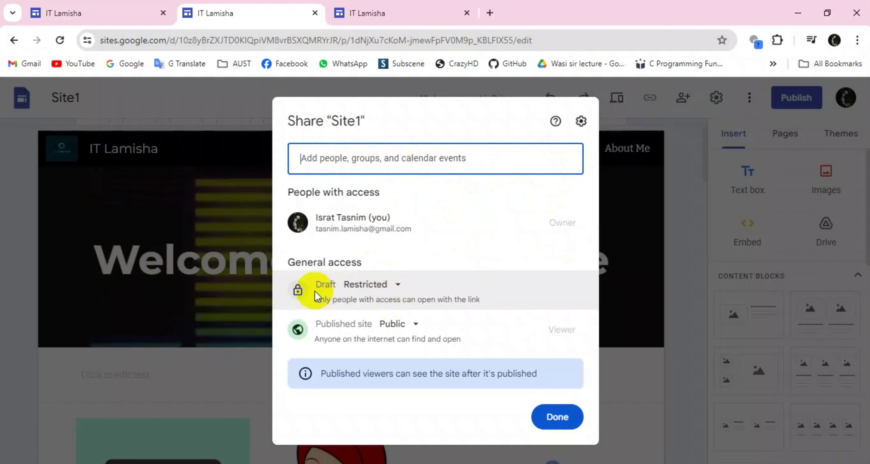
pyautogui.click(398, 287)
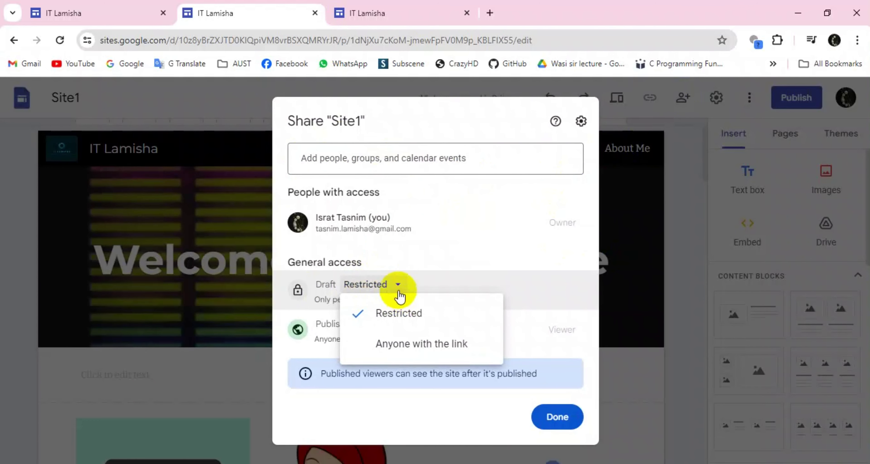
pyautogui.click(436, 286)
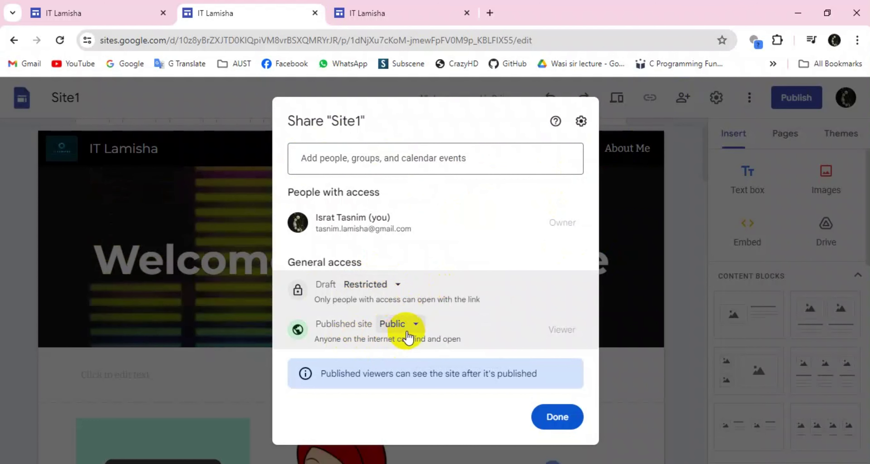
pyautogui.click(414, 330)
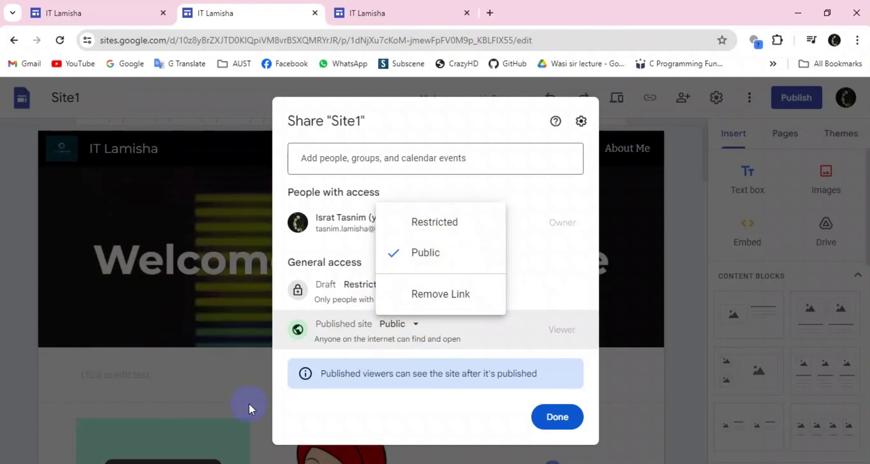
pyautogui.click(390, 405)
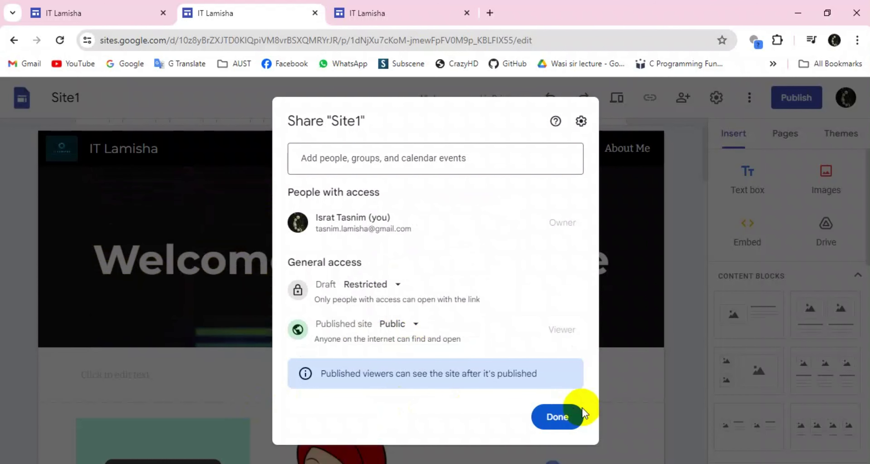
pyautogui.click(561, 424)
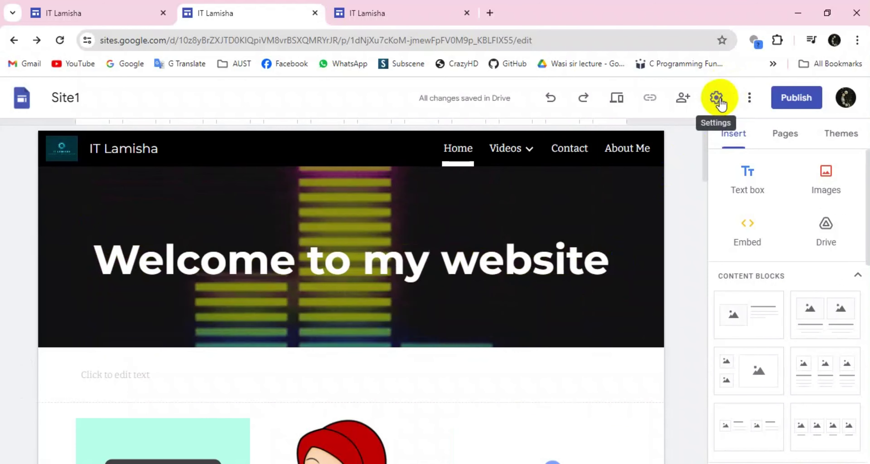
pyautogui.click(720, 101)
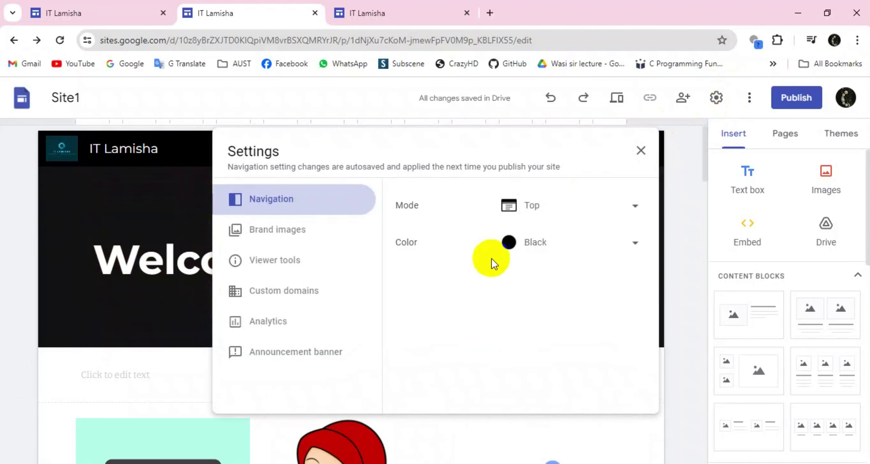
pyautogui.click(642, 150)
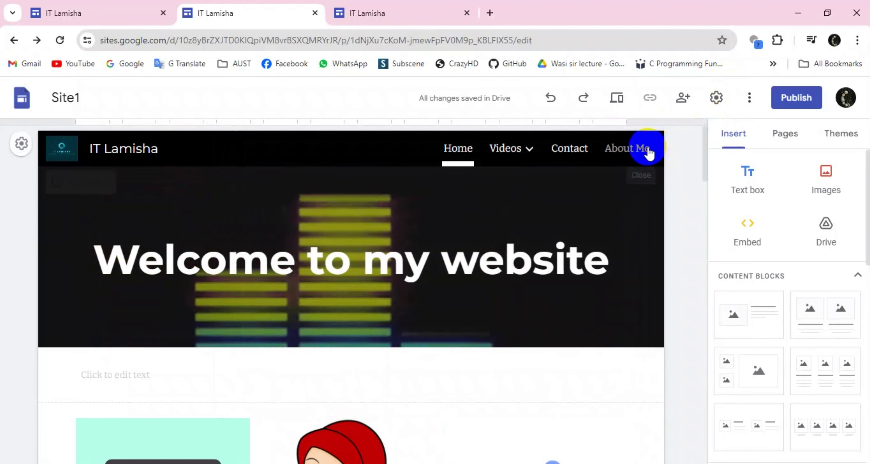
# Step: Publish the site to the web address itlamisha and open the live site
pyautogui.click(790, 105)
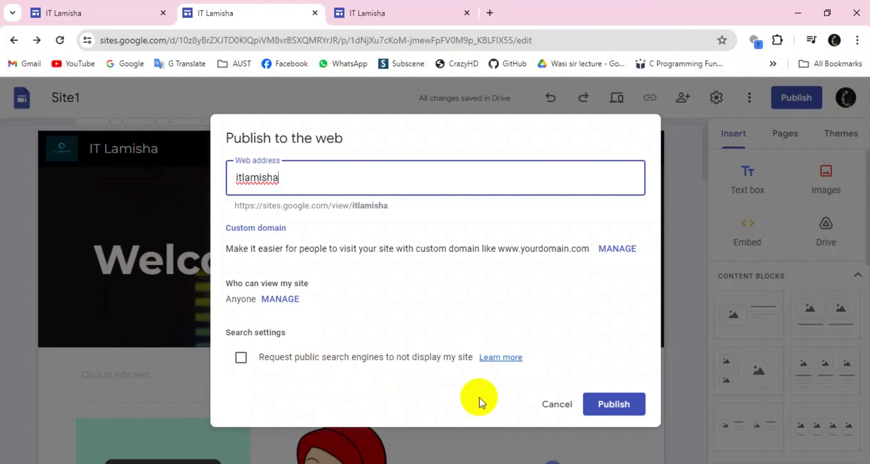
pyautogui.click(612, 408)
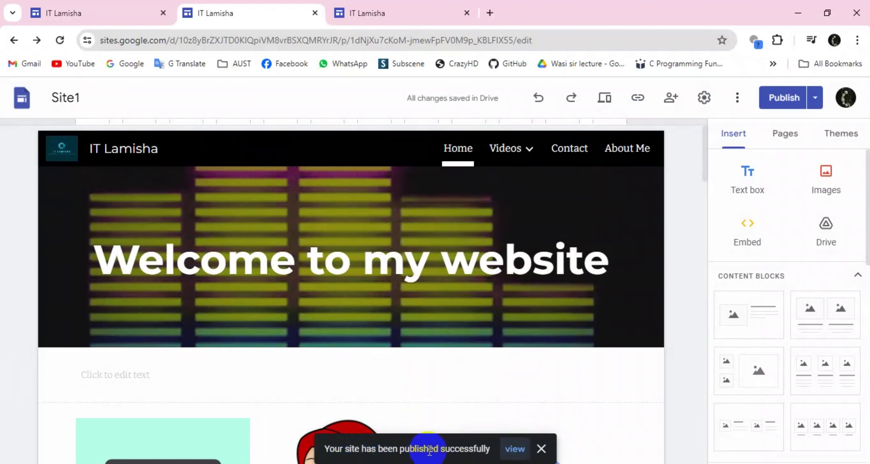
pyautogui.click(514, 450)
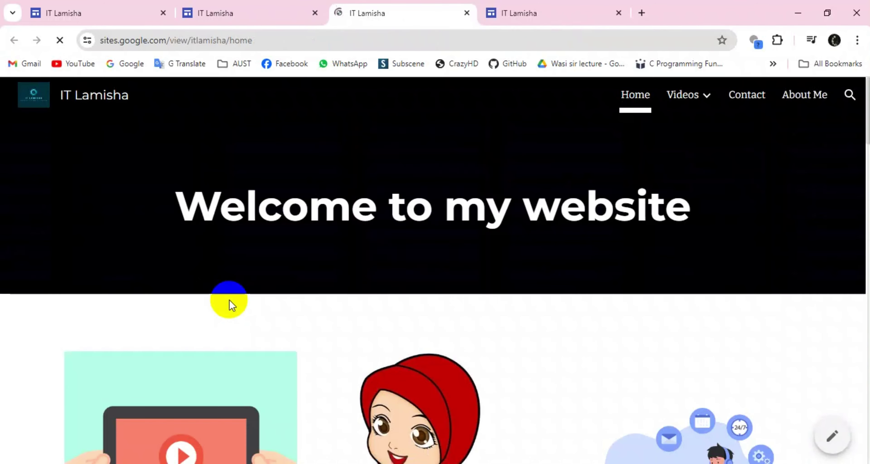
# Step: Examine the published Home page's banner and image blocks, and browse the carousel images forwards and backwards
pyautogui.scroll(-10, 361, 297)
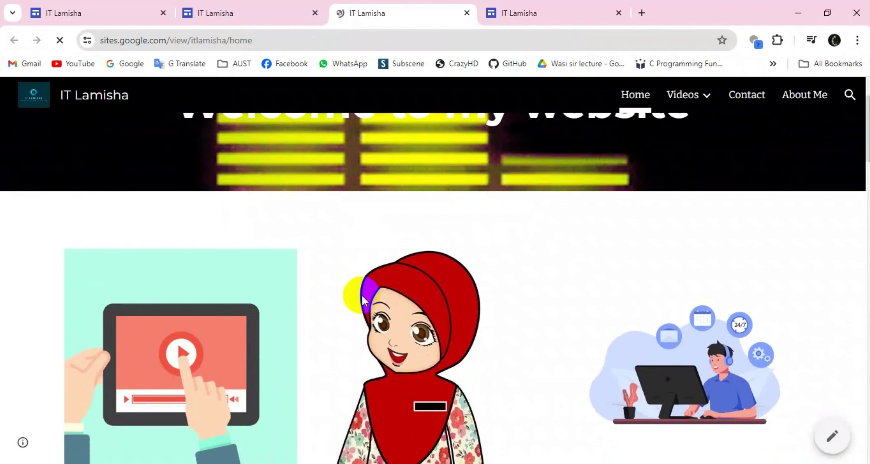
pyautogui.scroll(-10, 367, 284)
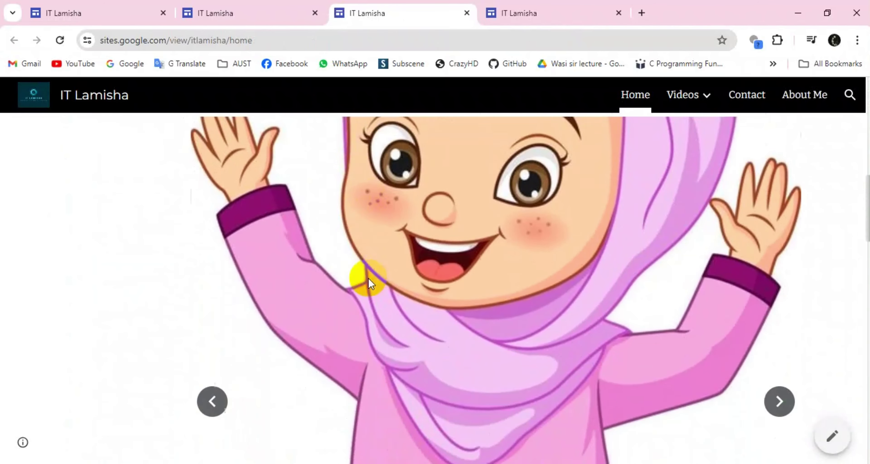
pyautogui.scroll(5, 368, 278)
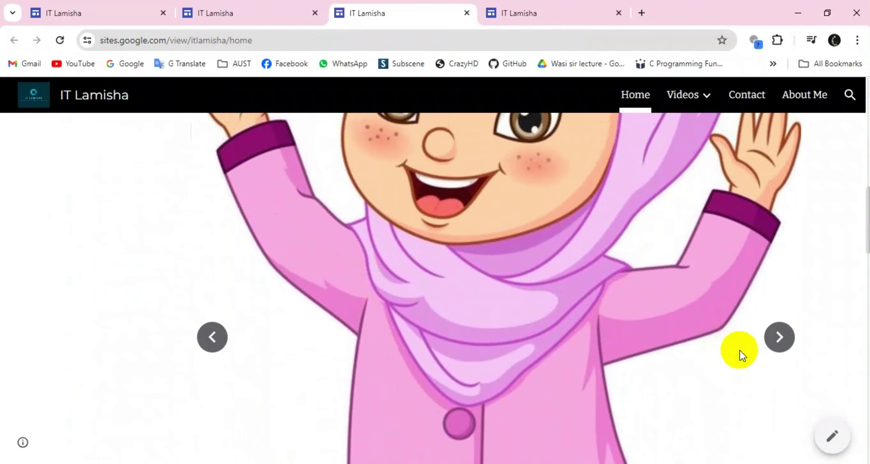
pyautogui.click(776, 346)
pyautogui.click(775, 347)
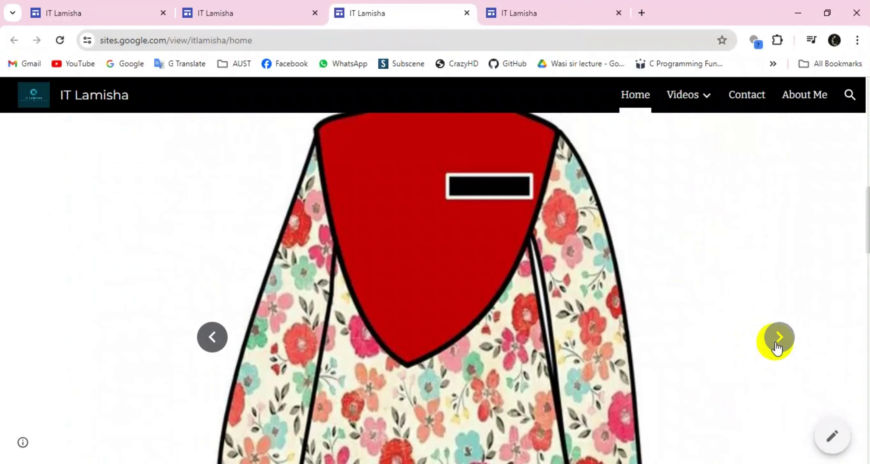
pyautogui.scroll(-5, 617, 258)
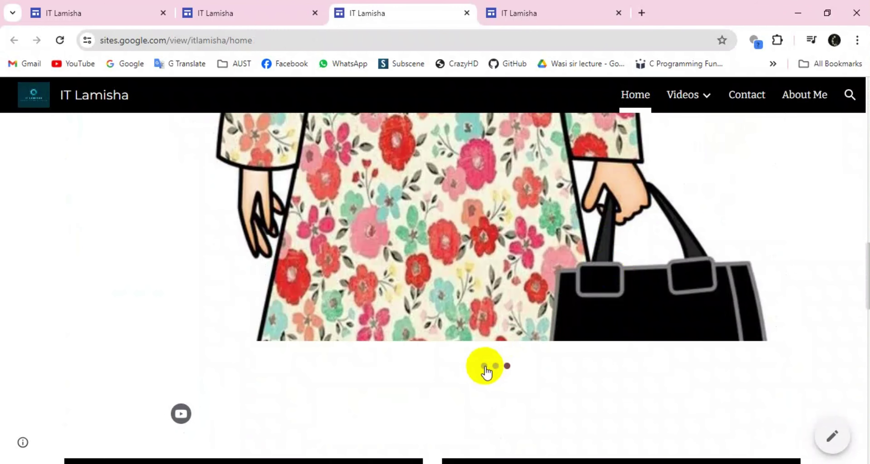
pyautogui.scroll(3, 329, 263)
pyautogui.scroll(4, 338, 263)
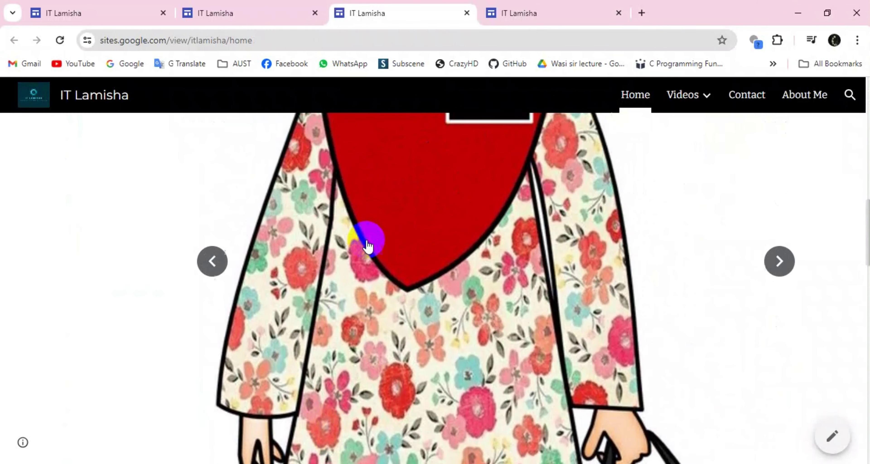
pyautogui.click(210, 307)
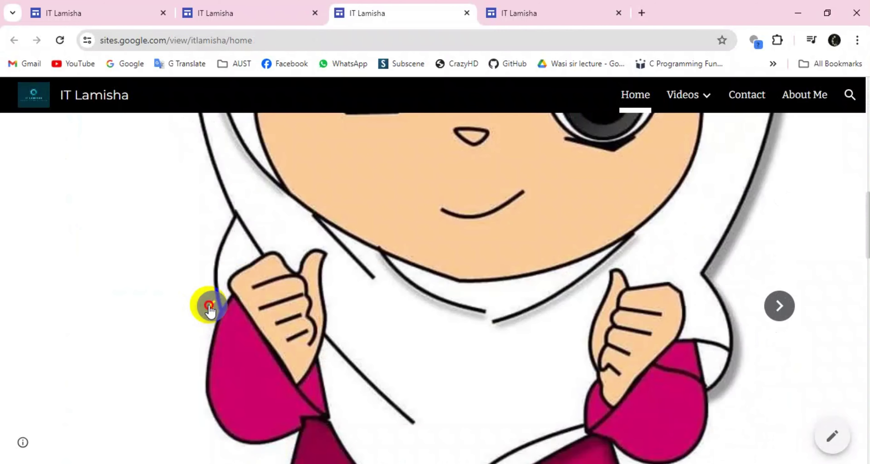
pyautogui.click(210, 307)
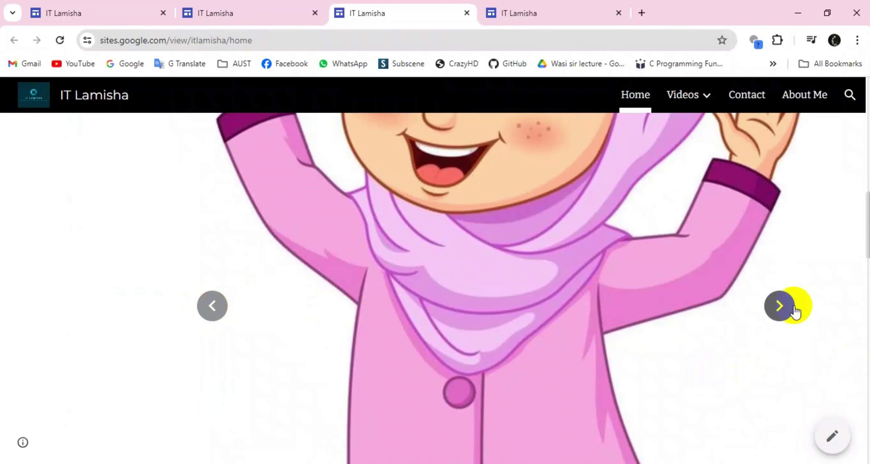
pyautogui.click(780, 307)
pyautogui.click(781, 306)
pyautogui.click(781, 306)
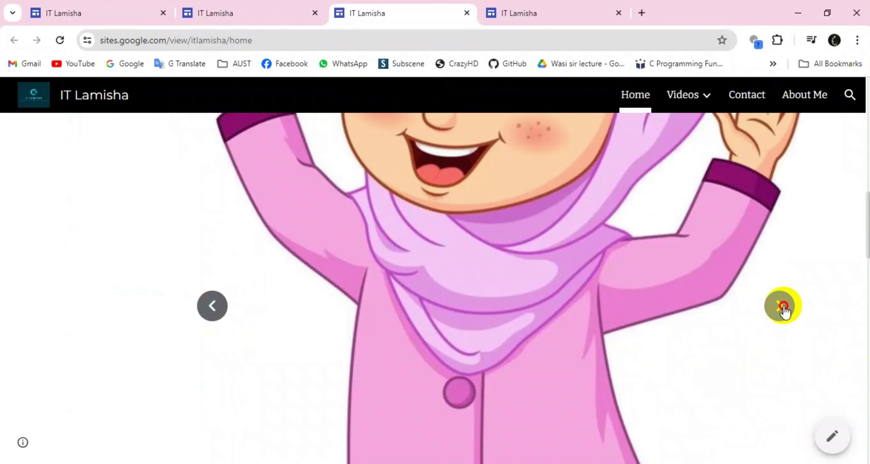
# Step: Check the published page's embedded videos and Uttara map, and test the My Youtube button's link
pyautogui.scroll(-3, 301, 427)
pyautogui.scroll(-10, 302, 425)
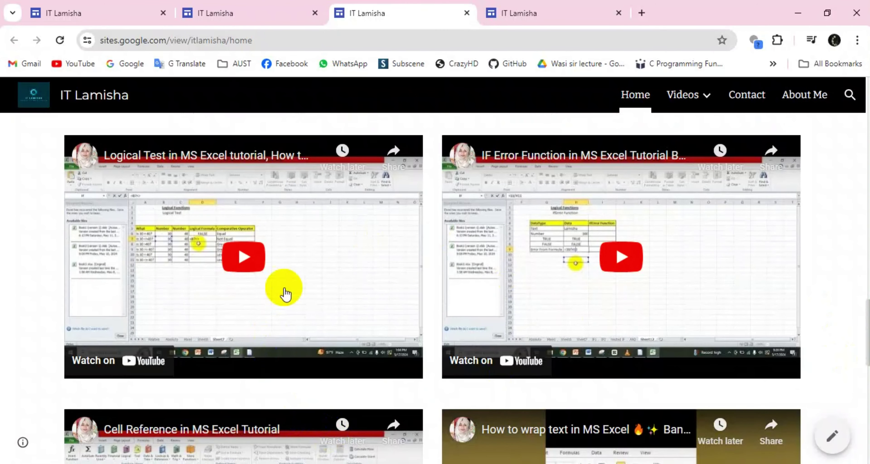
pyautogui.scroll(-12, 223, 230)
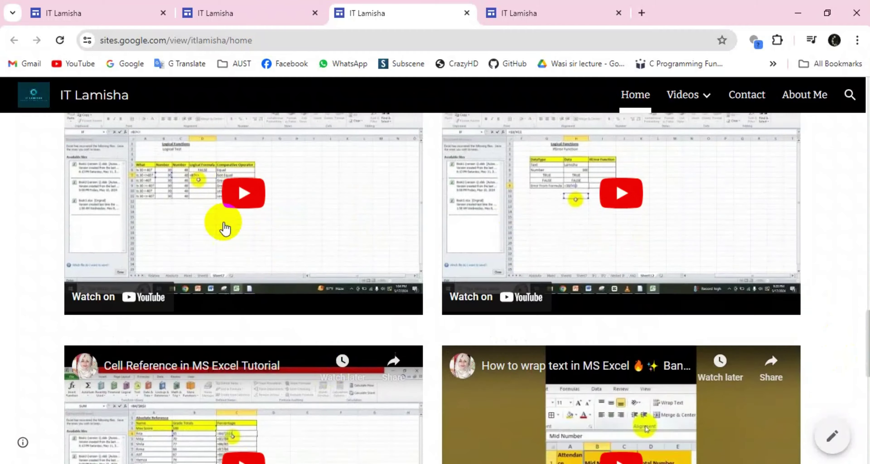
pyautogui.scroll(-3, 229, 223)
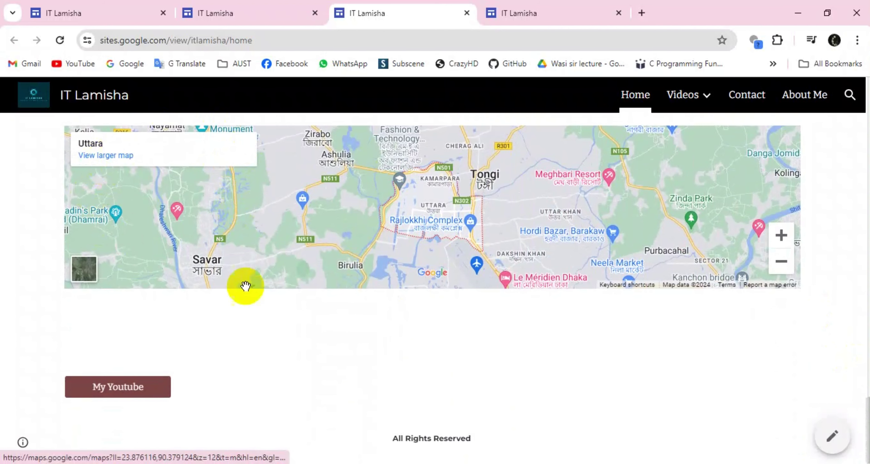
pyautogui.click(127, 385)
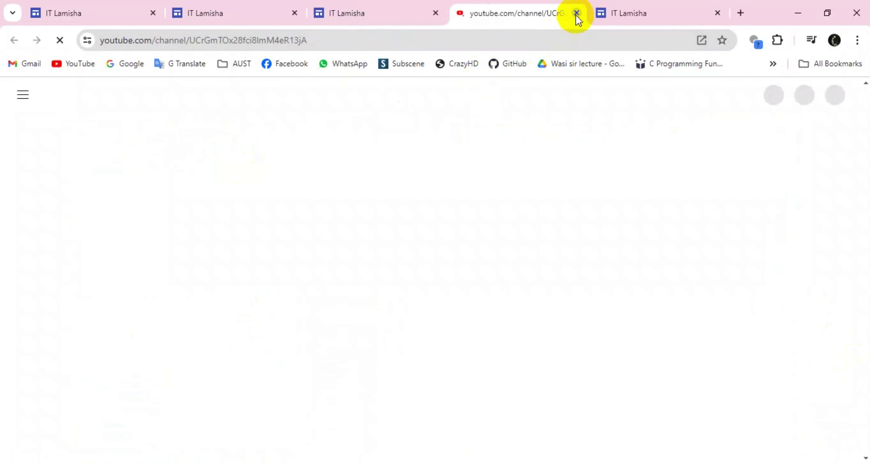
pyautogui.click(576, 13)
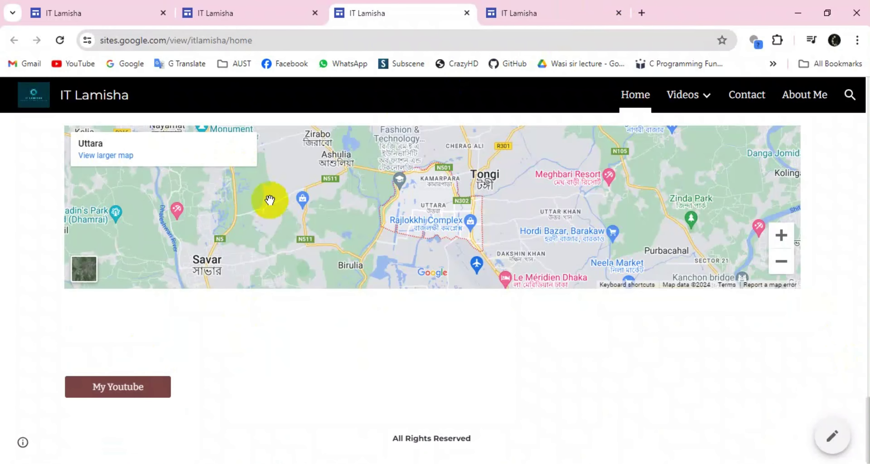
pyautogui.scroll(-2, 269, 195)
pyautogui.scroll(15, 272, 186)
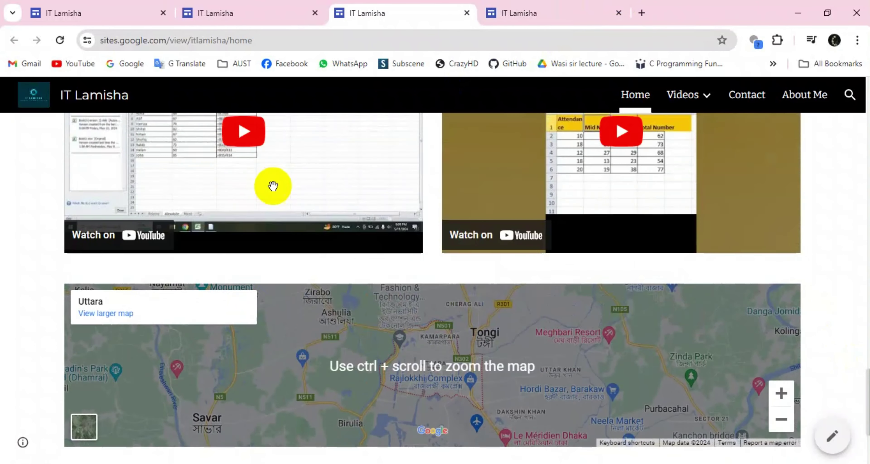
pyautogui.scroll(10, 273, 186)
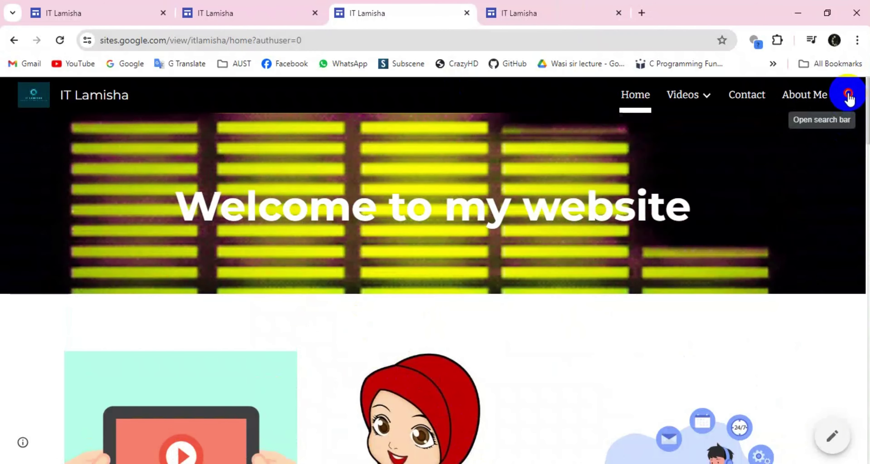
# Step: Search the published site for About Me and open the About Me page
pyautogui.click(848, 96)
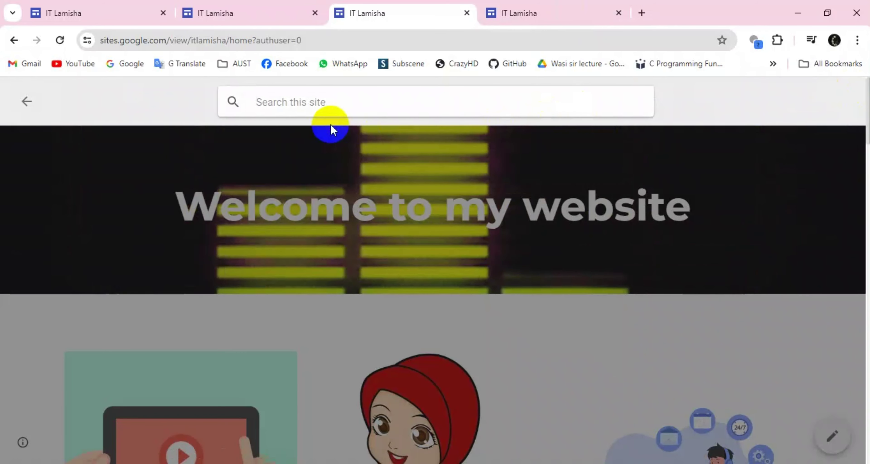
pyautogui.write('Ab')
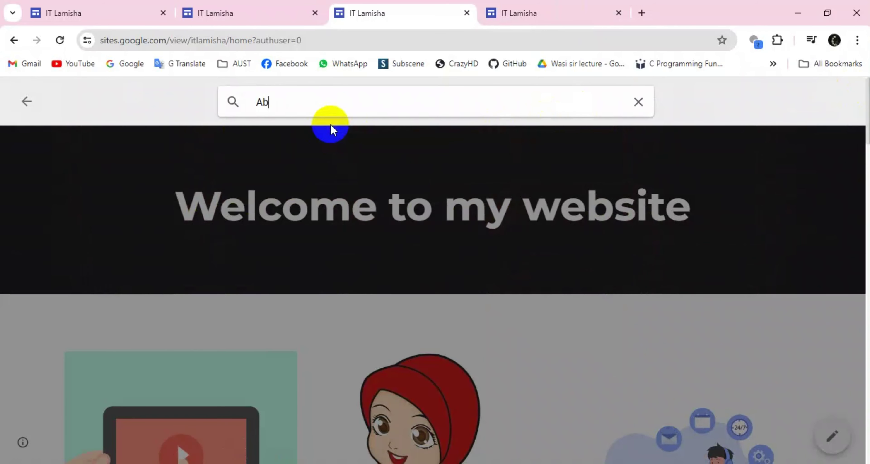
pyautogui.write('out Me')
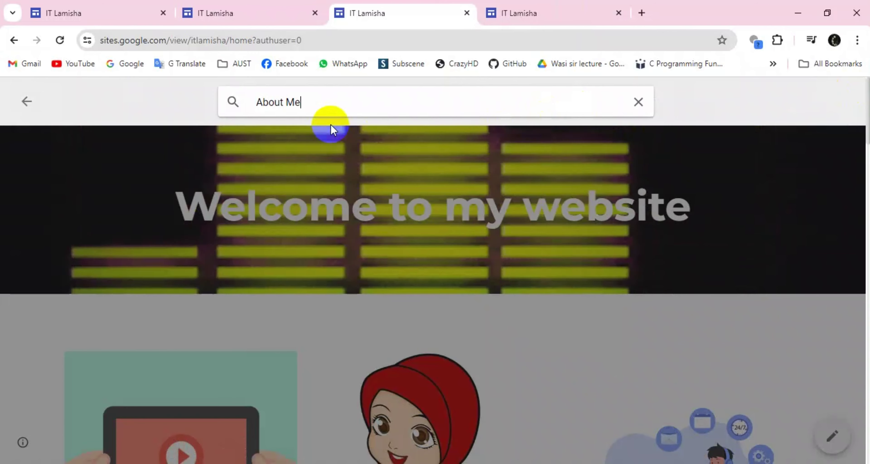
pyautogui.press('Return')
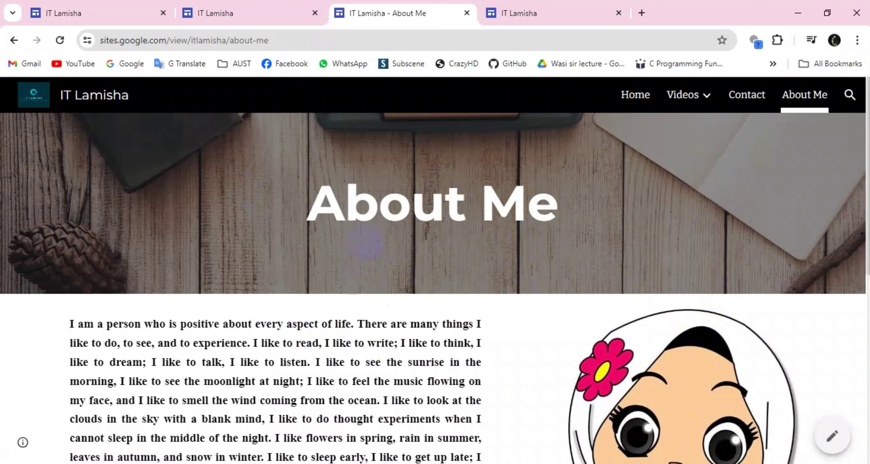
# Step: Open the About Me page in the site editor and select its banner title
pyautogui.click(835, 447)
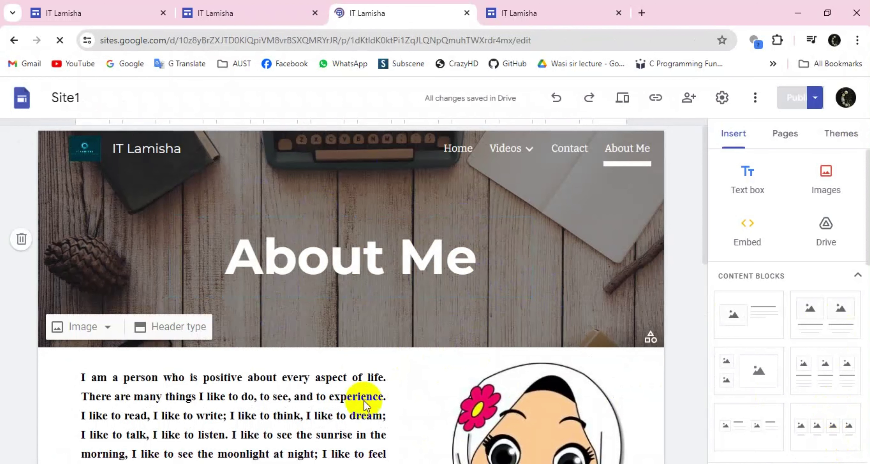
pyautogui.click(446, 230)
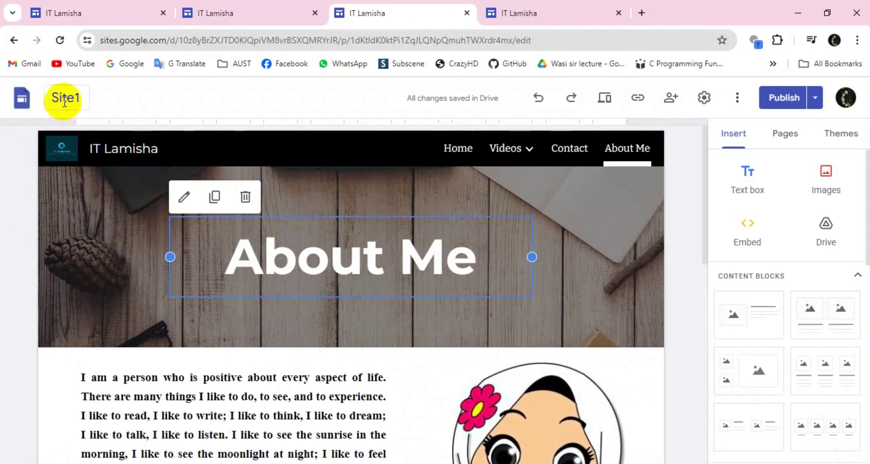
pyautogui.click(178, 202)
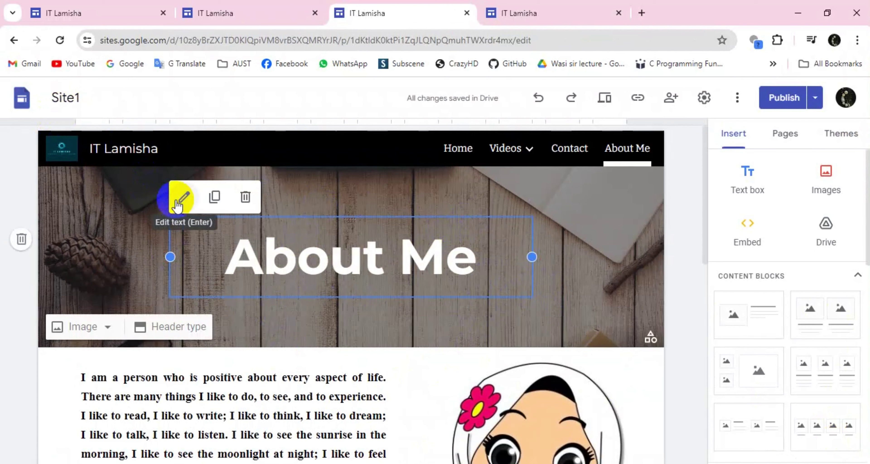
pyautogui.click(390, 237)
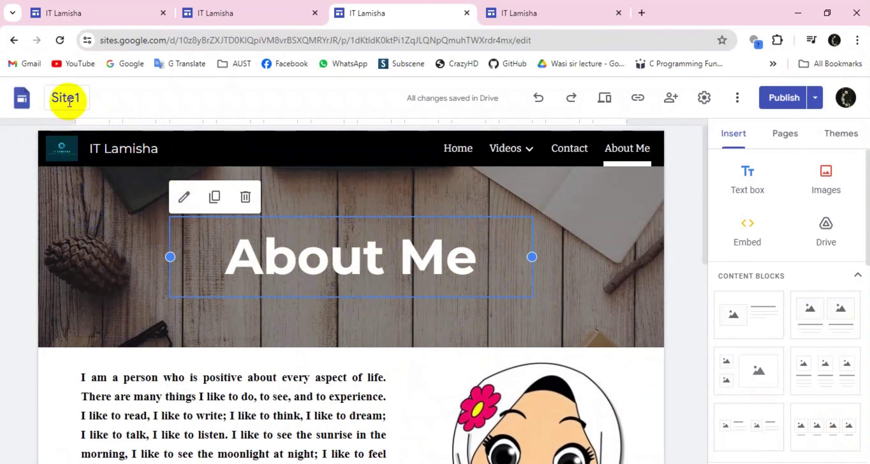
pyautogui.click(110, 179)
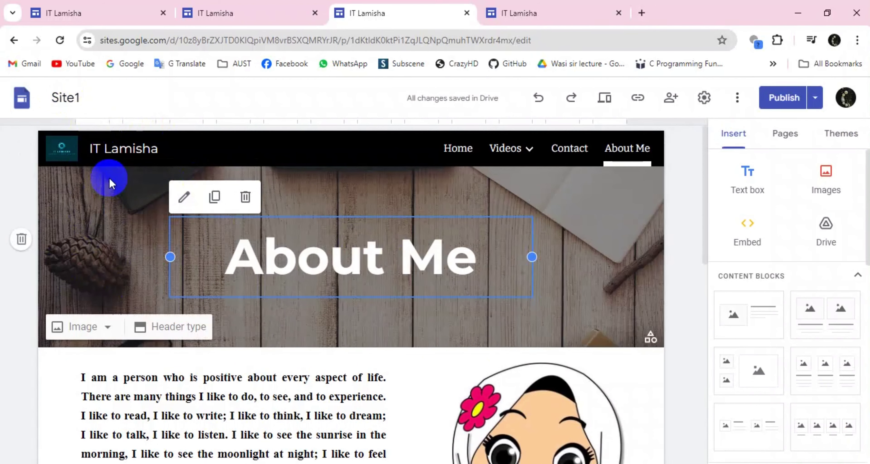